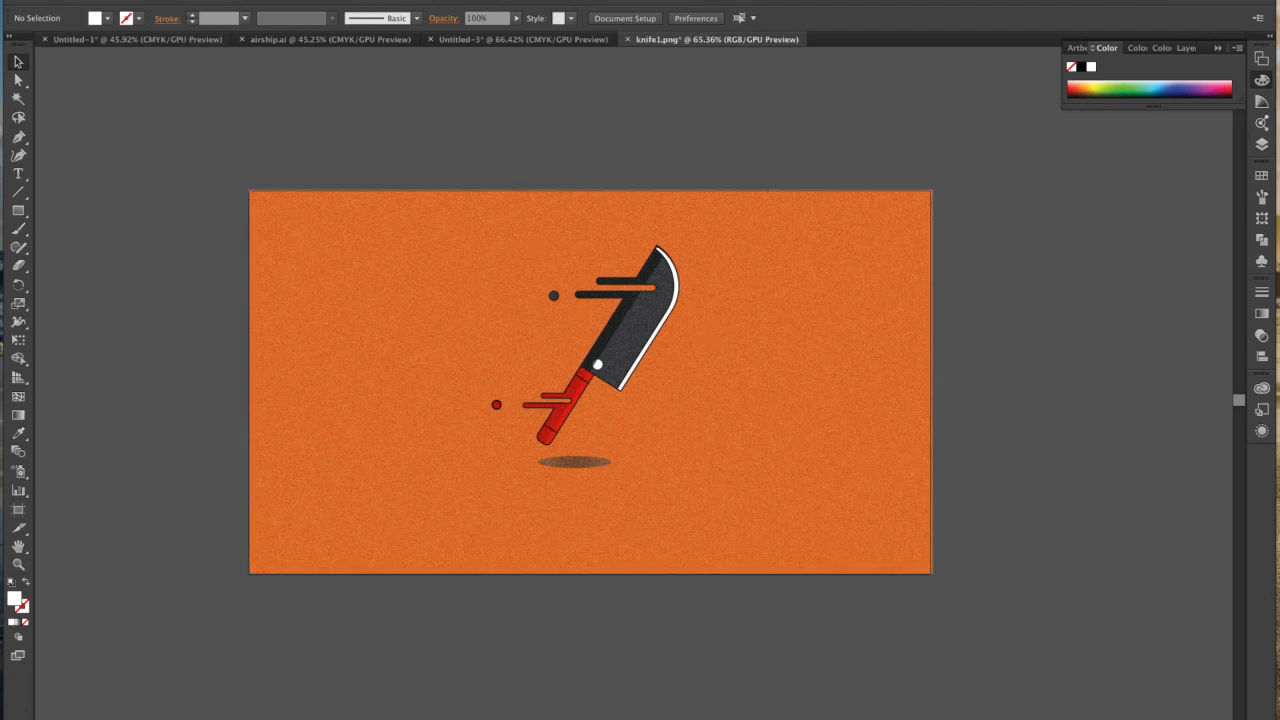
# - Create a new 1366 × 768 px CMYK document named kitchenknifetutorial
pyautogui.click(140, 2)
pyautogui.click(155, 2)
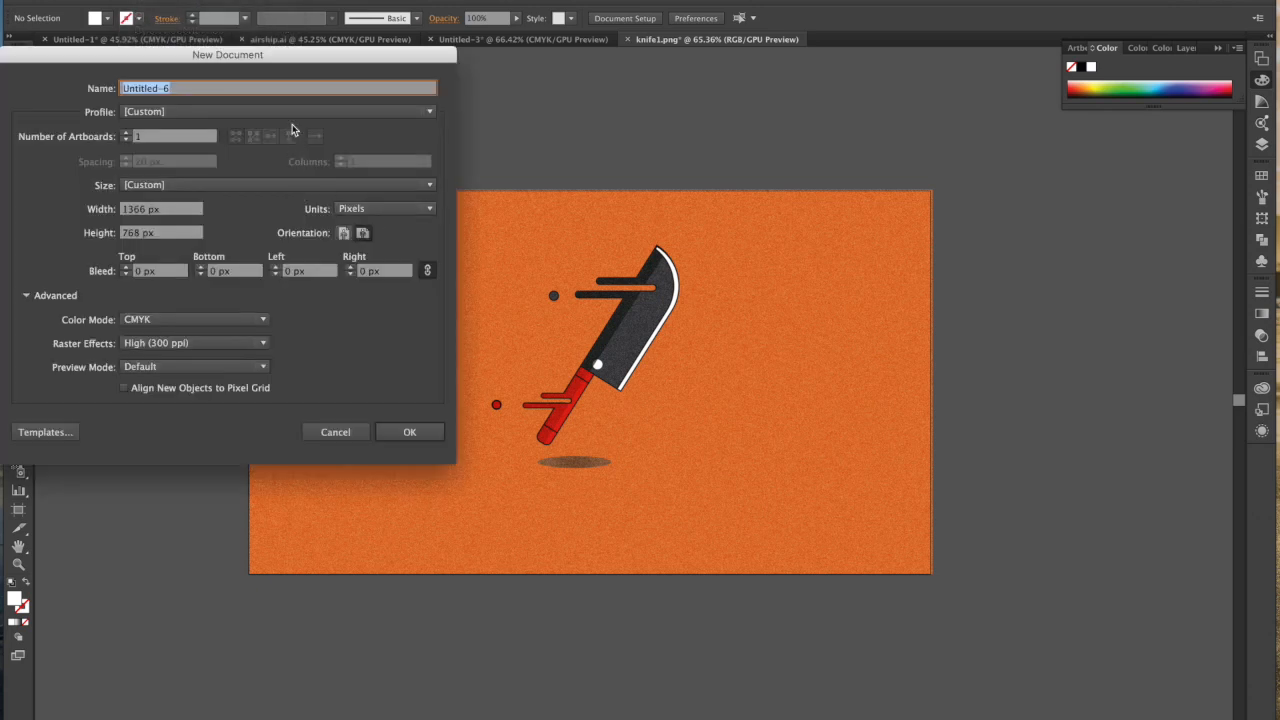
pyautogui.write('kitchenknifetutorial')
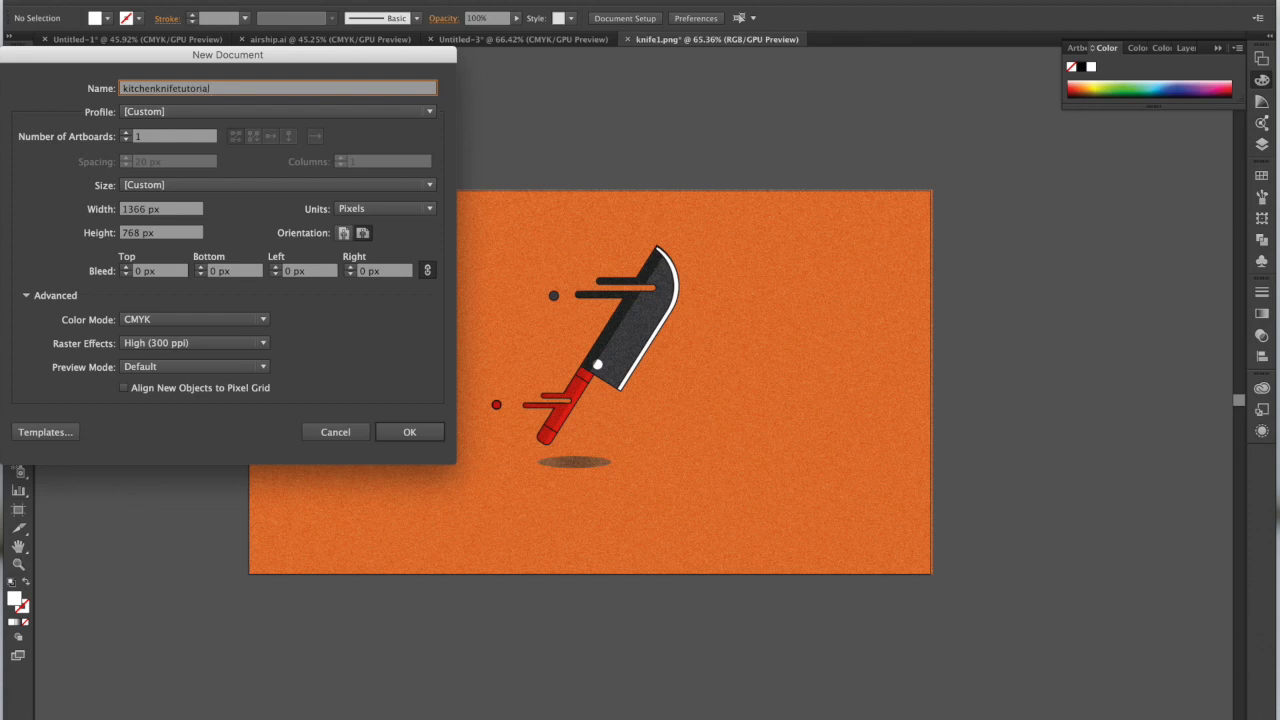
pyautogui.press('Return')
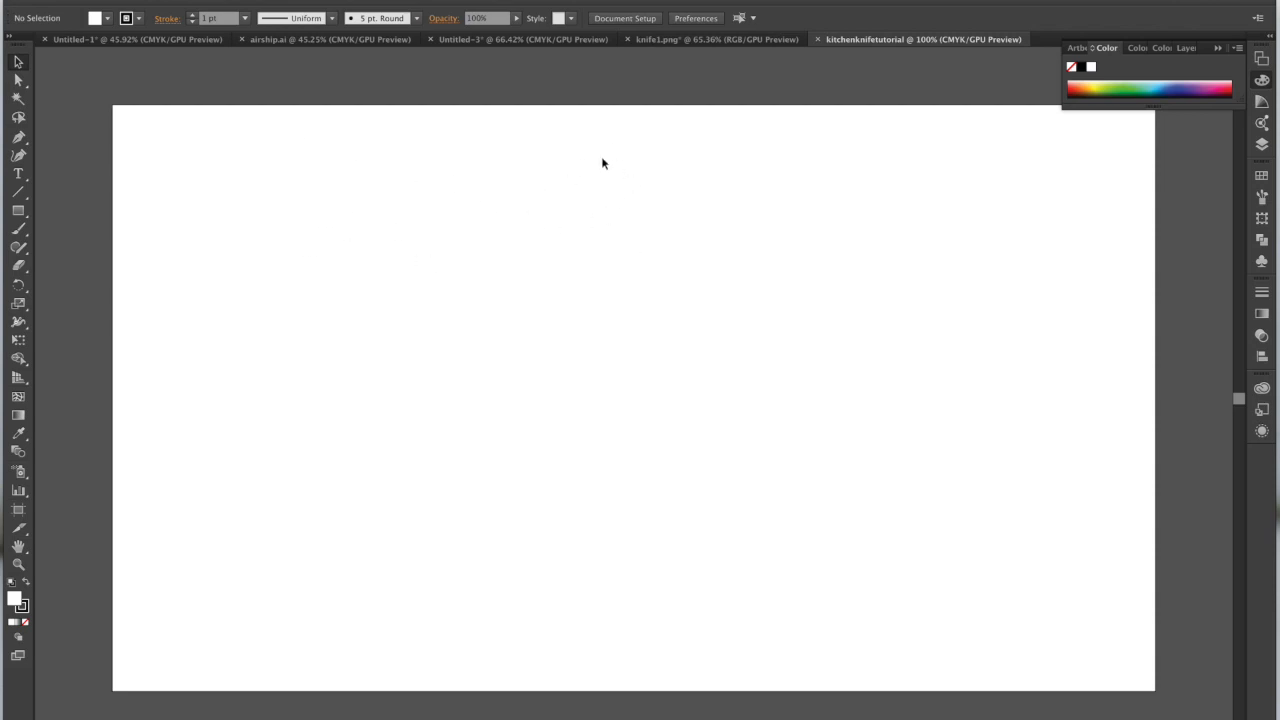
# - Draw a tall blade rectangle about 178 × 318 px in the upper middle of the artboard
pyautogui.click(18, 211)
pyautogui.moveTo(539, 216); pyautogui.dragTo(676, 460)
pyautogui.rightClick(676, 461)
pyautogui.click(565, 359)
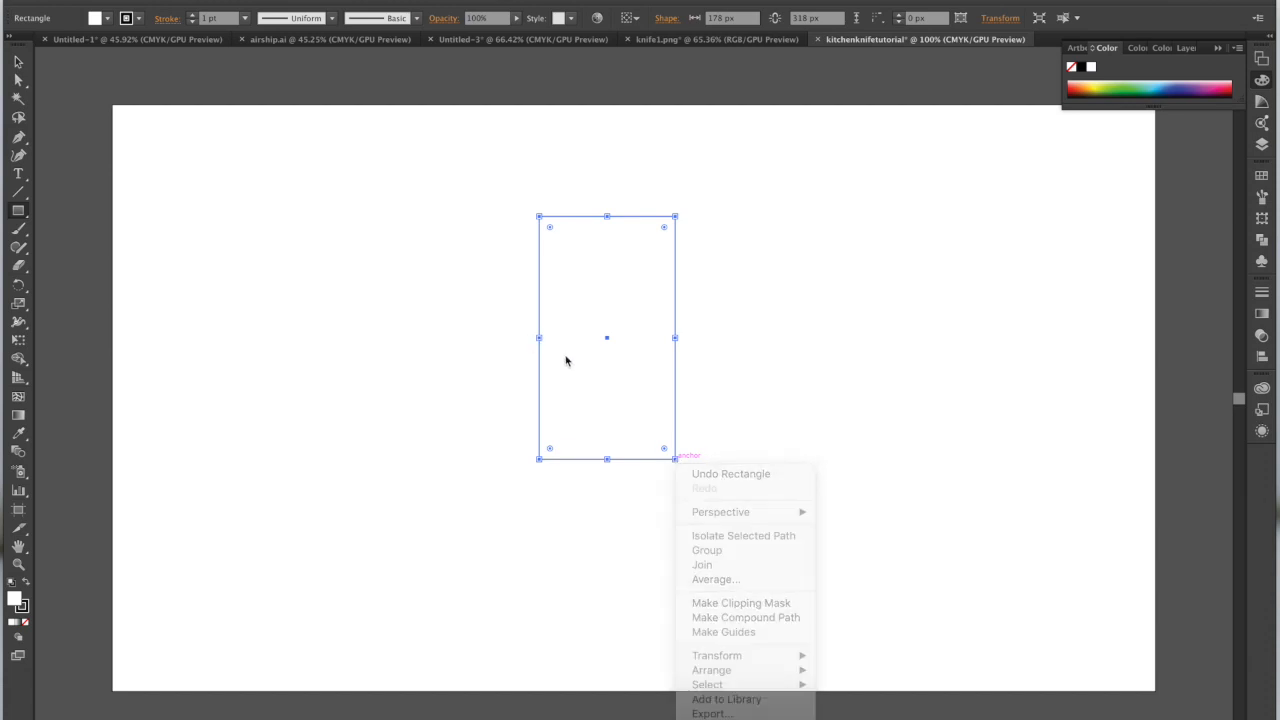
# - Duplicate the rectangle below its lower-left corner as a narrow handle about 37 px wide and 262 px tall
pyautogui.click(18, 62)
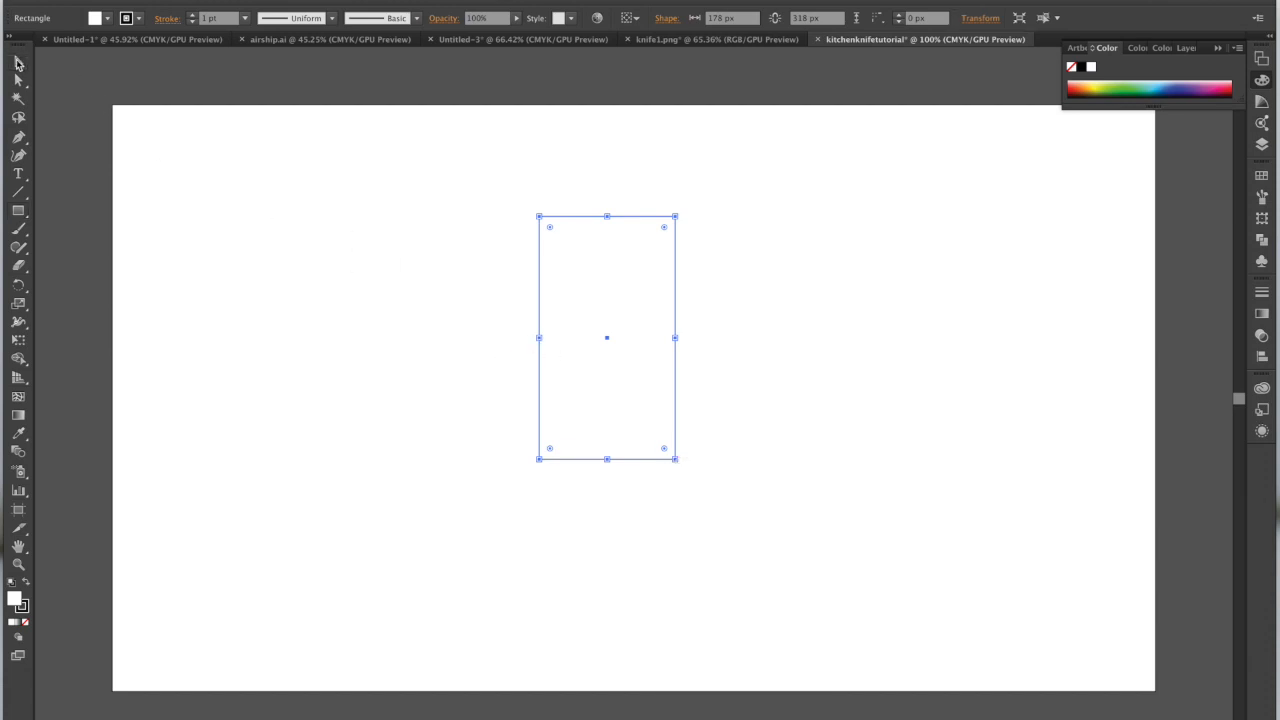
pyautogui.moveTo(630, 360); pyautogui.dragTo(567, 581)
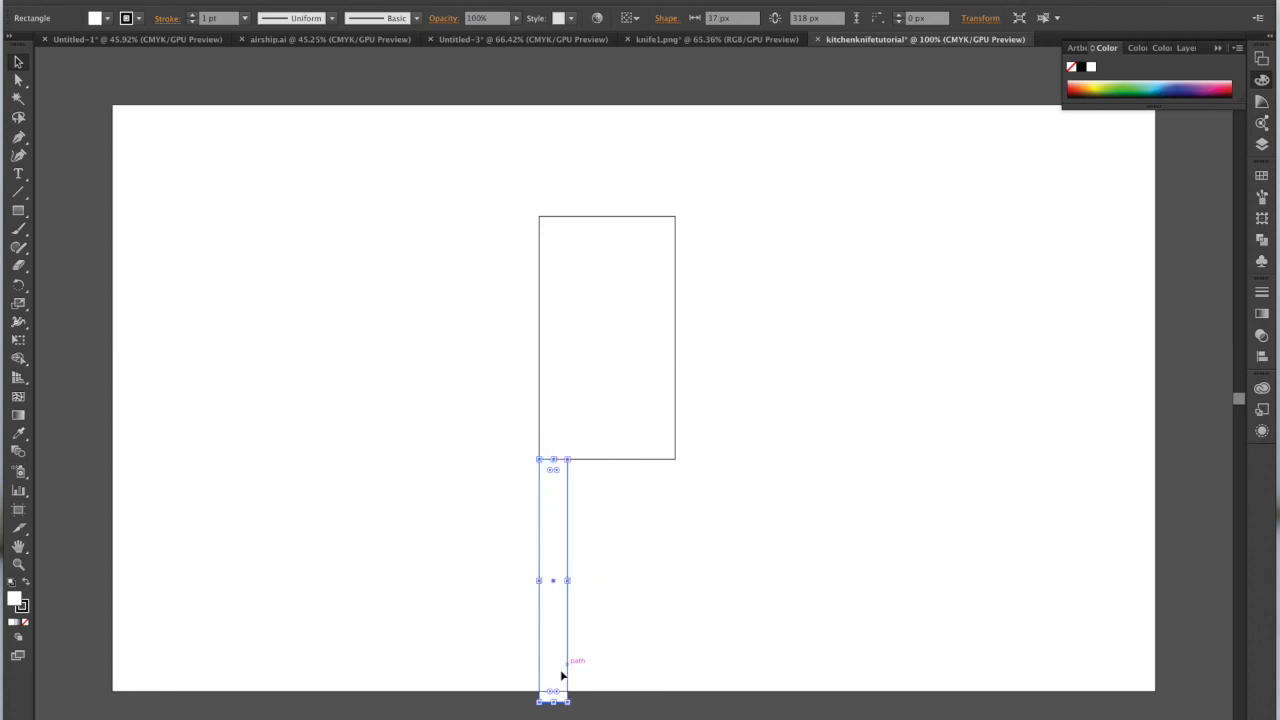
pyautogui.moveTo(552, 695); pyautogui.dragTo(554, 634)
pyautogui.moveTo(554, 392); pyautogui.dragTo(554, 459)
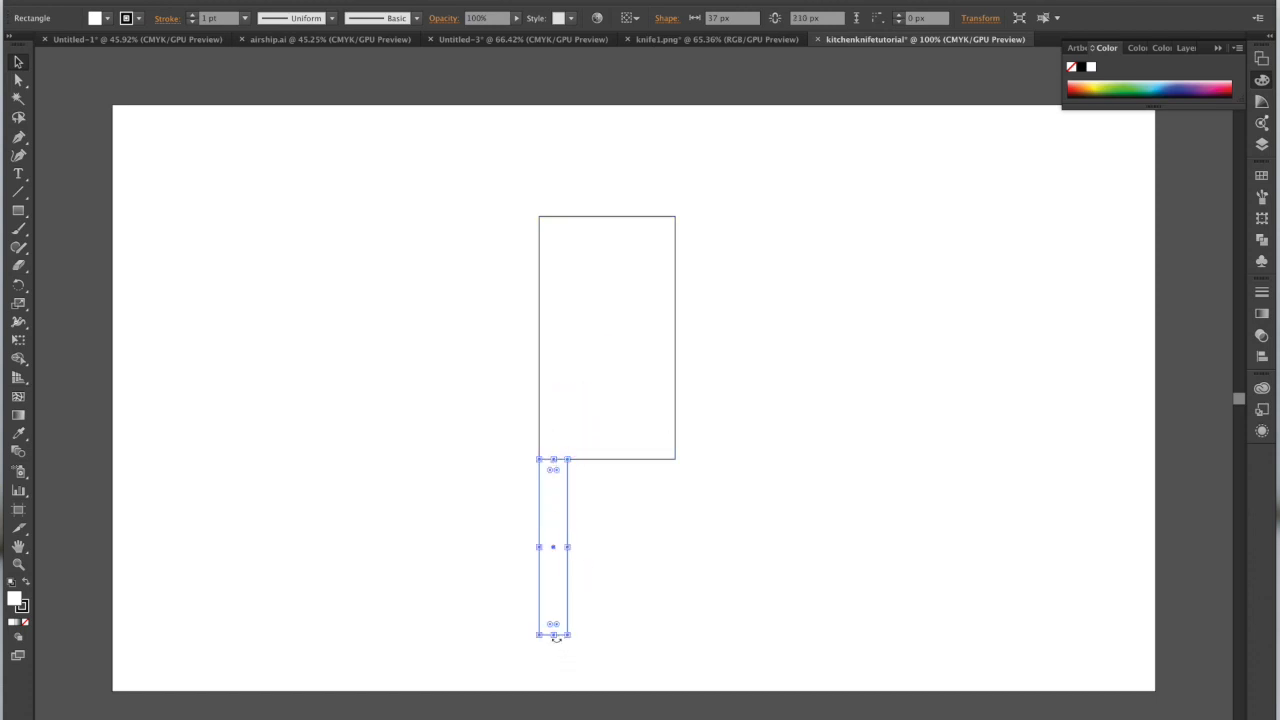
pyautogui.moveTo(557, 640); pyautogui.dragTo(555, 659)
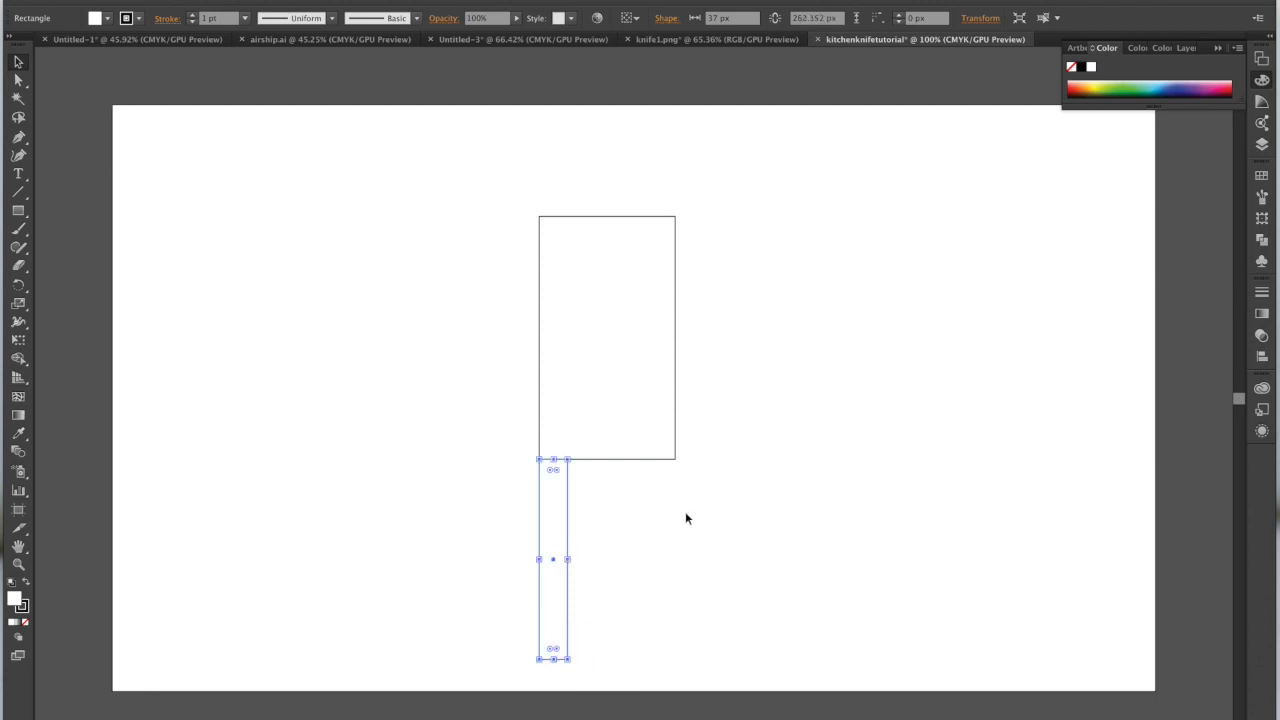
# - Resize the blade rectangle to about 169 px wide and 341 px tall, extending it upward and narrowing it from its right edge
pyautogui.click(684, 515)
pyautogui.click(663, 383)
pyautogui.moveTo(607, 216); pyautogui.dragTo(607, 199)
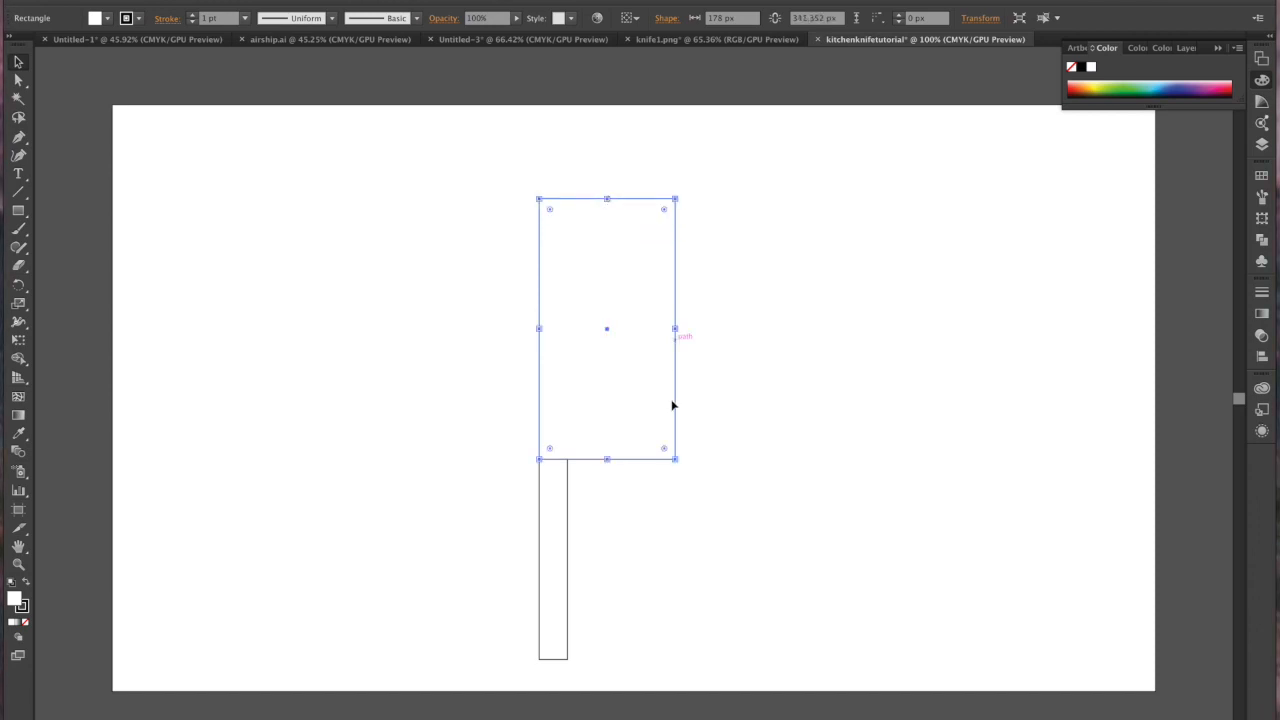
pyautogui.click(609, 557)
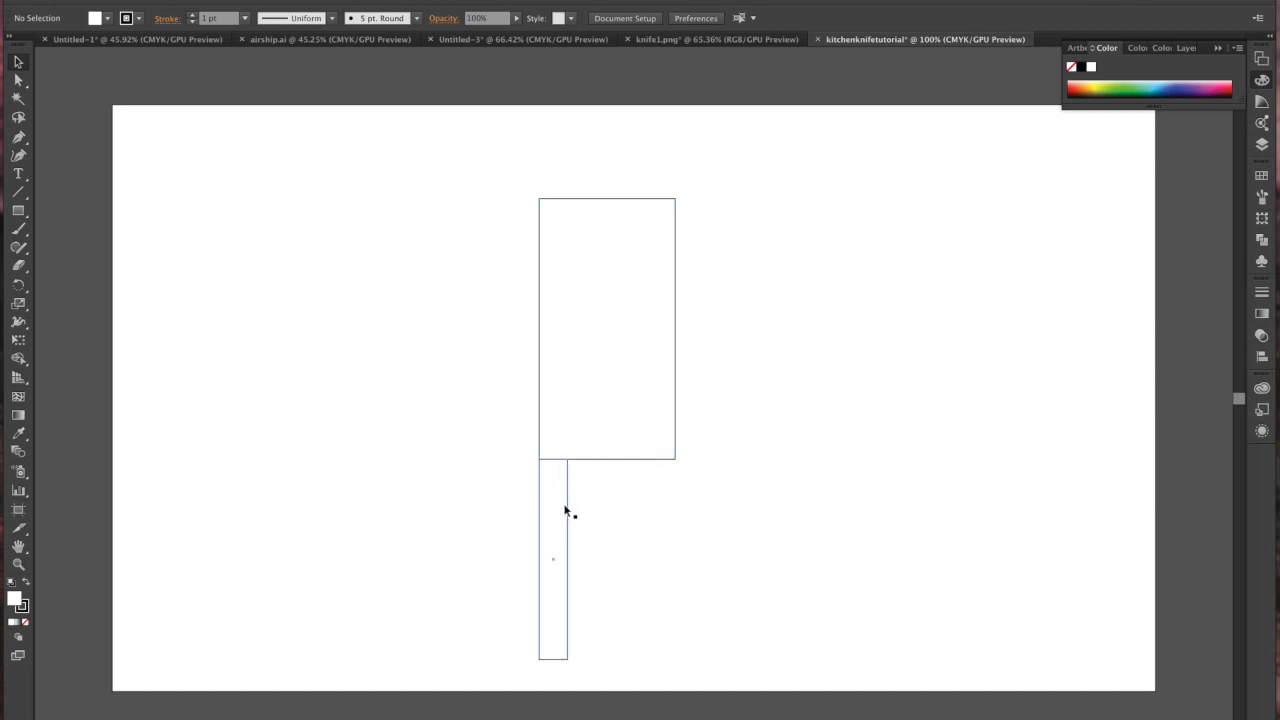
pyautogui.click(642, 453)
pyautogui.moveTo(676, 333); pyautogui.dragTo(670, 331)
pyautogui.click(683, 534)
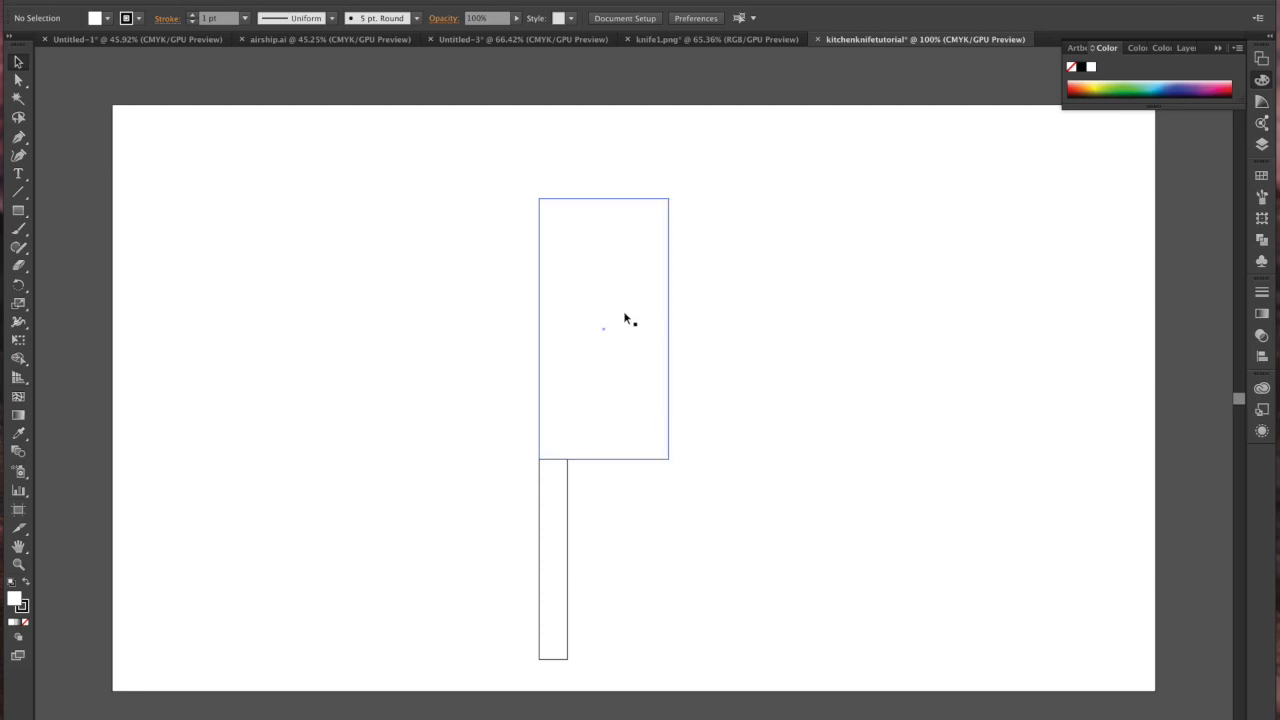
# - Round only the blade's upper-right corner to a radius of about 165 px, curving it across the blade's full width
pyautogui.click(565, 318)
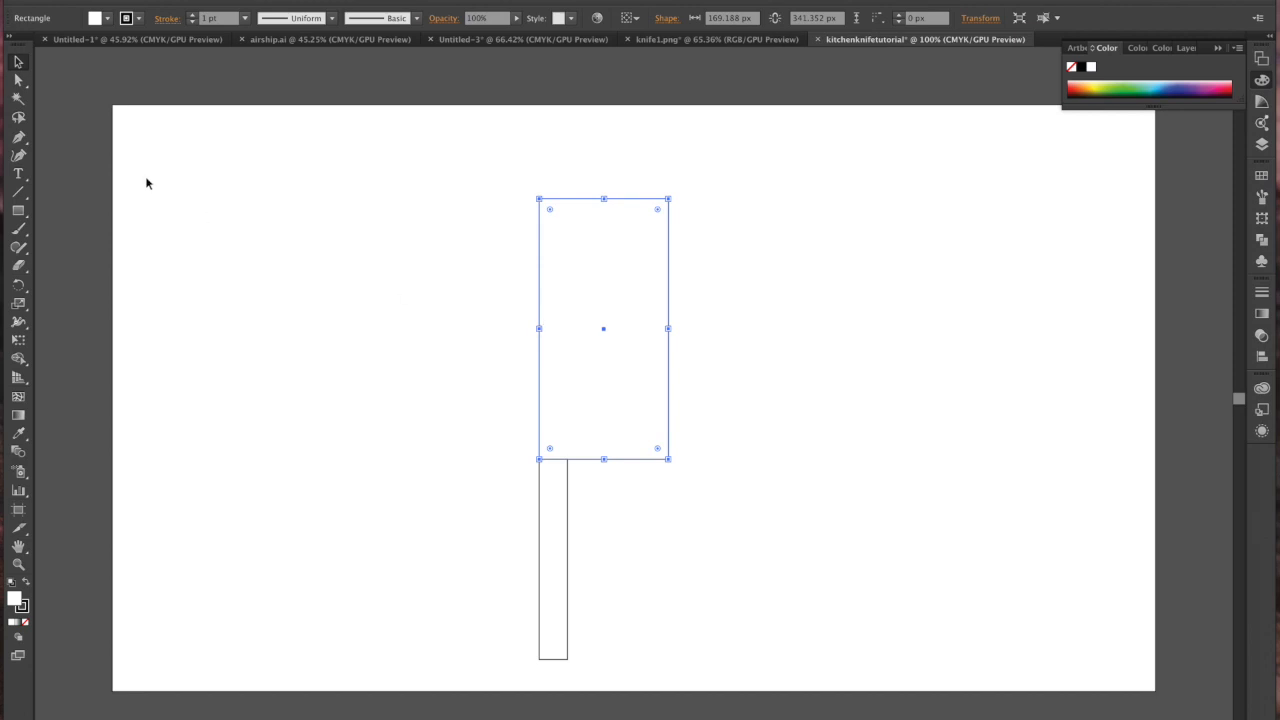
pyautogui.click(18, 82)
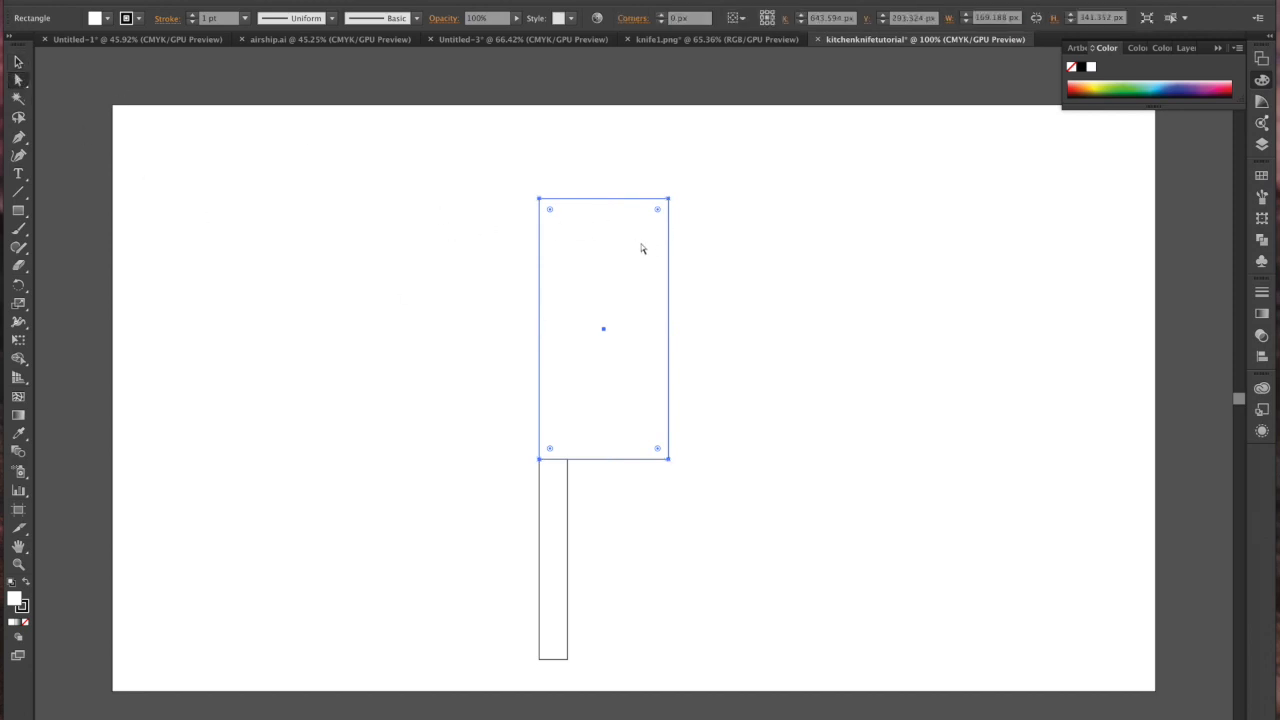
pyautogui.click(668, 199)
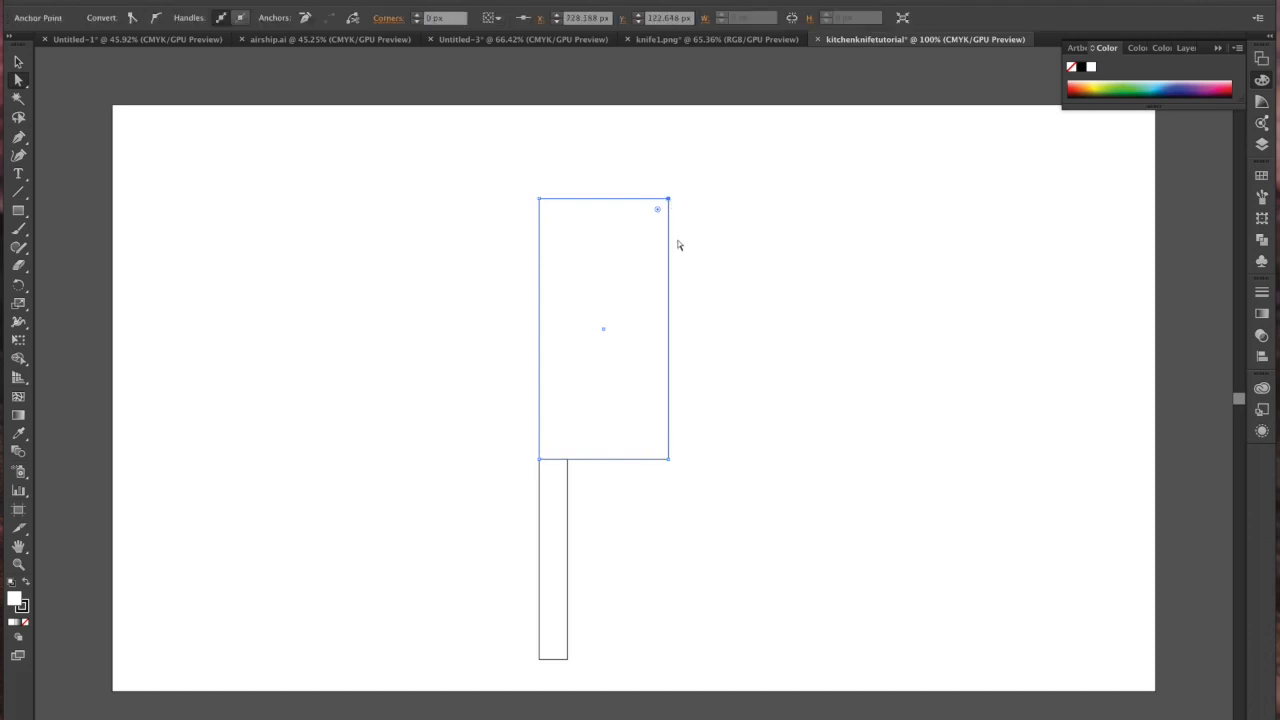
pyautogui.moveTo(657, 213); pyautogui.dragTo(550, 338)
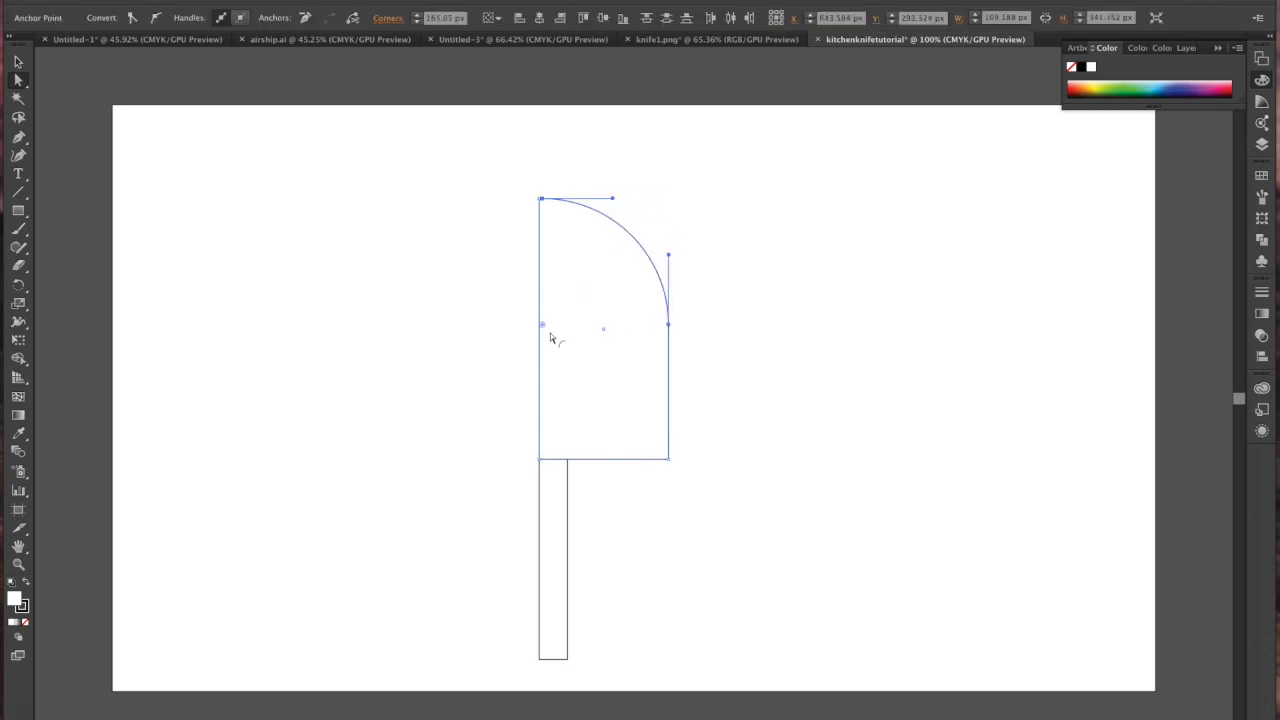
pyautogui.click(18, 62)
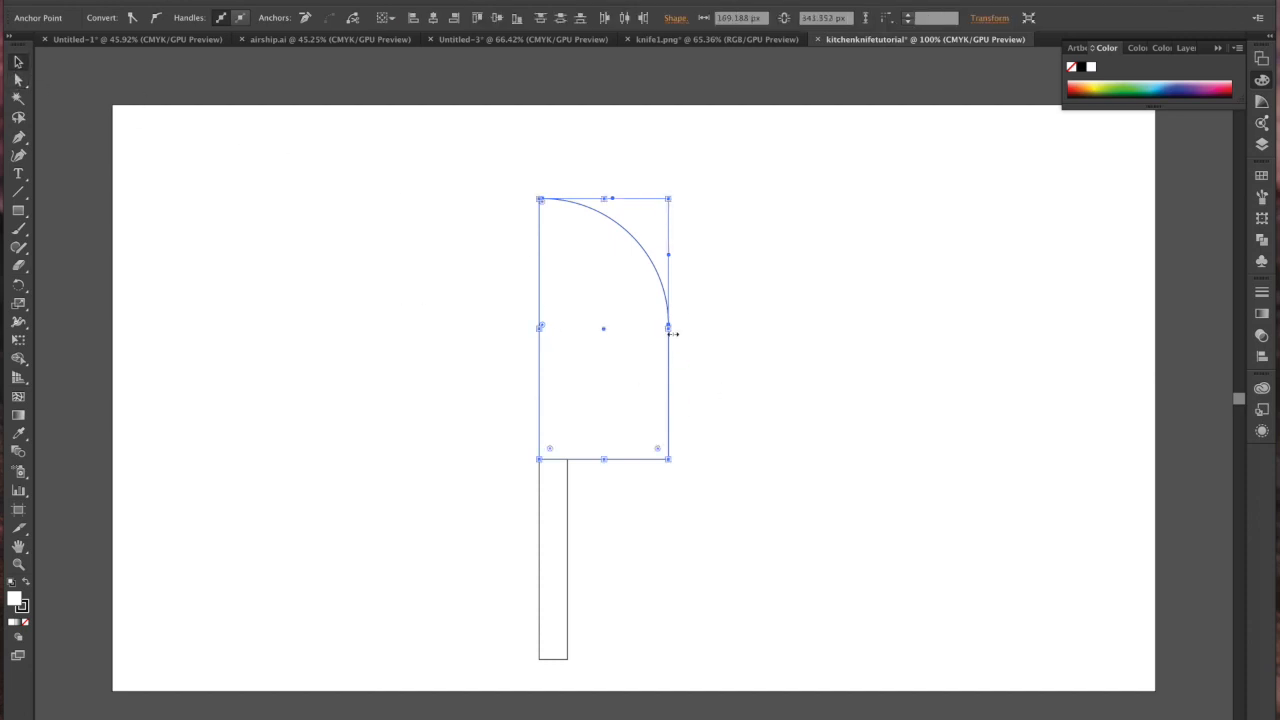
# - Narrow the blade from its right edge to about 165 px so the curve meets the left edge
pyautogui.moveTo(669, 330); pyautogui.dragTo(665, 331)
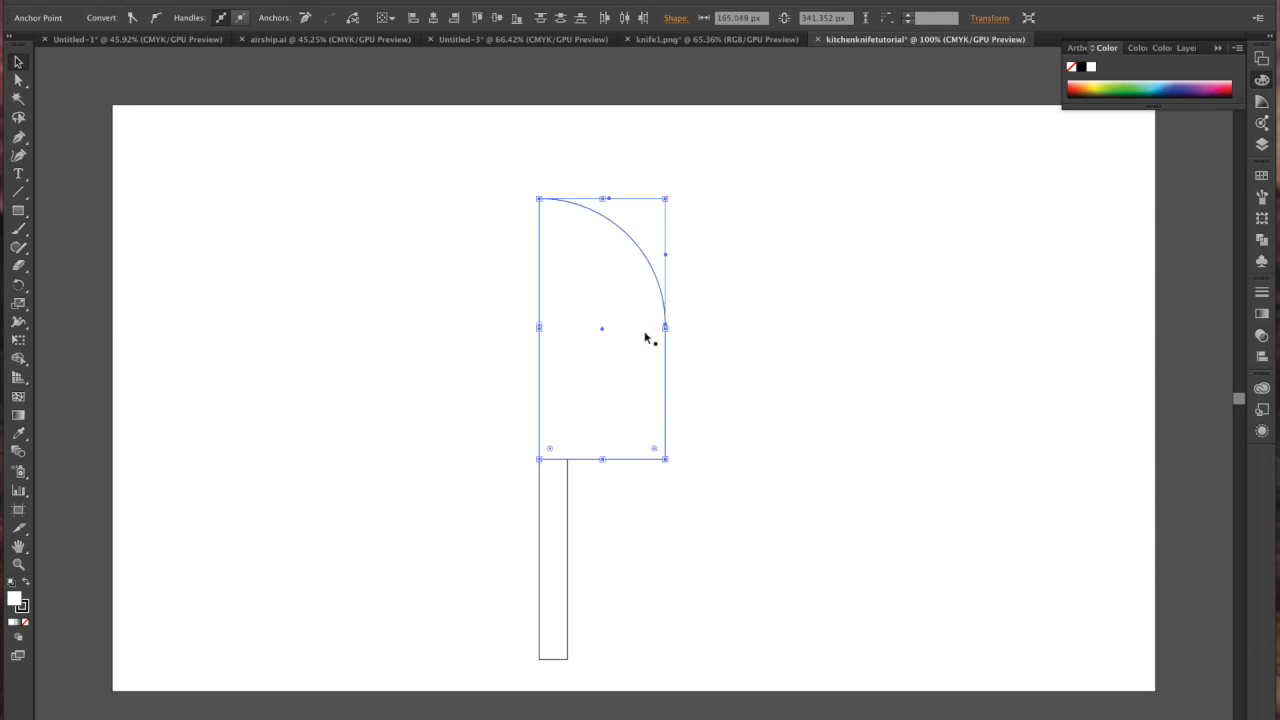
pyautogui.hotkey('ctrl', 'z')
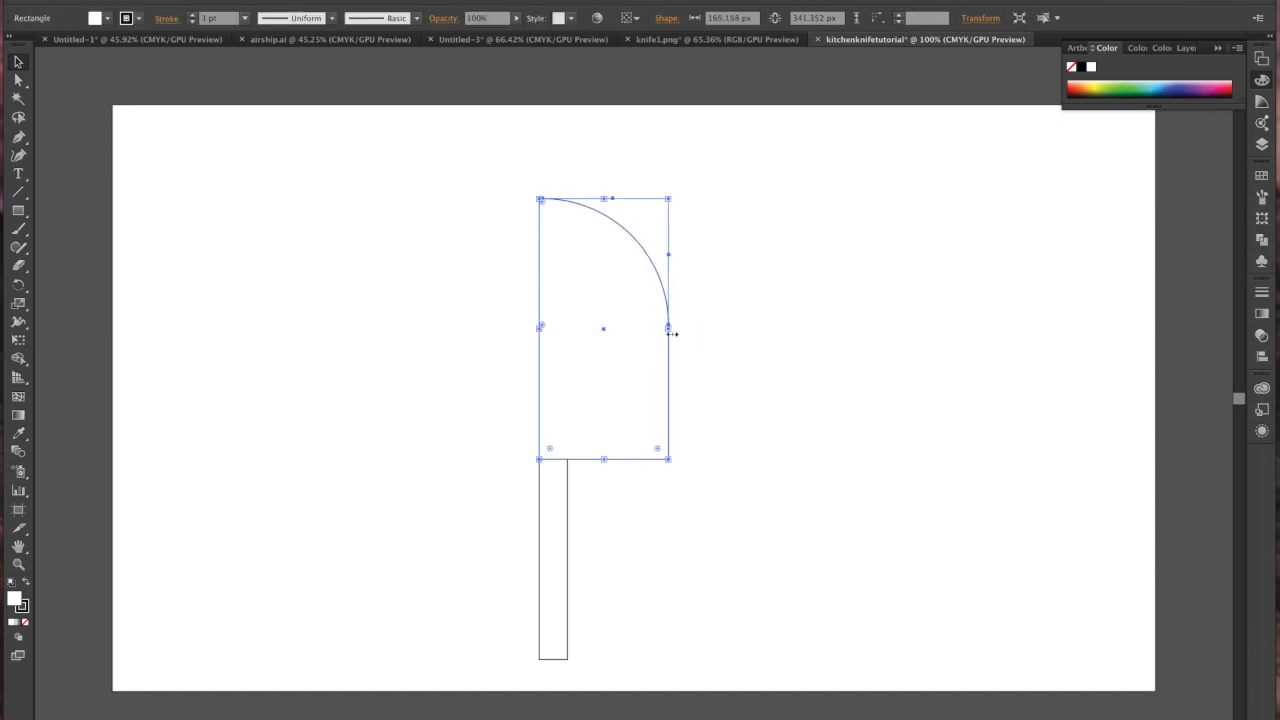
pyautogui.moveTo(668, 331); pyautogui.dragTo(665, 331)
pyautogui.click(727, 373)
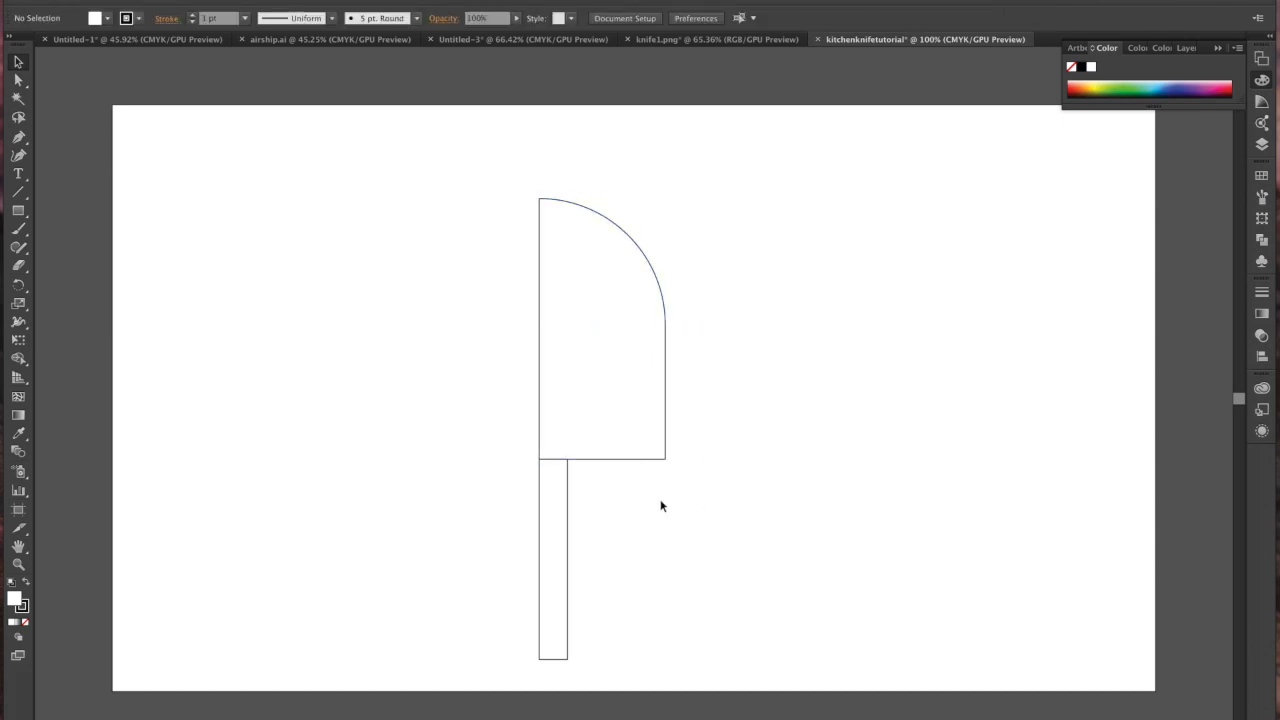
# - Place two slightly offset, overlapping copies of the blade in the empty area to its right
pyautogui.click(660, 451)
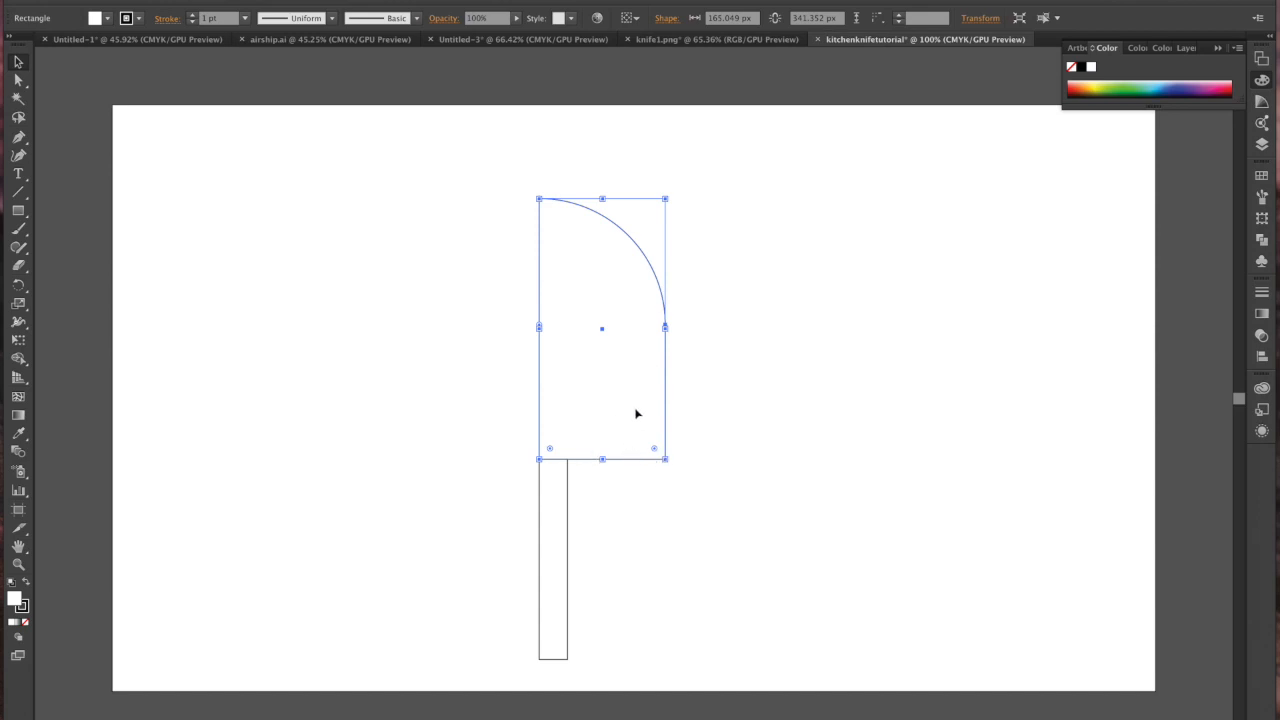
pyautogui.moveTo(642, 410); pyautogui.dragTo(866, 450)
pyautogui.click(767, 207)
# - Subtract the front blade copy from the one behind with Minus Front, leaving a thin curved edge strip
pyautogui.moveTo(734, 177); pyautogui.dragTo(992, 613)
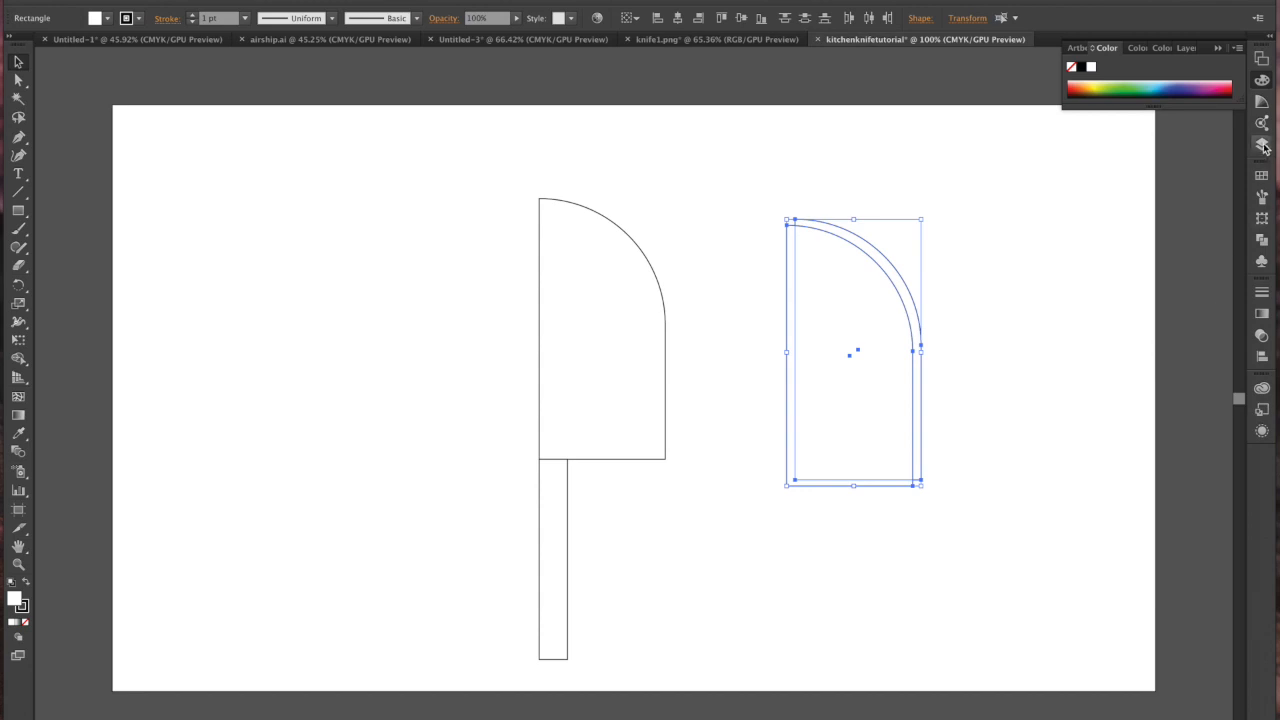
pyautogui.click(1264, 239)
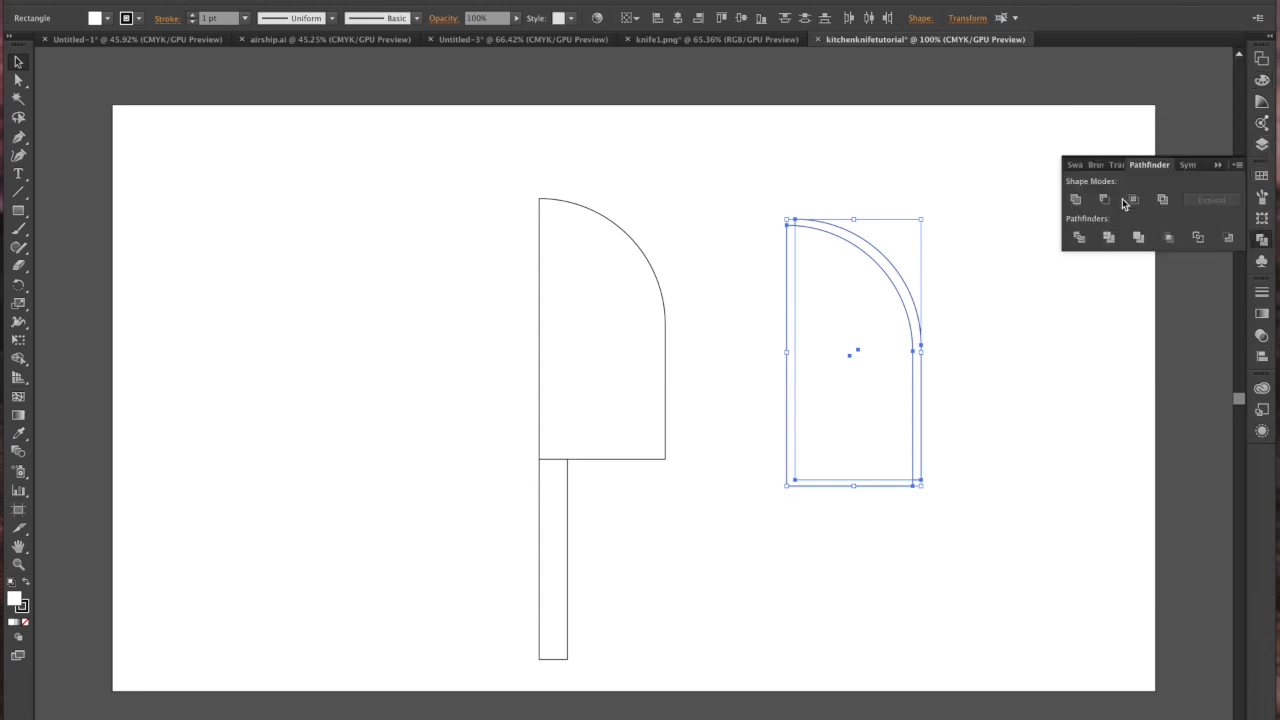
pyautogui.click(1106, 203)
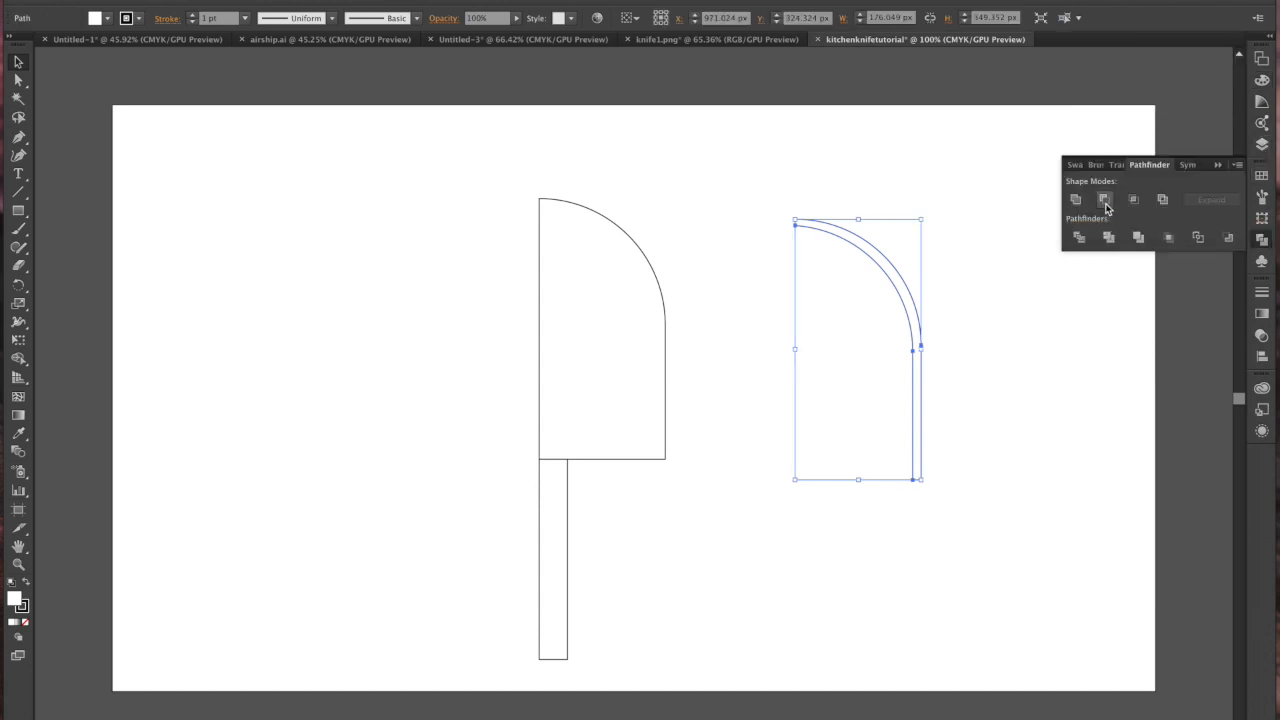
pyautogui.click(1021, 385)
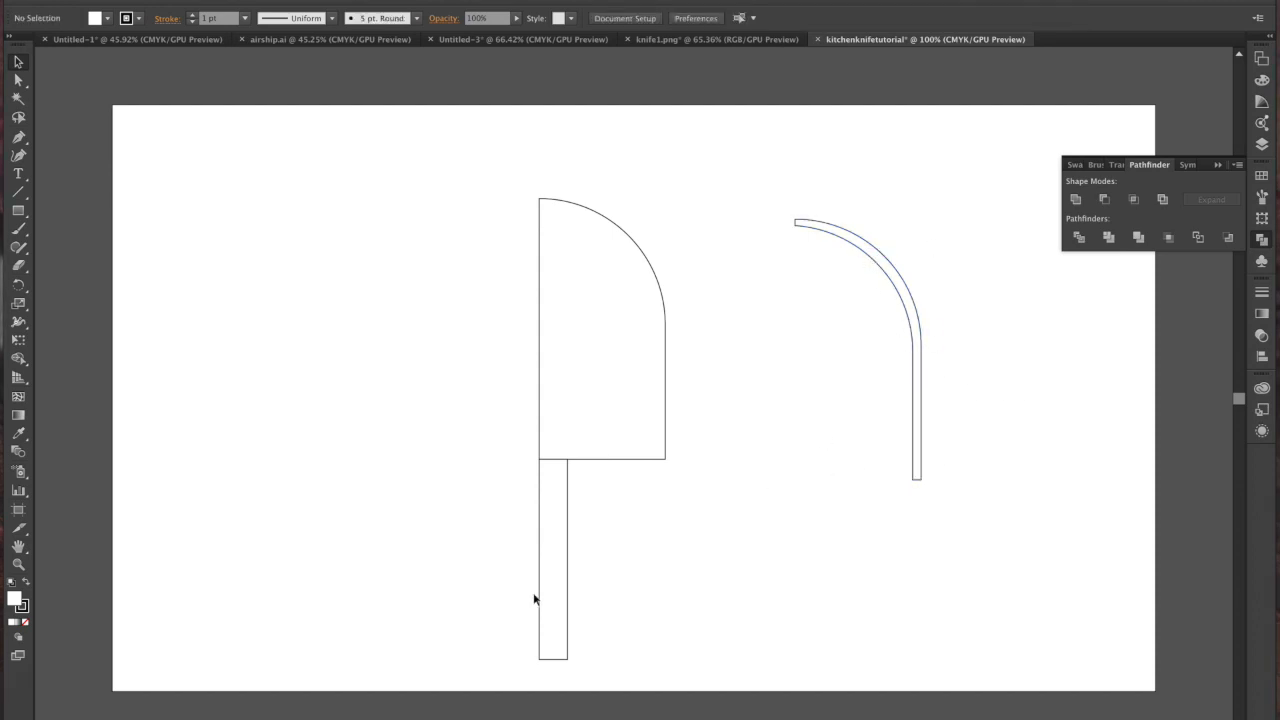
# - Move the original blade and handle slightly upward together and tilt them slightly clockwise
pyautogui.scroll(-2, 464, 406)
pyautogui.moveTo(483, 145); pyautogui.dragTo(730, 598)
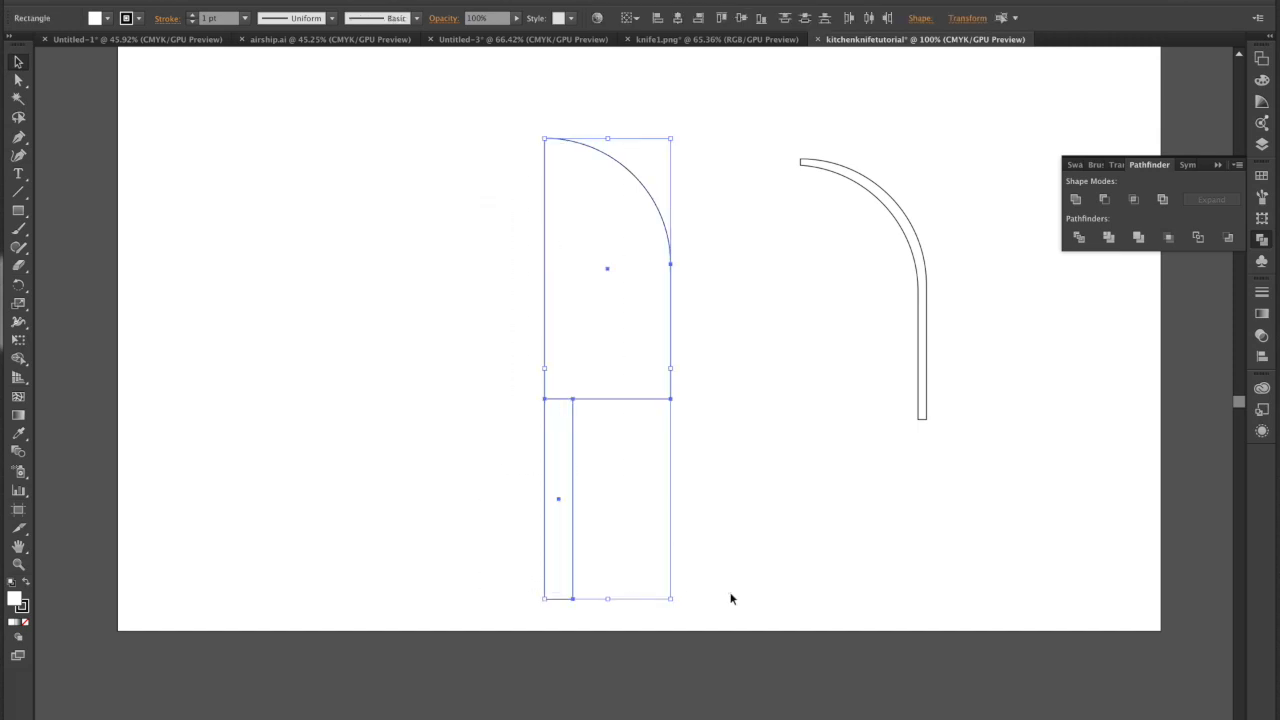
pyautogui.scroll(-1, 660, 283)
pyautogui.scroll(1, 660, 283)
pyautogui.moveTo(651, 280); pyautogui.dragTo(648, 244)
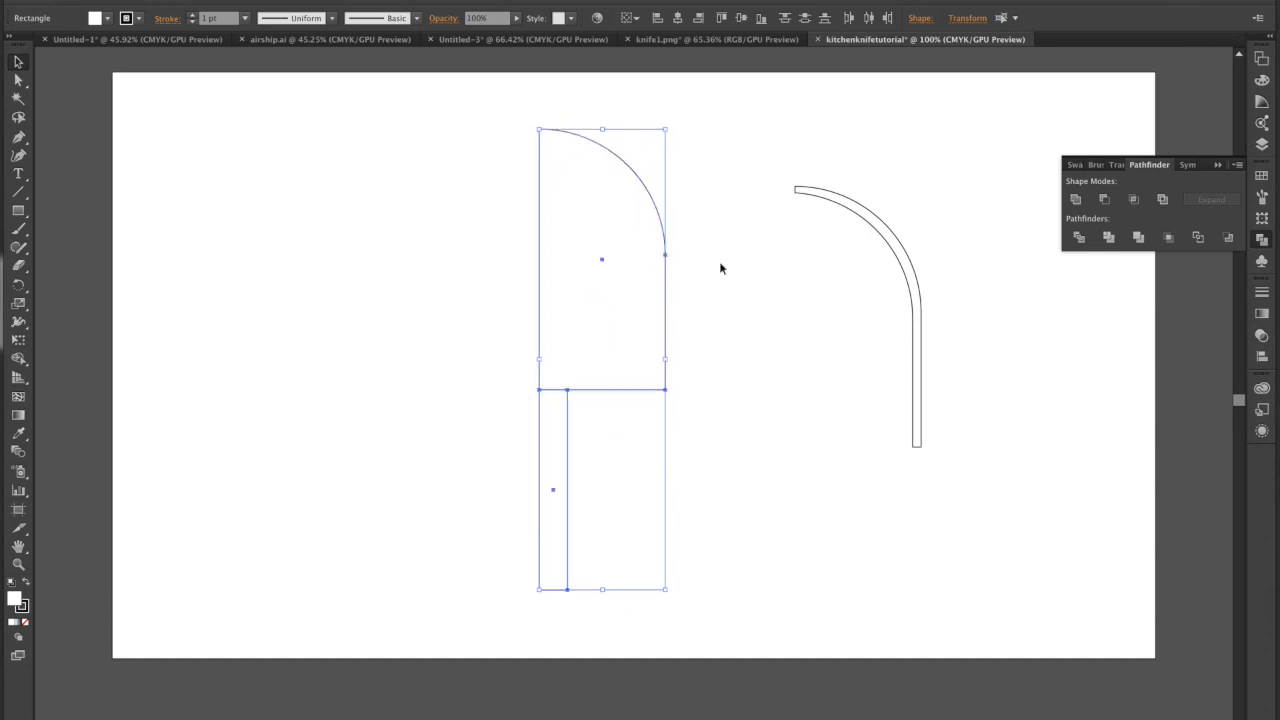
pyautogui.moveTo(674, 125); pyautogui.dragTo(714, 146)
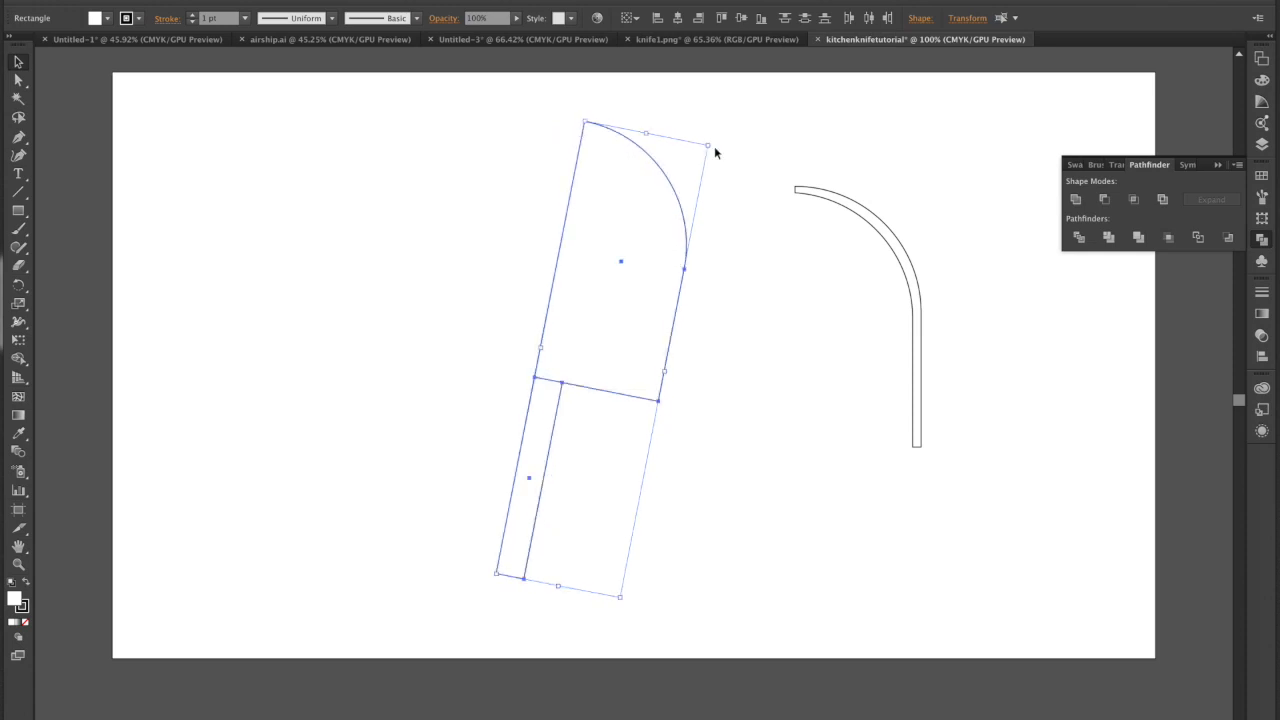
pyautogui.click(700, 436)
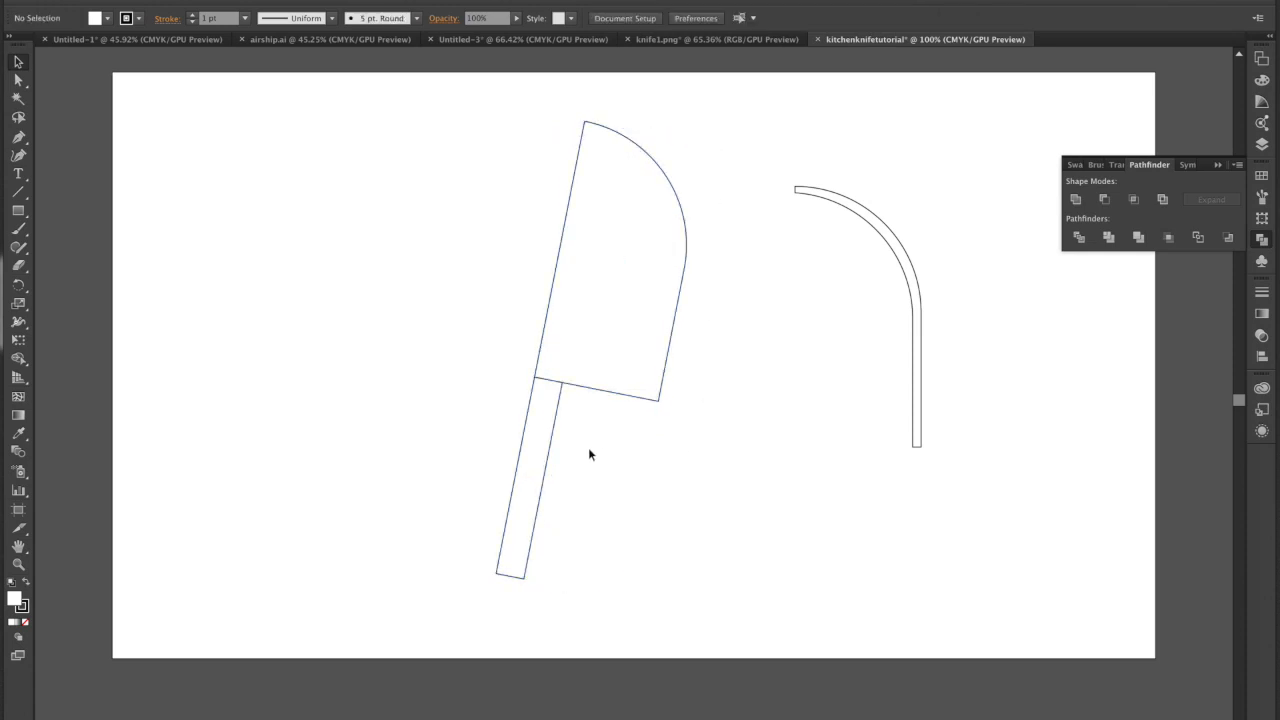
# - Shorten the tilted handle slightly from its lower end
pyautogui.click(523, 557)
pyautogui.moveTo(511, 577); pyautogui.dragTo(515, 549)
pyautogui.click(671, 525)
pyautogui.click(917, 389)
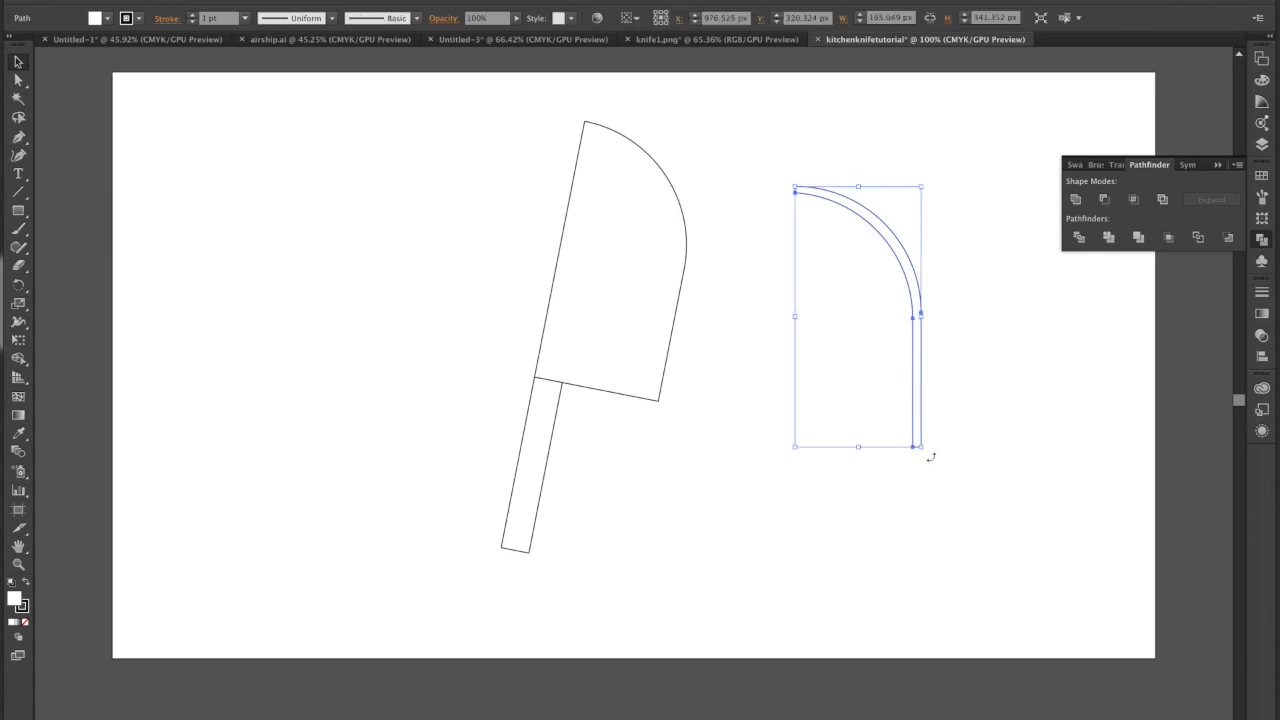
pyautogui.click(684, 478)
pyautogui.click(580, 268)
pyautogui.click(433, 261)
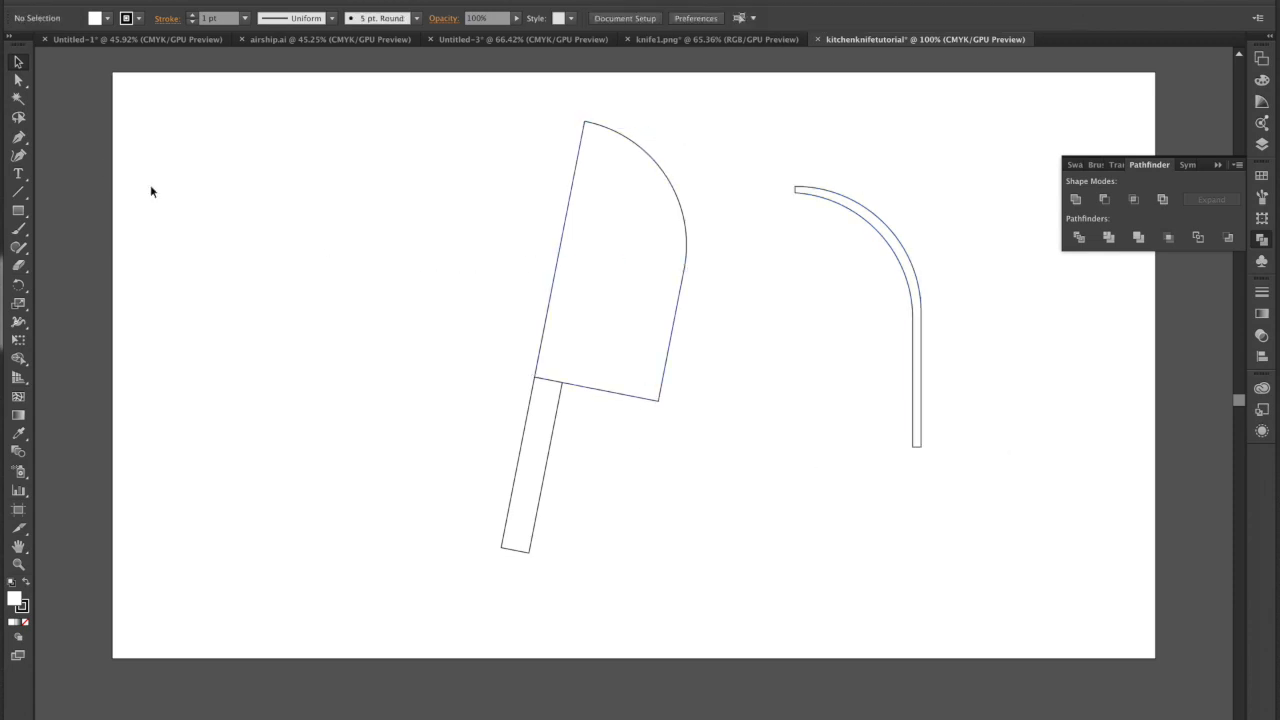
# - Draw a horizontal bar about 199 × 19 px, fully round its corners, and place it across the blade's upper back edge
pyautogui.click(18, 210)
pyautogui.moveTo(422, 152); pyautogui.dragTo(576, 166)
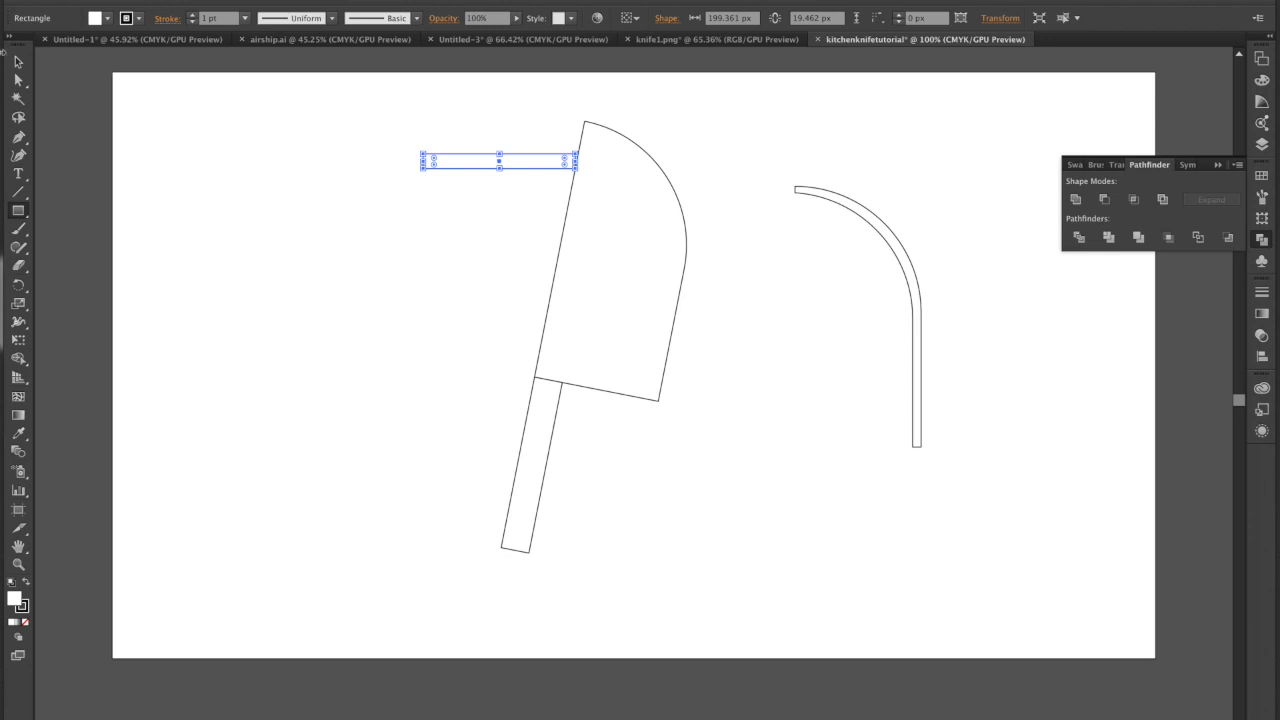
pyautogui.press('v')
pyautogui.moveTo(436, 160); pyautogui.dragTo(571, 205)
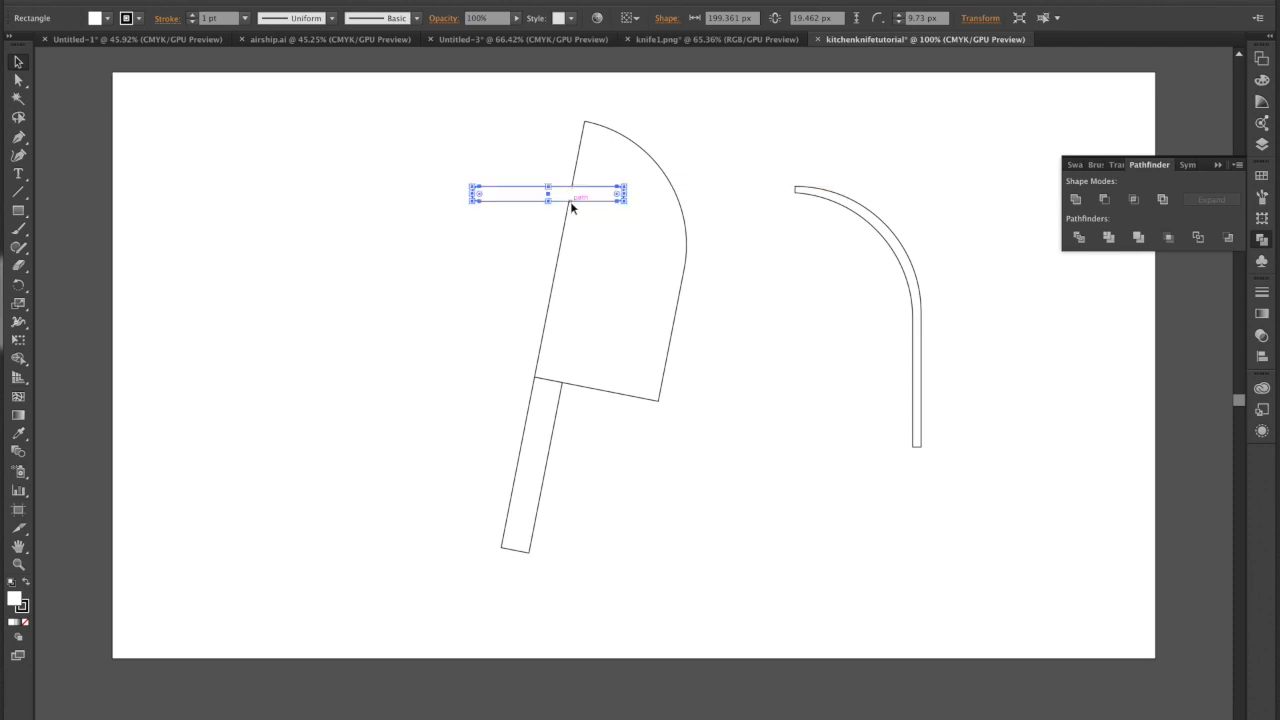
# - Stack three rounded bars across the blade, shortening the upper two equally from the left and extending the lowest one farther left
pyautogui.moveTo(531, 197)
pyautogui.mouseDown()
pyautogui.moveTo(533, 231)
pyautogui.moveTo(436, 221)
pyautogui.moveTo(508, 194)
pyautogui.mouseUp()
pyautogui.click(491, 194)
pyautogui.click(478, 207)
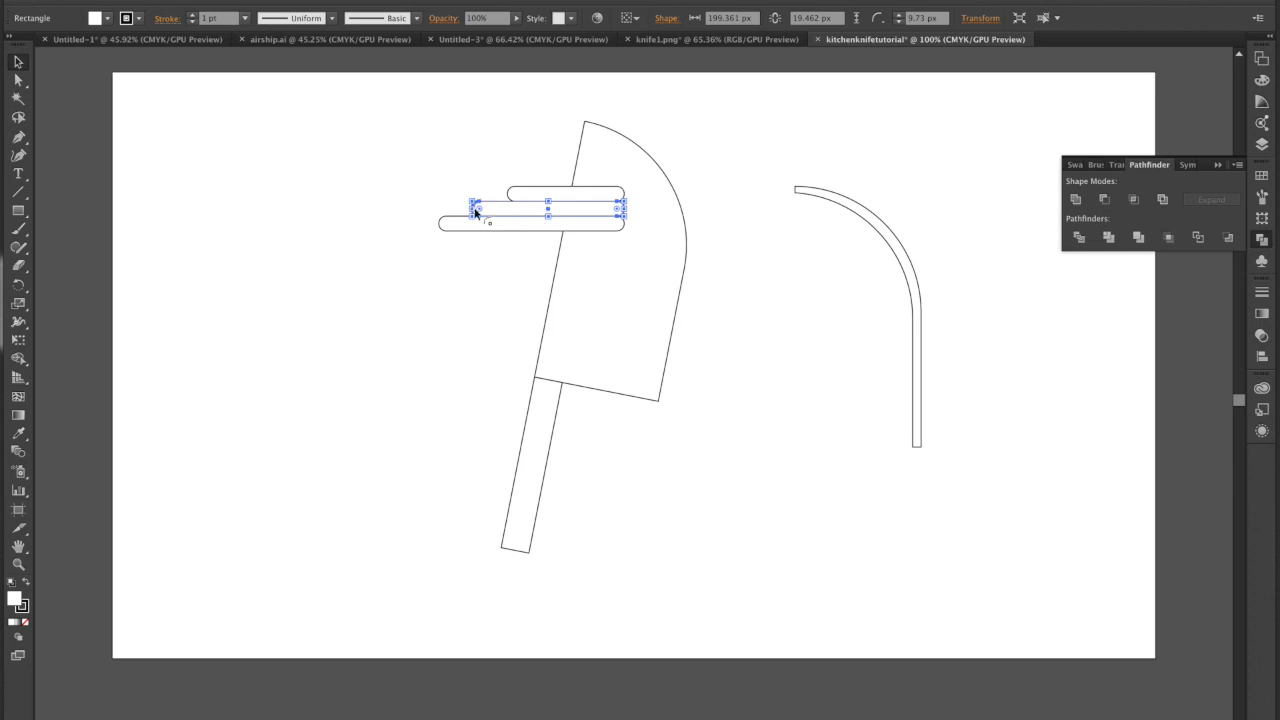
pyautogui.moveTo(475, 212); pyautogui.dragTo(476, 210)
pyautogui.moveTo(491, 210); pyautogui.dragTo(507, 208)
pyautogui.click(451, 352)
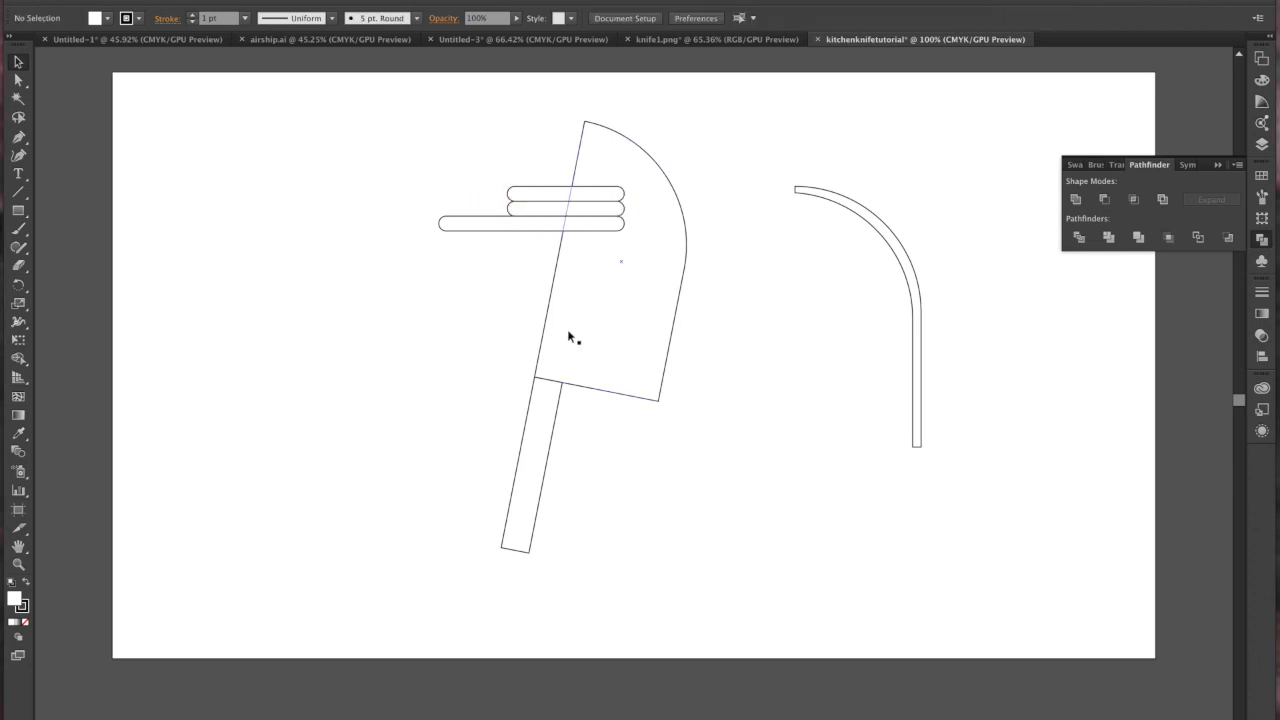
# - Merge the blade with the upper and lowest rounded bars using Shape Builder, keeping the middle bar as a rounded notch
pyautogui.moveTo(451, 134); pyautogui.dragTo(596, 295)
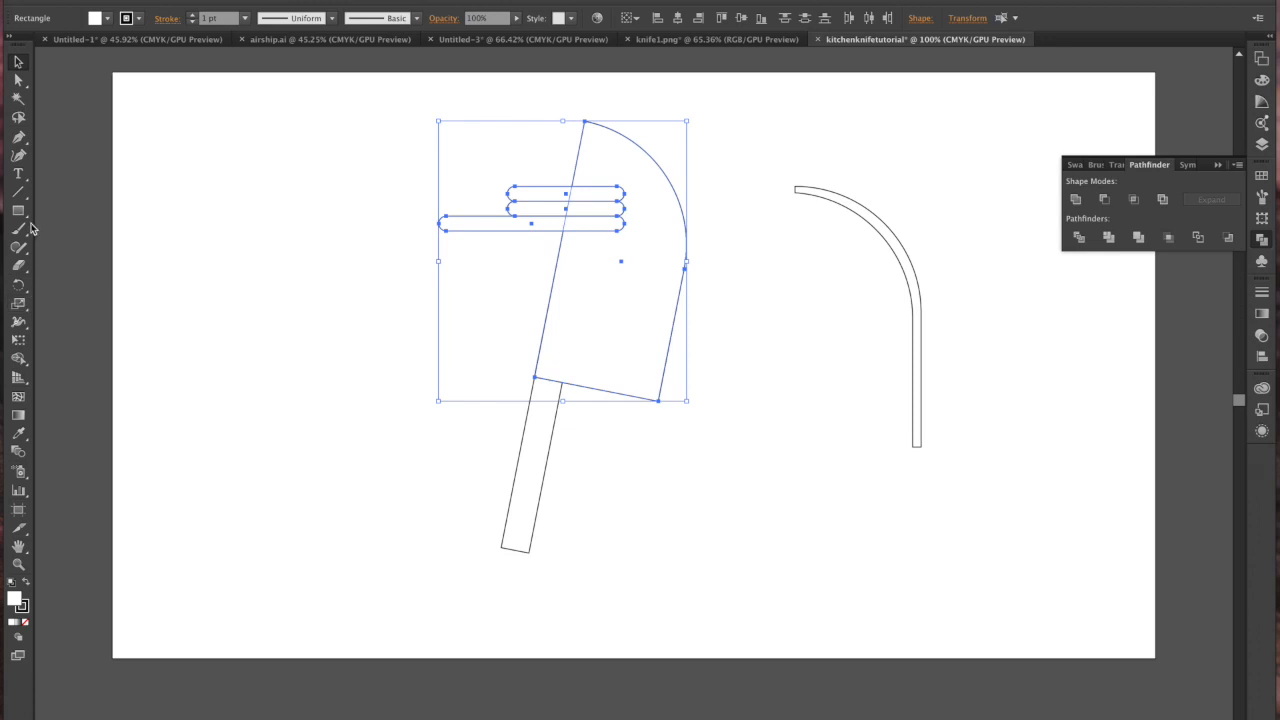
pyautogui.click(19, 362)
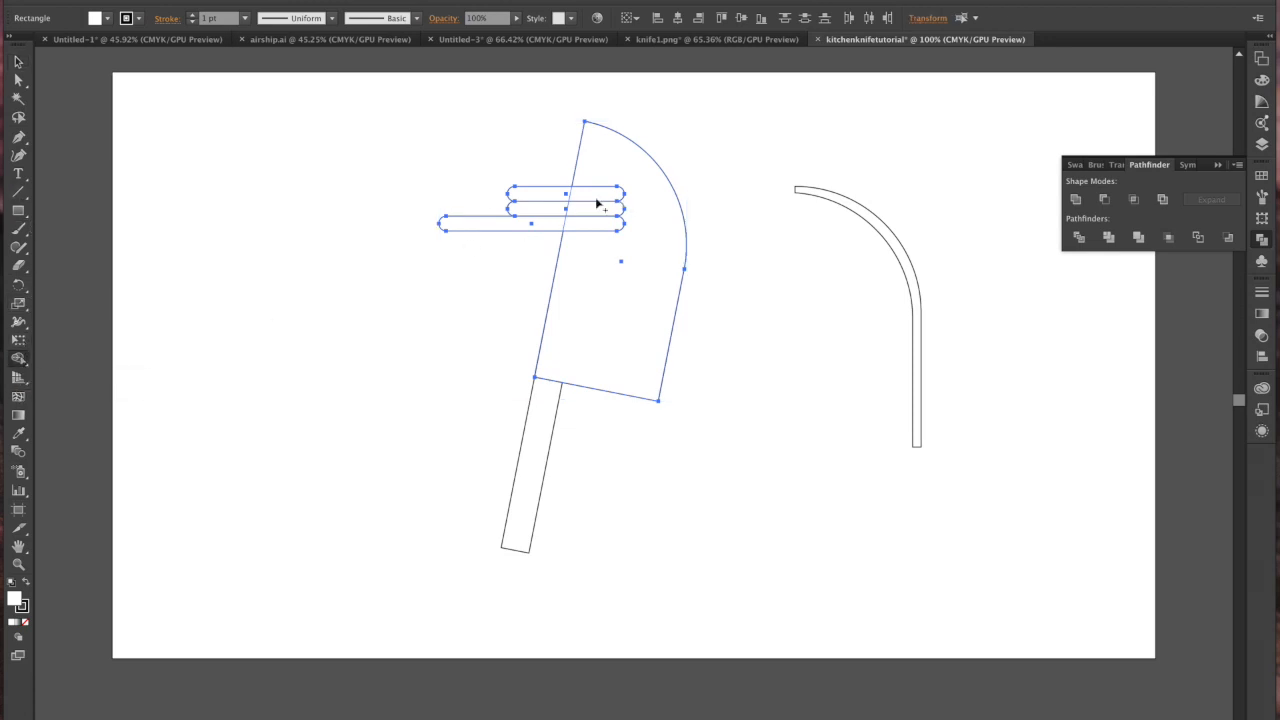
pyautogui.moveTo(567, 195); pyautogui.dragTo(637, 193)
pyautogui.moveTo(500, 224); pyautogui.dragTo(634, 222)
pyautogui.click(568, 210)
pyautogui.press('v')
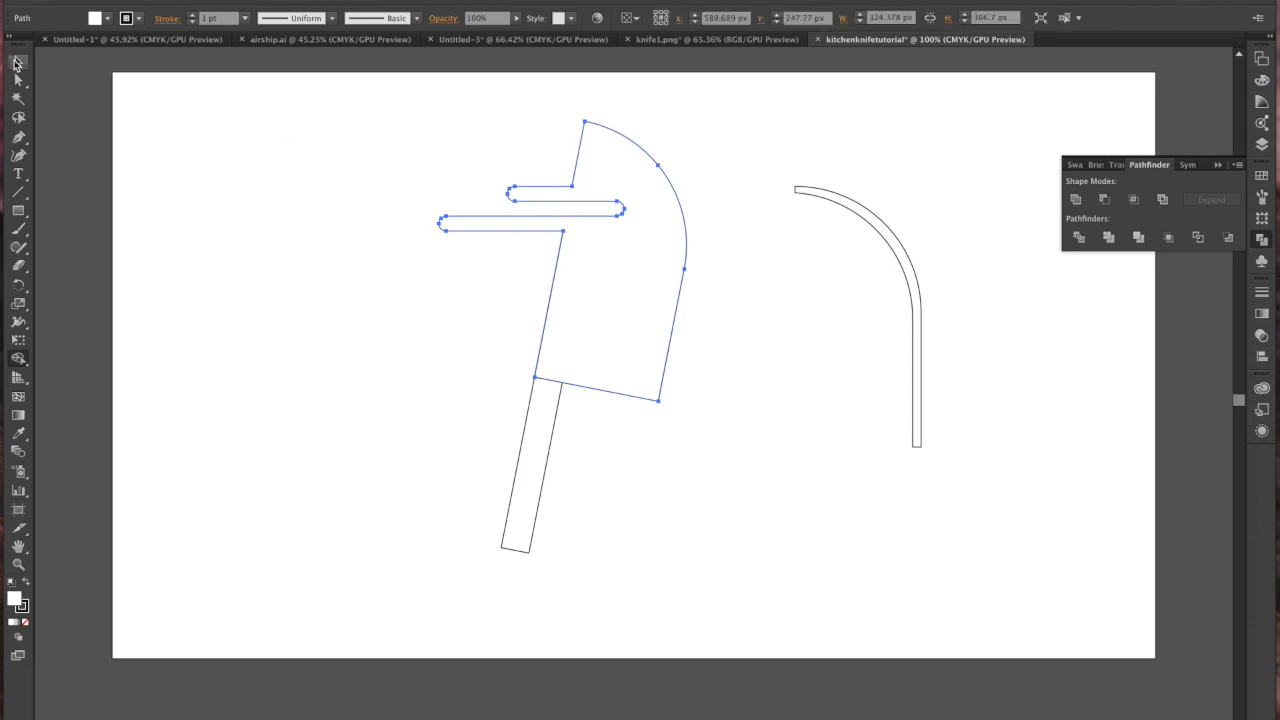
pyautogui.click(238, 203)
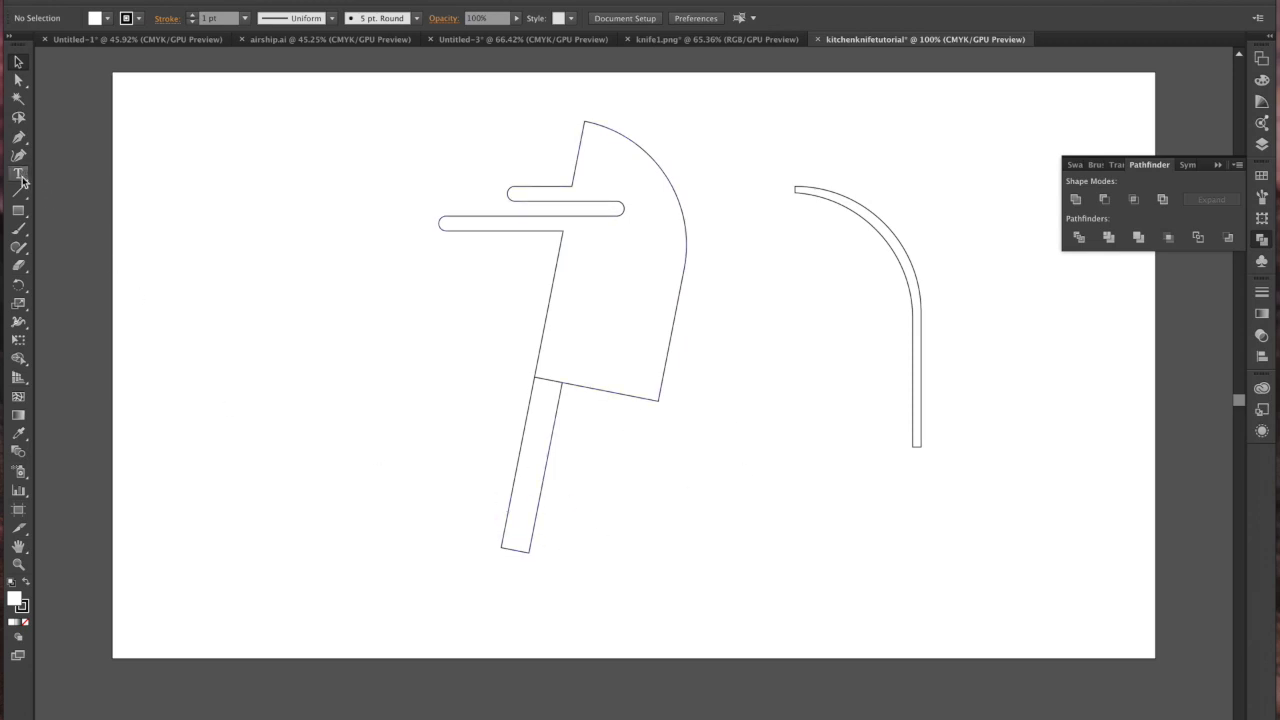
pyautogui.click(521, 545)
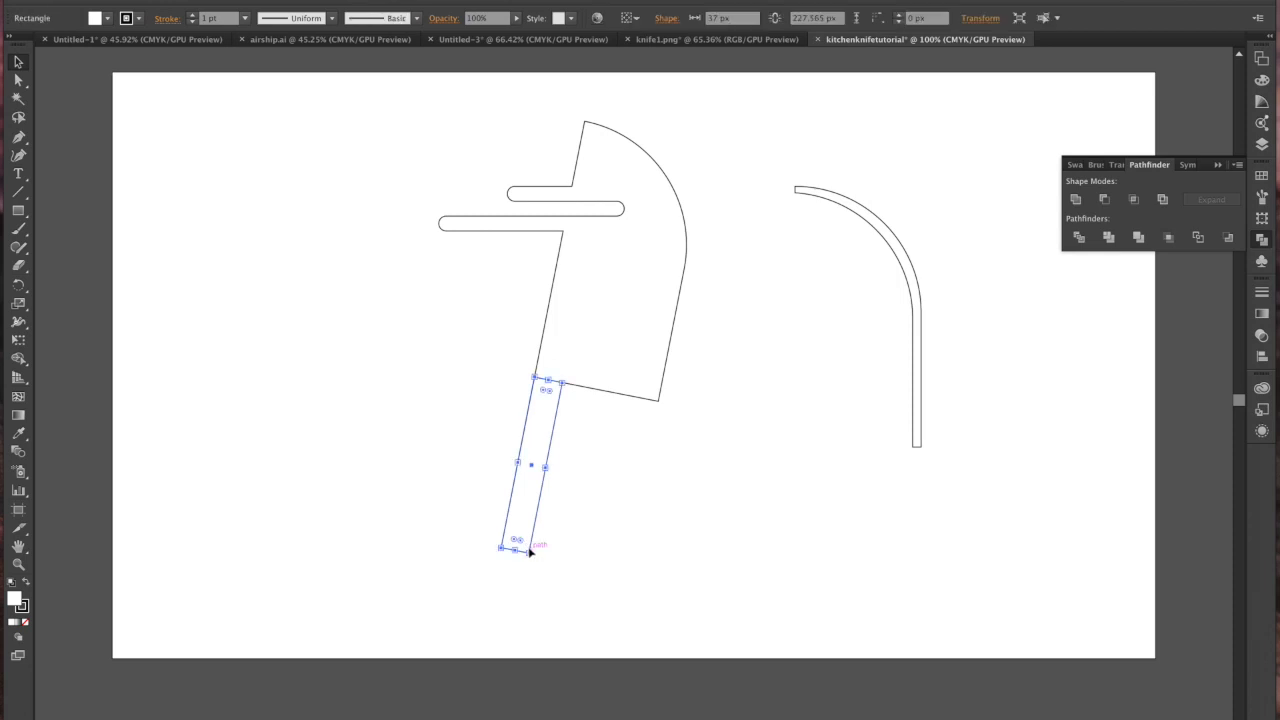
pyautogui.moveTo(521, 539); pyautogui.dragTo(521, 544)
pyautogui.click(586, 558)
pyautogui.hotkey('ctrl', 'z')
# - Slightly round only the two corners at the handle's lower end
pyautogui.click(19, 80)
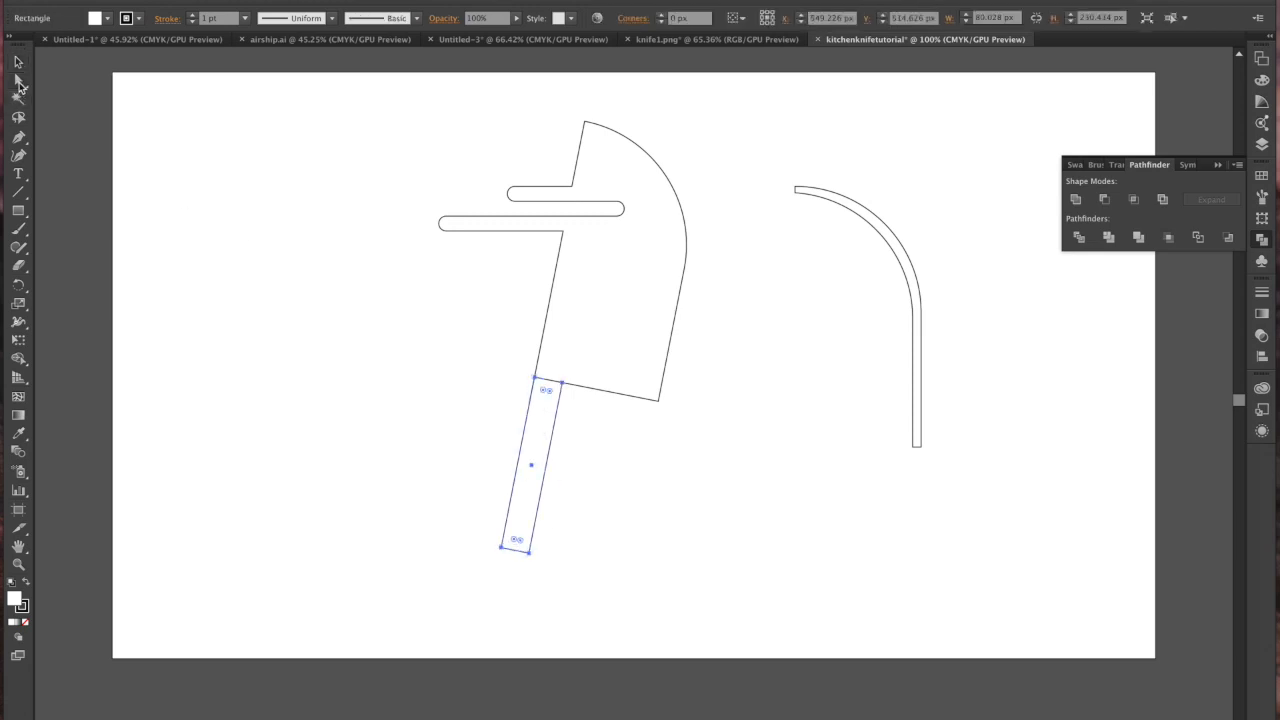
pyautogui.moveTo(463, 527); pyautogui.dragTo(624, 597)
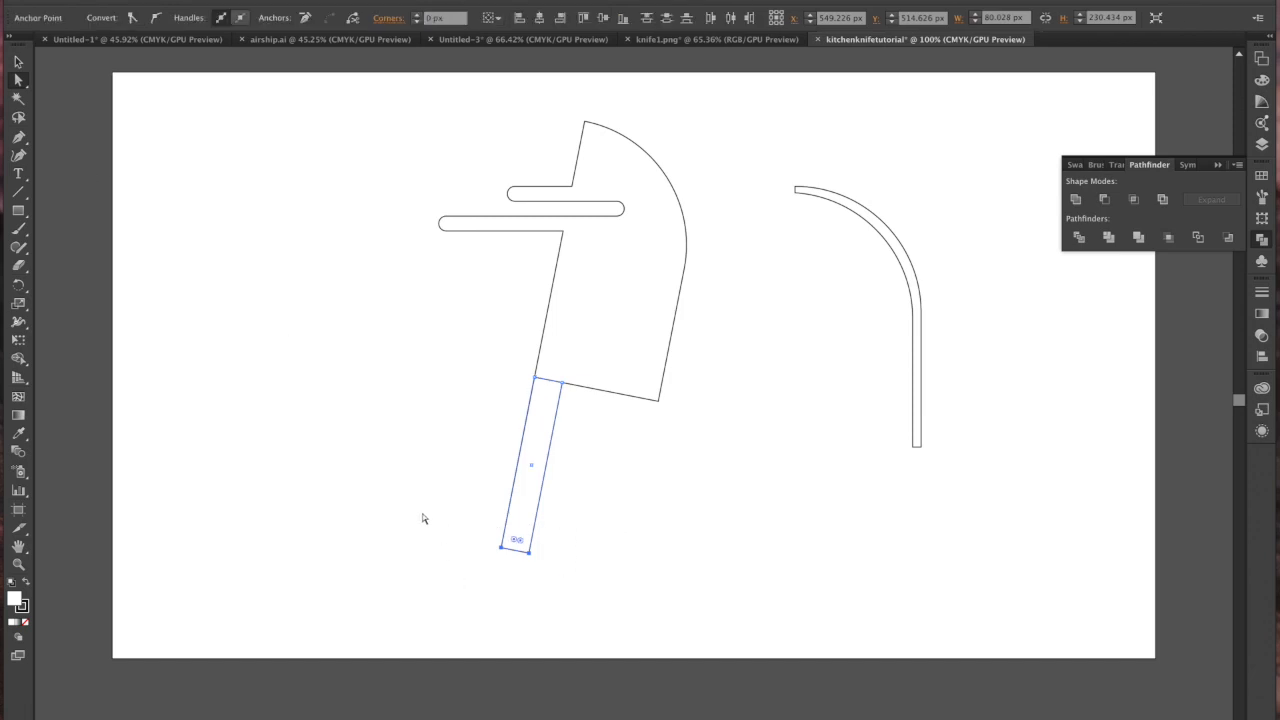
pyautogui.moveTo(522, 544); pyautogui.dragTo(523, 549)
pyautogui.click(18, 62)
pyautogui.click(322, 365)
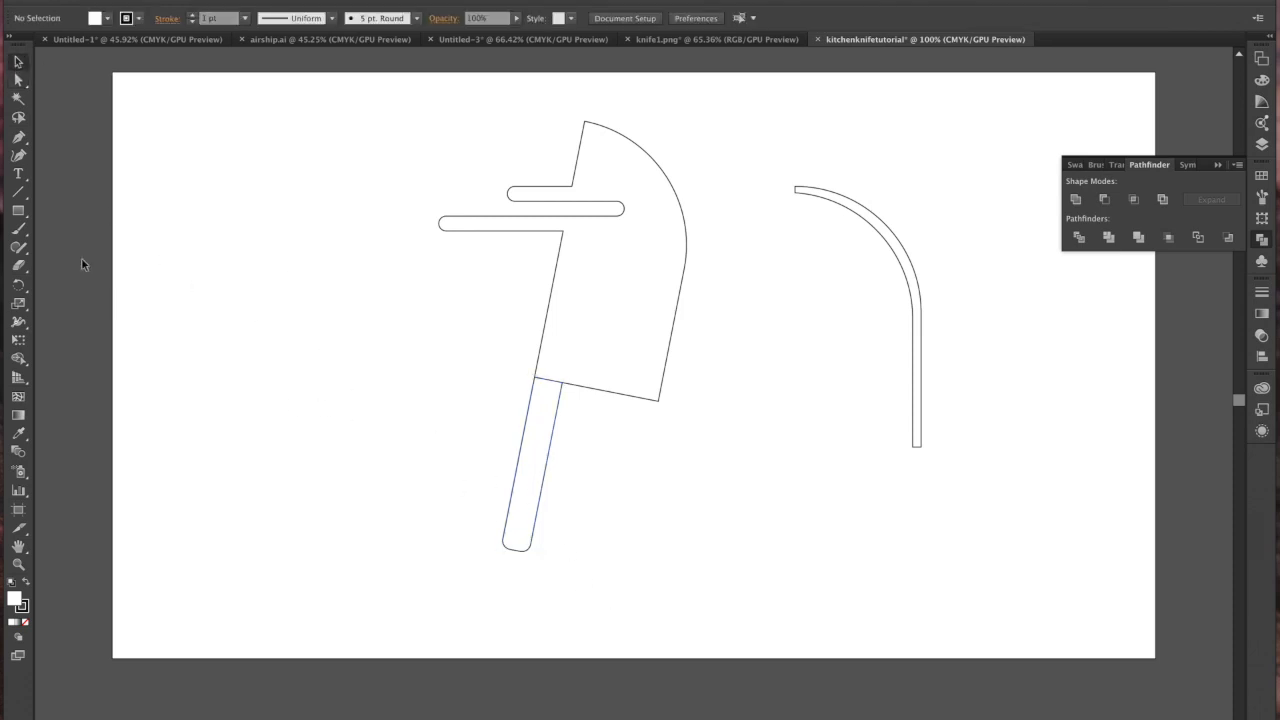
# - Draw a fully rounded horizontal bar about 115 × 9.6 px and place it across the handle's back edge
pyautogui.click(19, 212)
pyautogui.moveTo(409, 424); pyautogui.dragTo(497, 436)
pyautogui.click(18, 62)
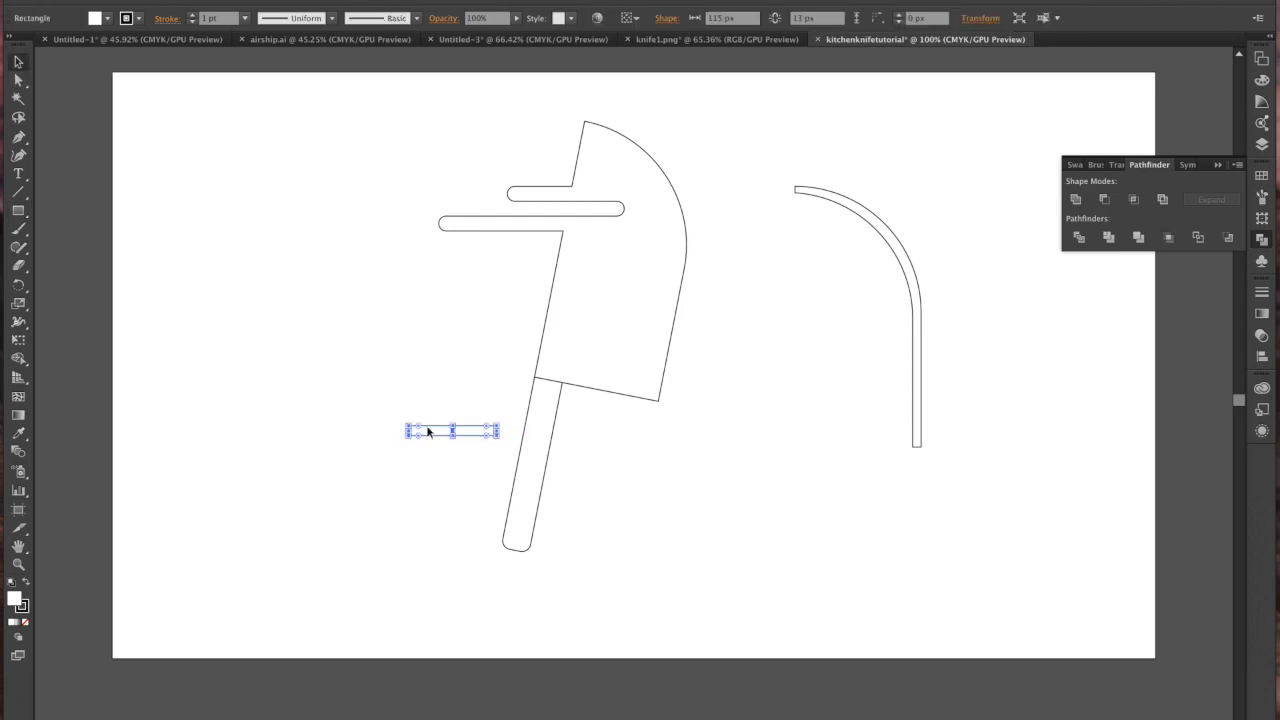
pyautogui.scroll(5, 428, 458)
pyautogui.moveTo(390, 388); pyautogui.dragTo(440, 390)
pyautogui.moveTo(555, 392); pyautogui.dragTo(638, 387)
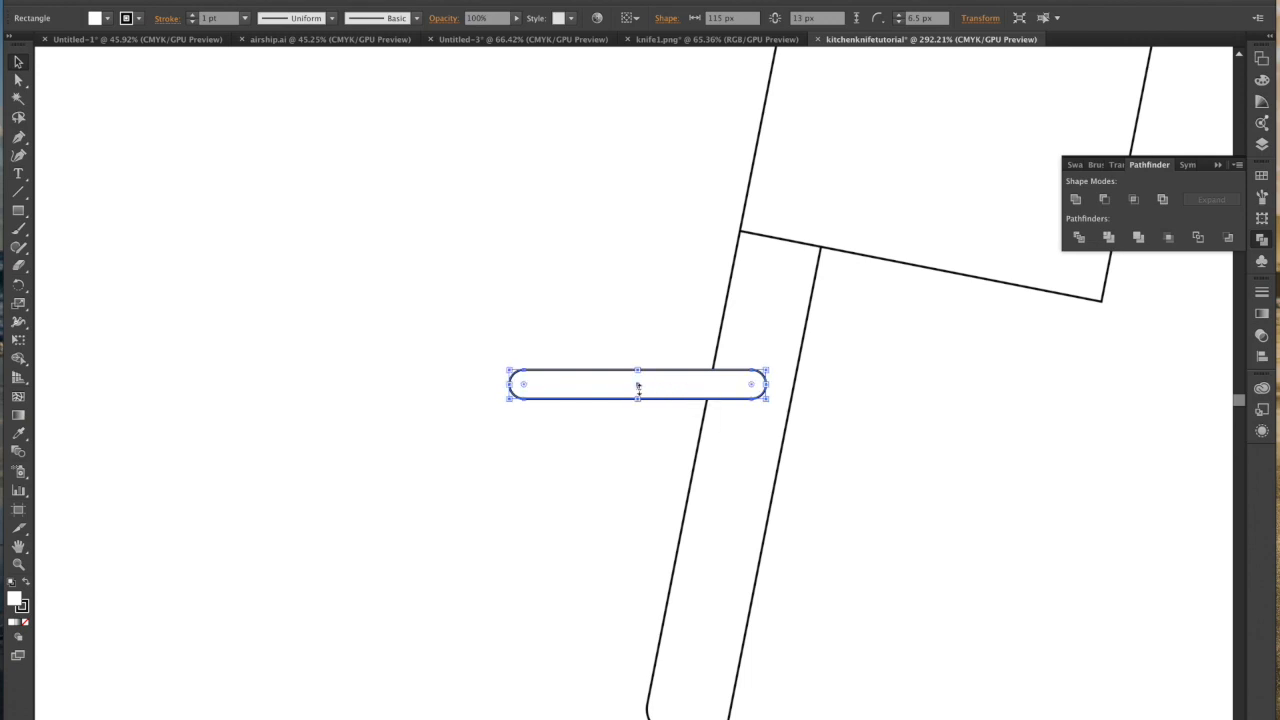
pyautogui.moveTo(520, 385); pyautogui.dragTo(441, 382)
pyautogui.moveTo(642, 401); pyautogui.dragTo(642, 391)
pyautogui.moveTo(522, 383); pyautogui.dragTo(603, 386)
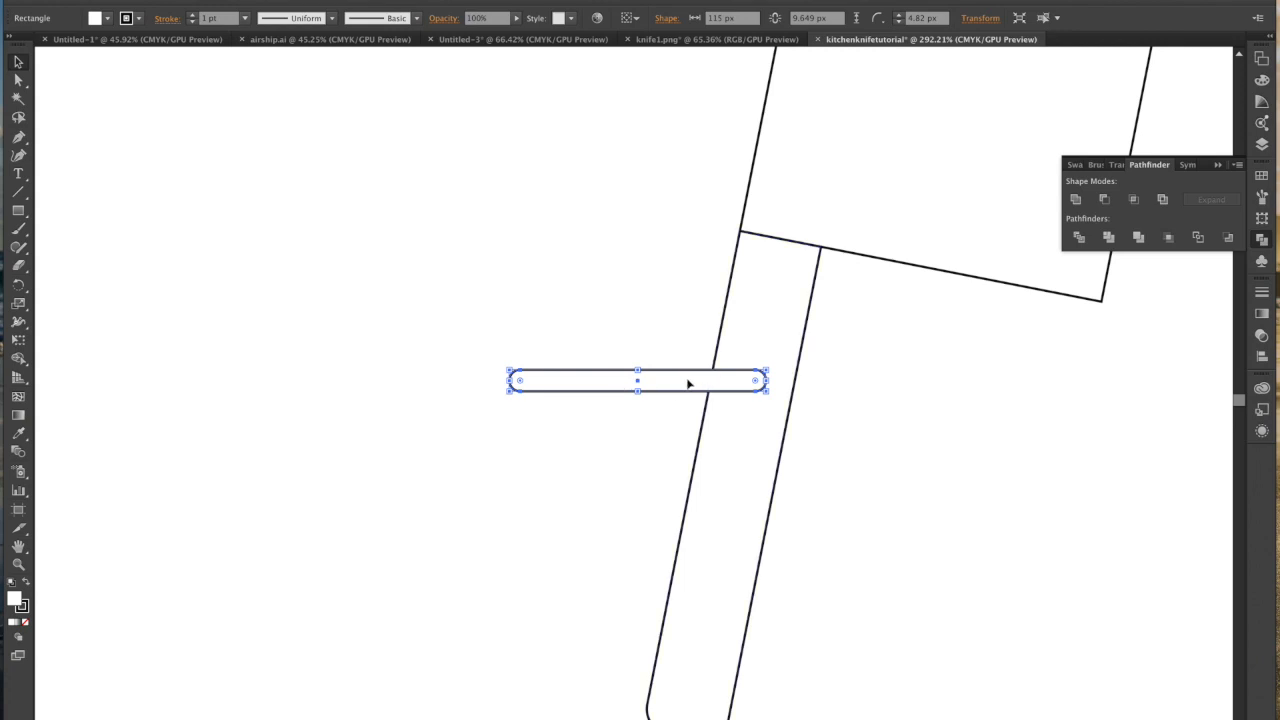
# - Duplicate the small rounded bar twice straight down to make a touching stack of three across the handle
pyautogui.moveTo(682, 388); pyautogui.dragTo(682, 413)
pyautogui.click(545, 381)
pyautogui.click(563, 412)
pyautogui.moveTo(563, 412); pyautogui.dragTo(560, 434)
# - Shorten the upper two small bars from the left by about the same amount and trim the lowest one only slightly
pyautogui.click(525, 380)
pyautogui.moveTo(504, 378); pyautogui.dragTo(626, 385)
pyautogui.hotkey('ctrl', 'z')
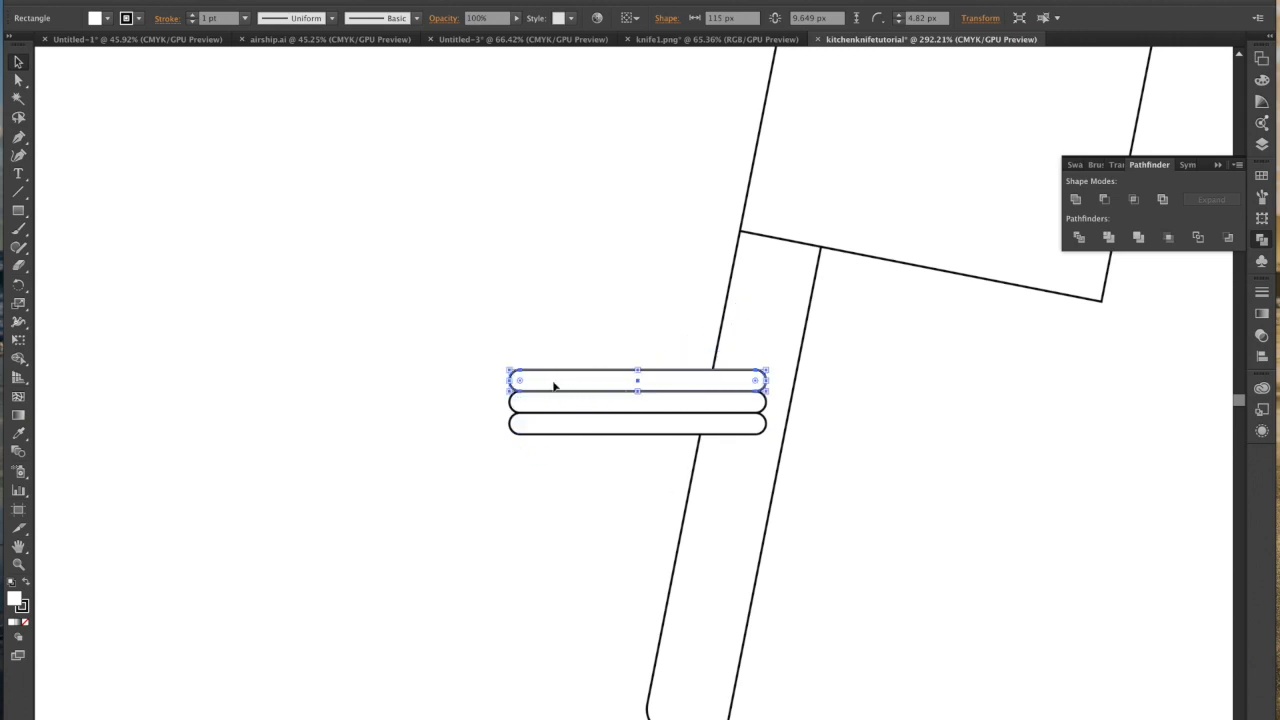
pyautogui.moveTo(515, 381); pyautogui.dragTo(614, 384)
pyautogui.click(528, 405)
pyautogui.moveTo(511, 402); pyautogui.dragTo(612, 401)
pyautogui.click(530, 432)
pyautogui.moveTo(516, 424); pyautogui.dragTo(526, 424)
pyautogui.click(585, 477)
# - Merge the handle with the upper and lowest small bars using Shape Builder, keeping the middle bar as a rounded notch
pyautogui.moveTo(593, 305); pyautogui.dragTo(743, 550)
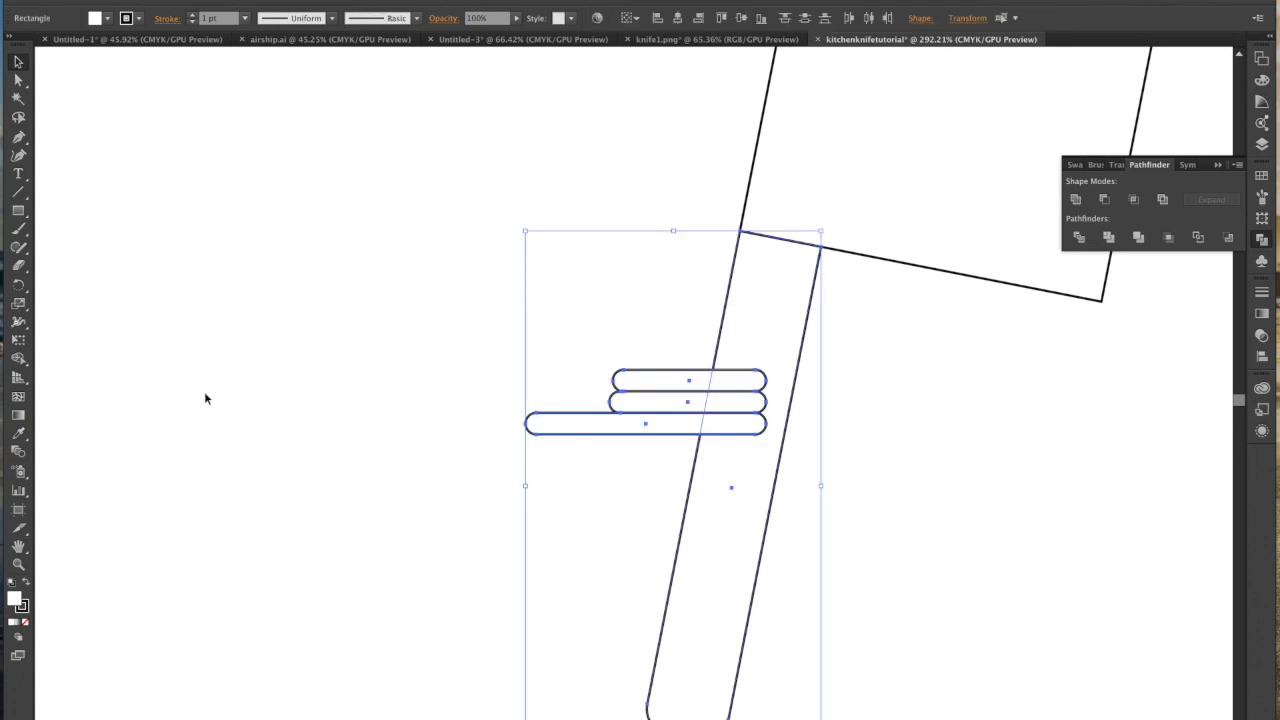
pyautogui.click(18, 358)
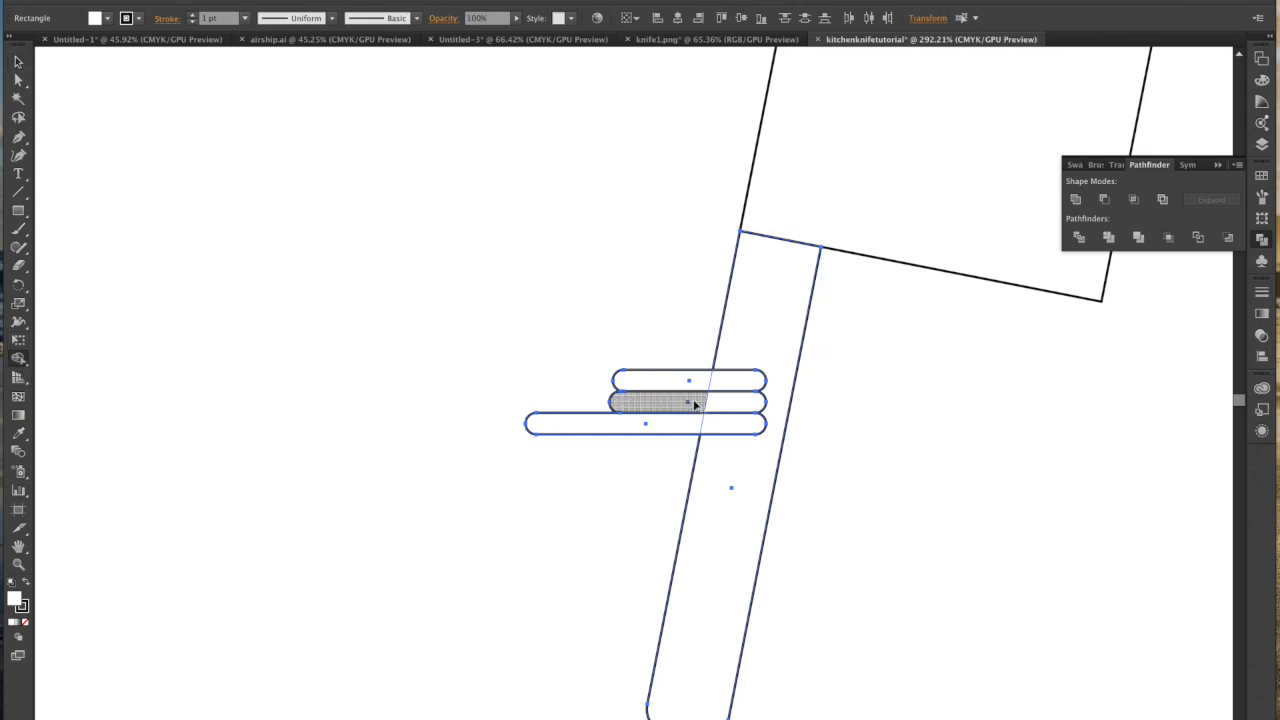
pyautogui.moveTo(735, 380); pyautogui.dragTo(772, 388)
pyautogui.moveTo(532, 424); pyautogui.dragTo(770, 432)
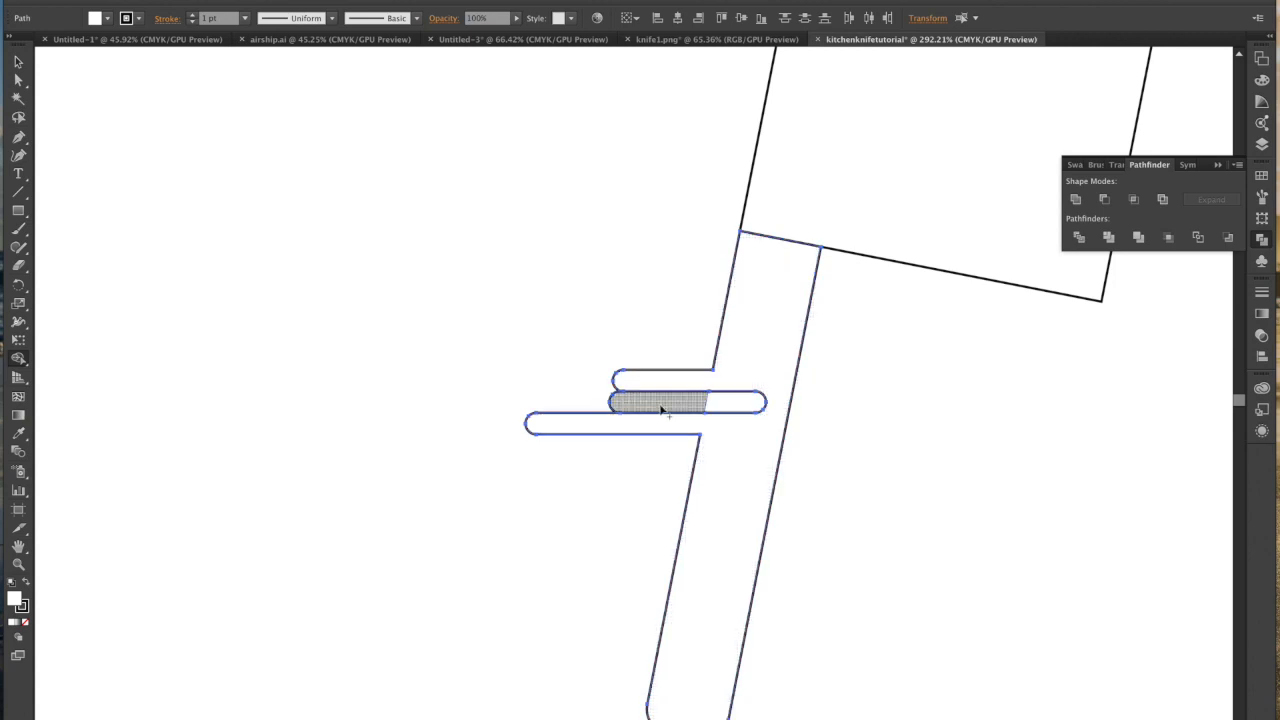
pyautogui.moveTo(704, 404); pyautogui.dragTo(730, 405)
pyautogui.click(18, 62)
pyautogui.click(234, 231)
# - Tilt the separate edge strip to match the blade and move it onto the blade's curved cutting edge
pyautogui.scroll(-5, 245, 262)
pyautogui.scroll(-6, 245, 262)
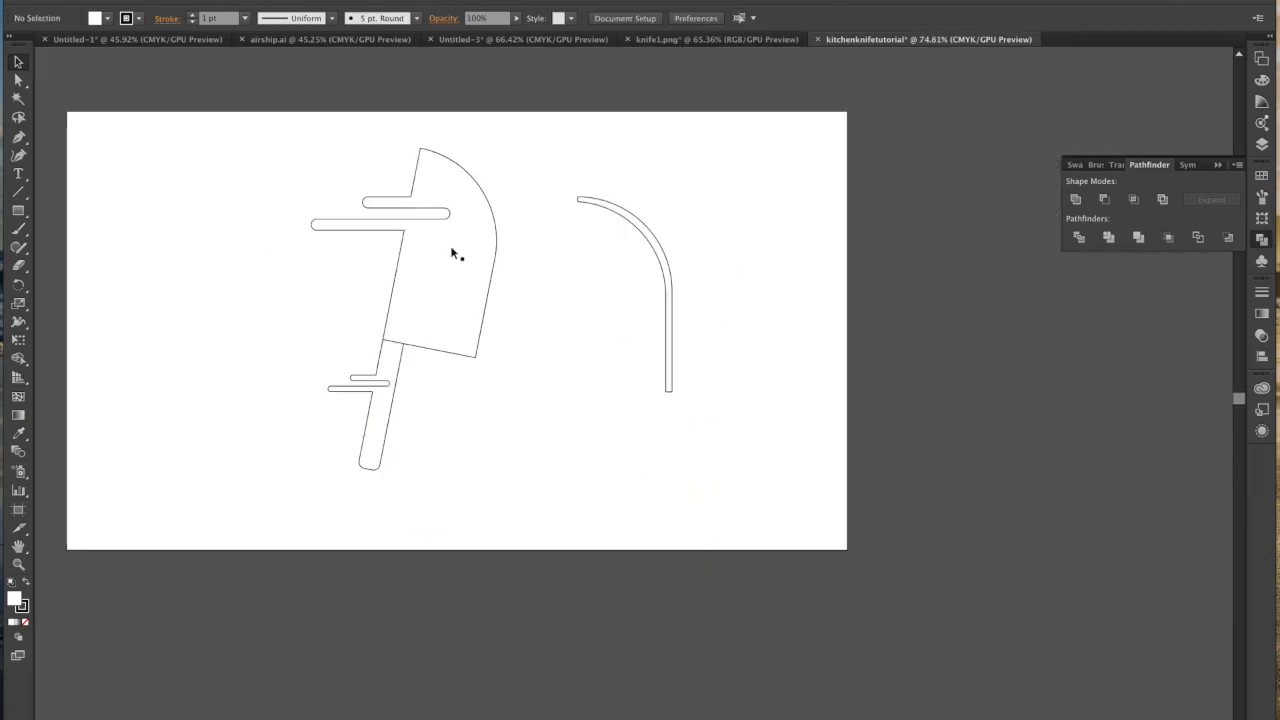
pyautogui.click(674, 298)
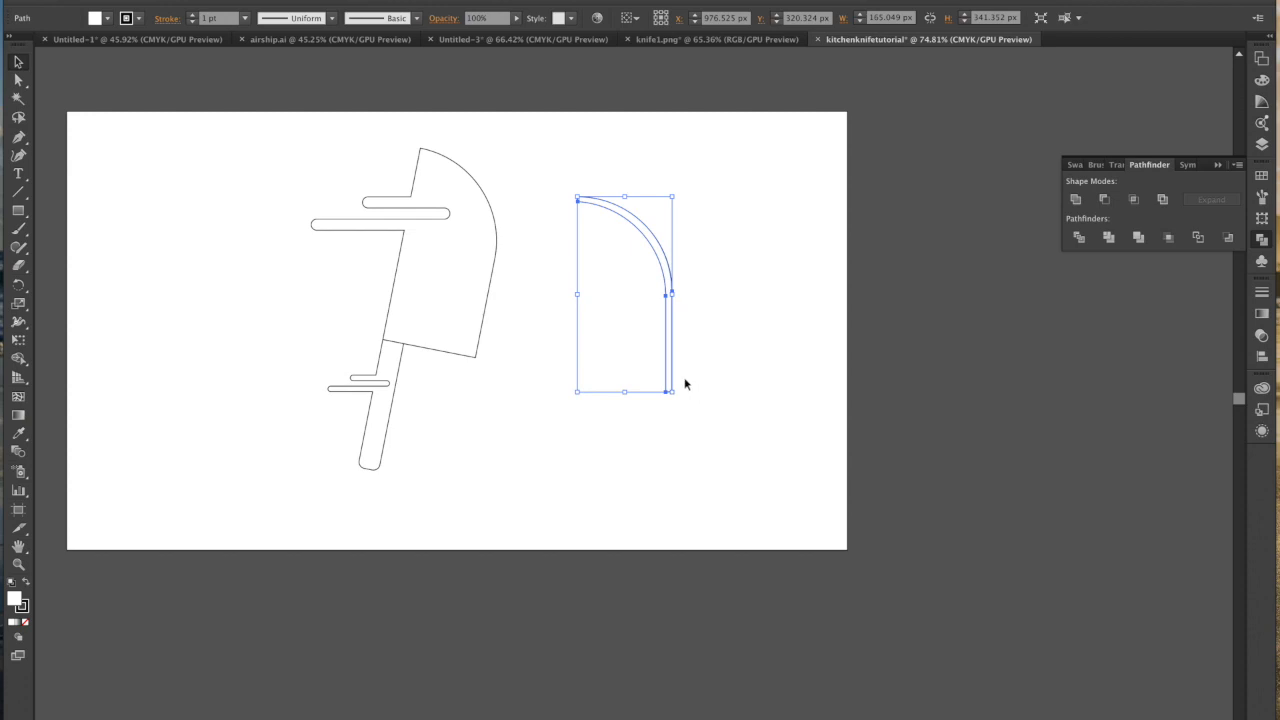
pyautogui.moveTo(679, 396); pyautogui.dragTo(473, 343)
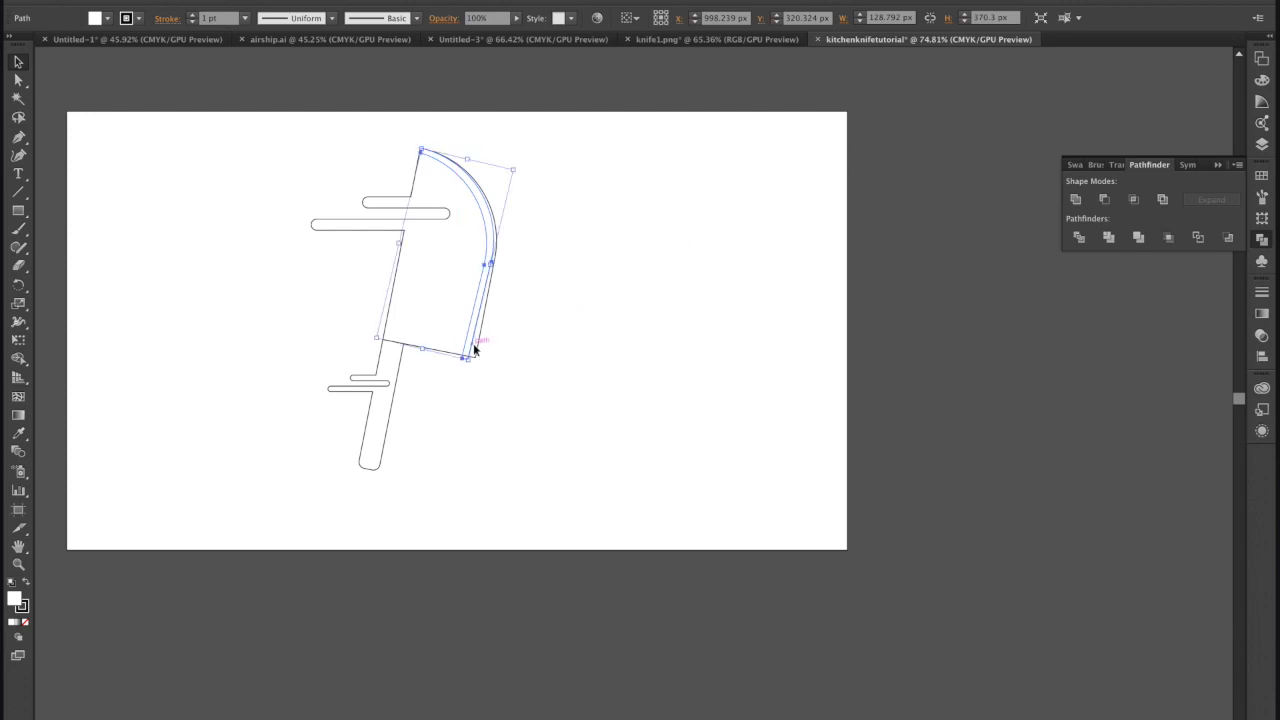
pyautogui.scroll(6, 473, 343)
pyautogui.scroll(-4, 473, 343)
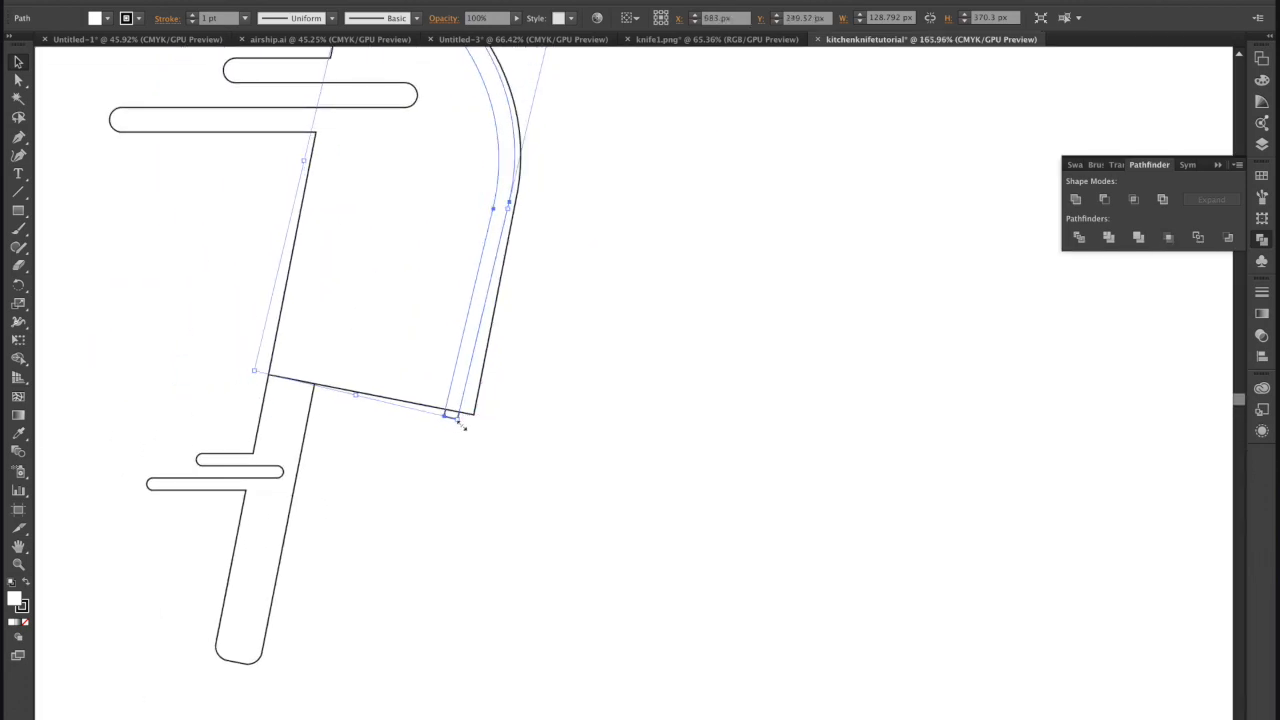
pyautogui.moveTo(463, 421); pyautogui.dragTo(486, 423)
pyautogui.scroll(5, 486, 423)
pyautogui.moveTo(476, 345); pyautogui.dragTo(480, 360)
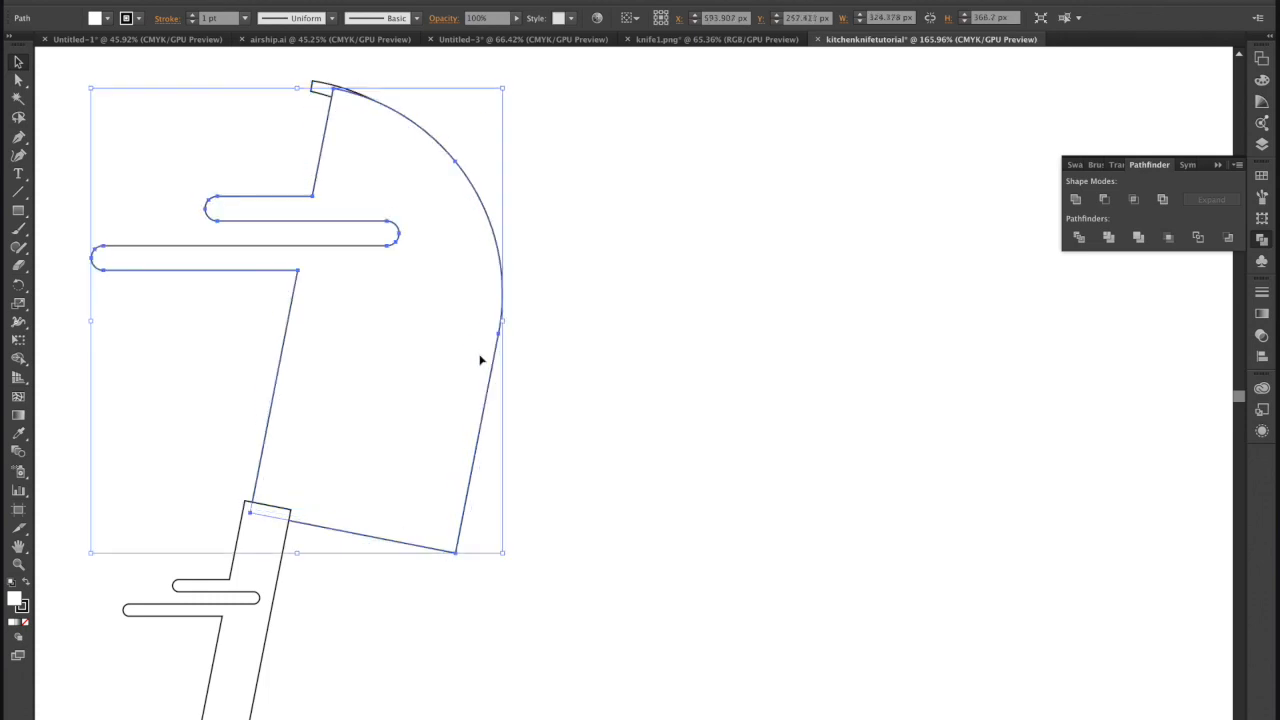
pyautogui.press('super+z')
# - Bring the edge strip to the front, above the blade
pyautogui.click(313, 83)
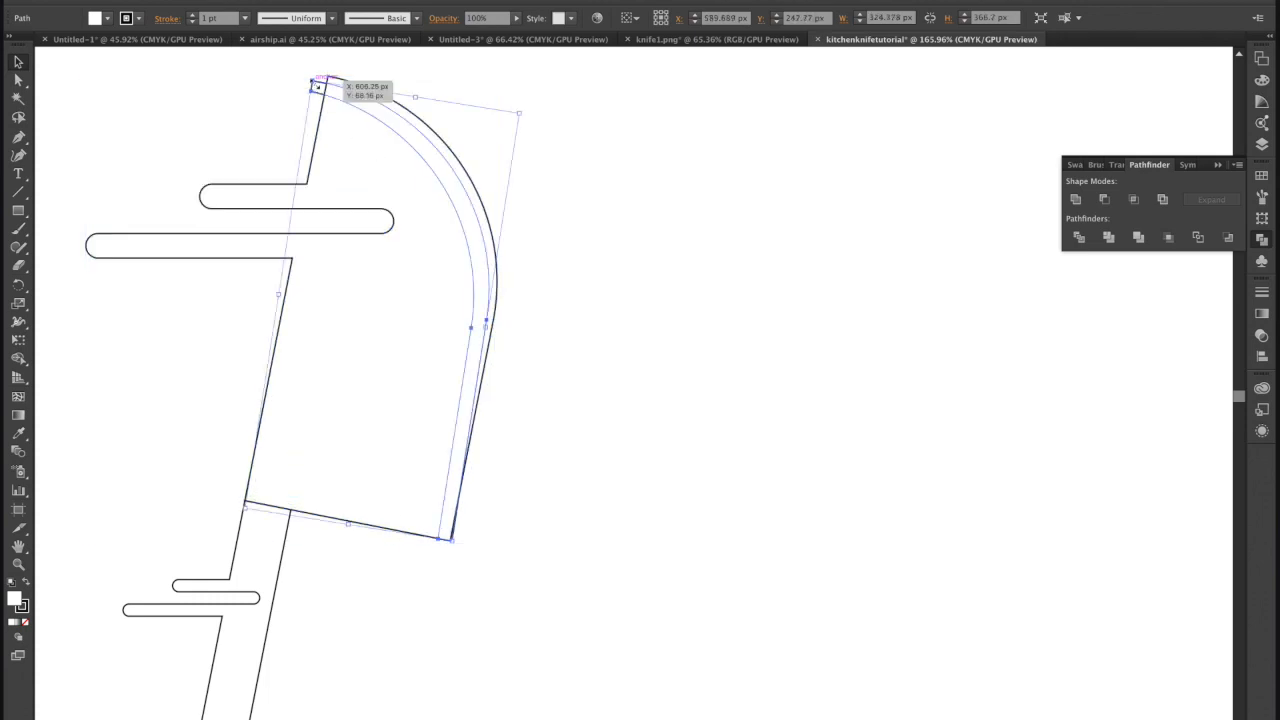
pyautogui.rightClick(315, 89)
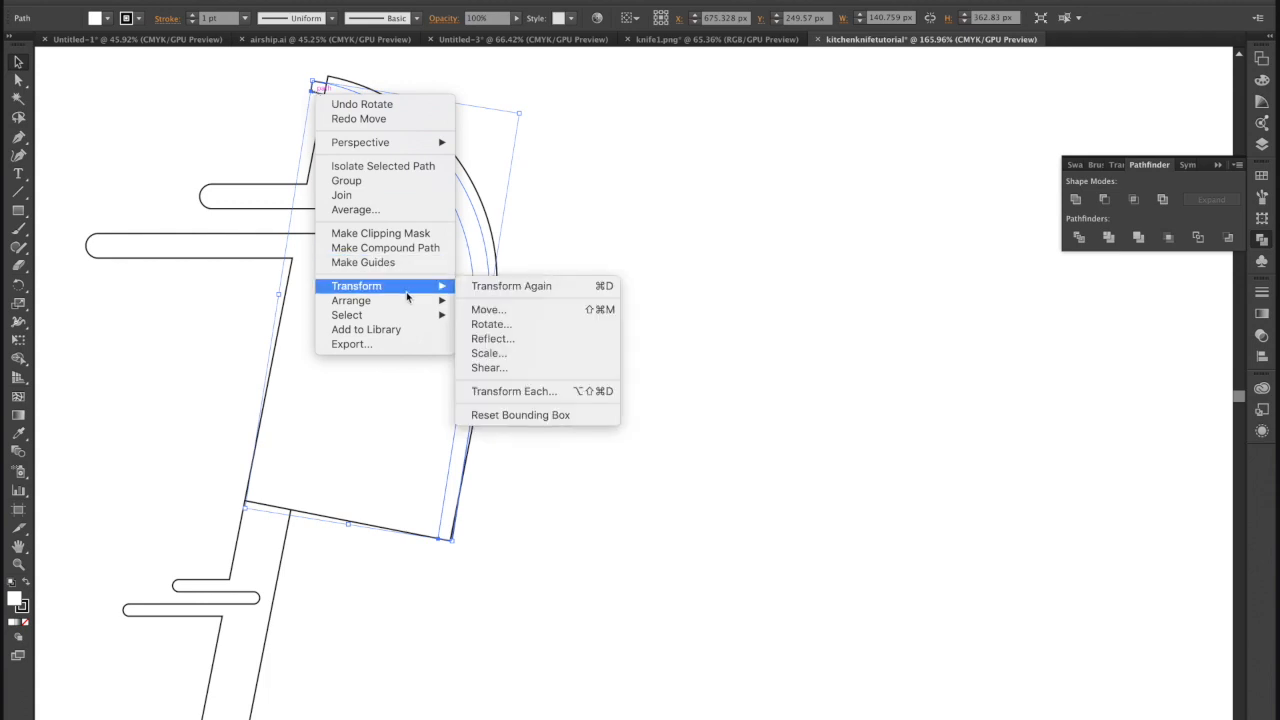
pyautogui.moveTo(414, 303)
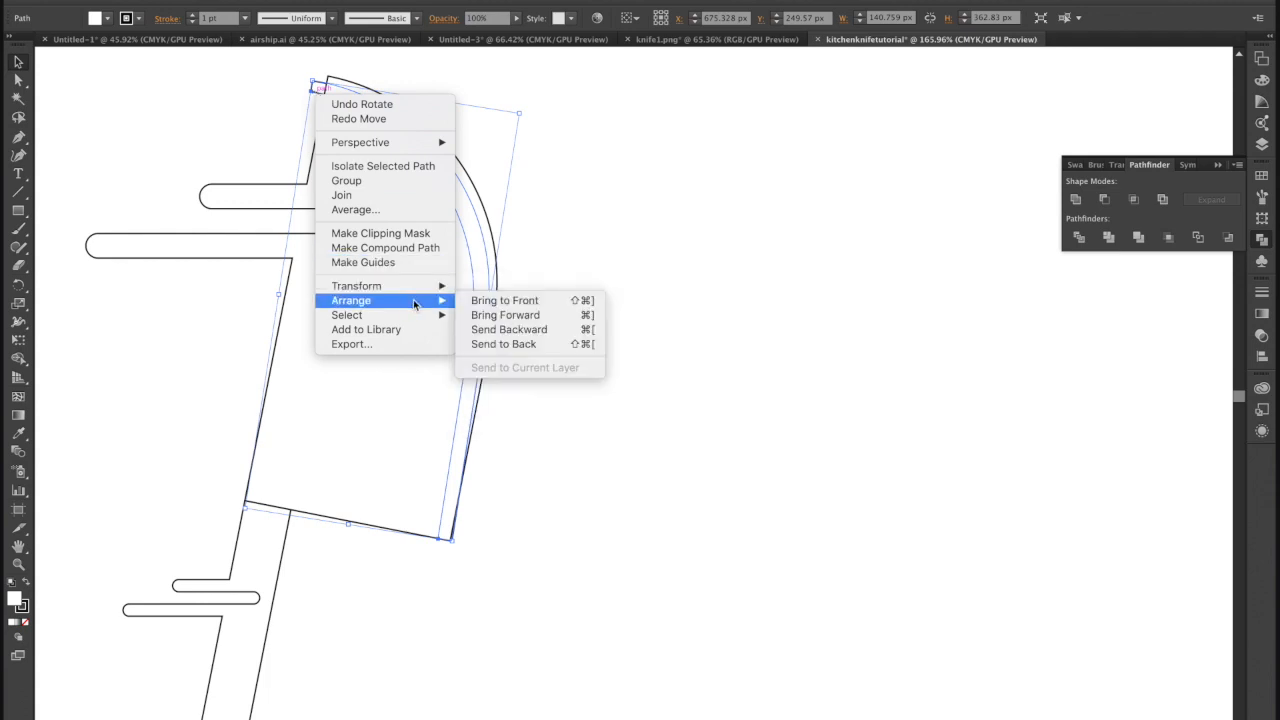
pyautogui.click(516, 301)
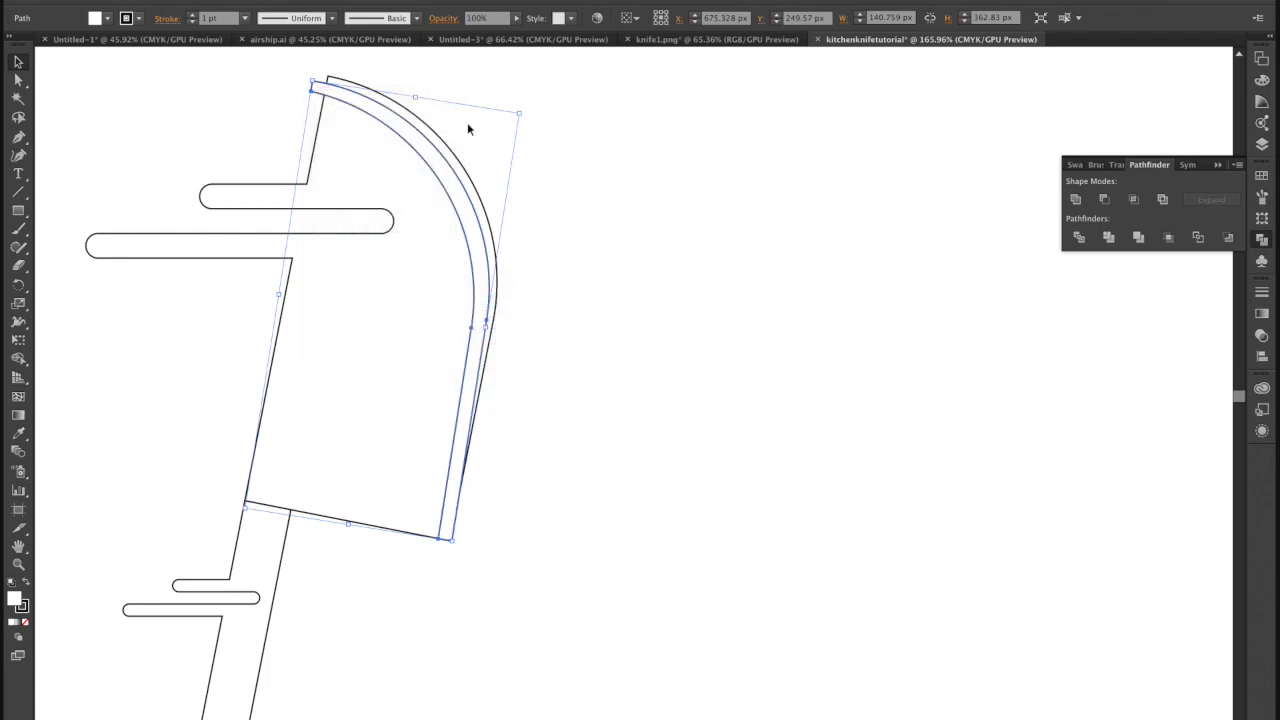
# - Fine-tune the edge strip's position and rotation so its outer contour follows the blade's cutting edge from tip to base
pyautogui.moveTo(449, 180); pyautogui.dragTo(463, 182)
pyautogui.moveTo(539, 109); pyautogui.dragTo(543, 117)
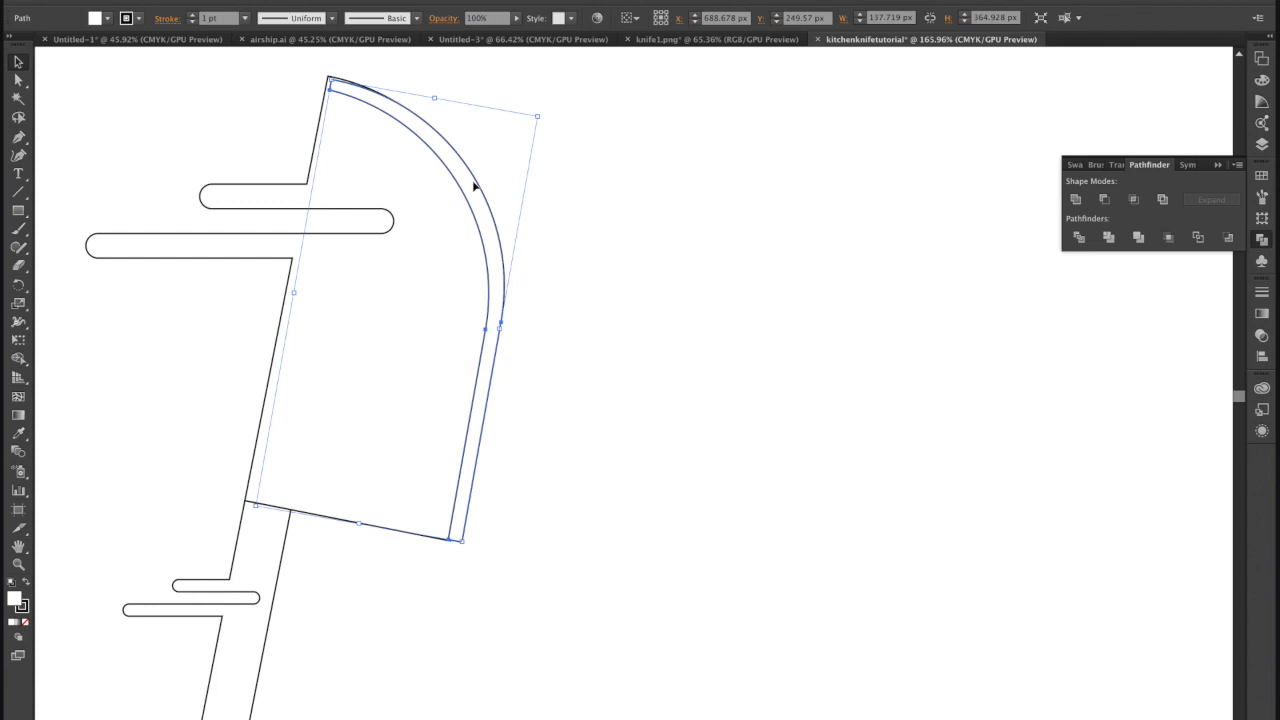
pyautogui.moveTo(469, 186); pyautogui.dragTo(470, 185)
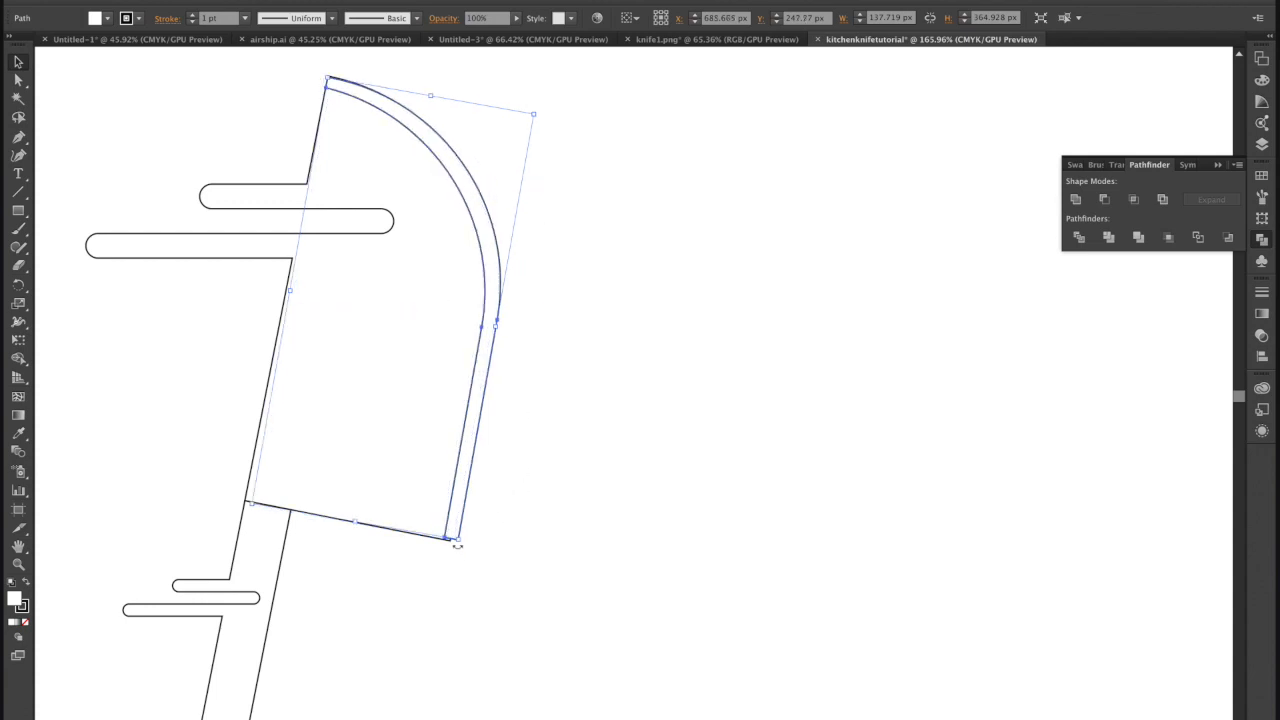
pyautogui.moveTo(453, 538); pyautogui.dragTo(447, 540)
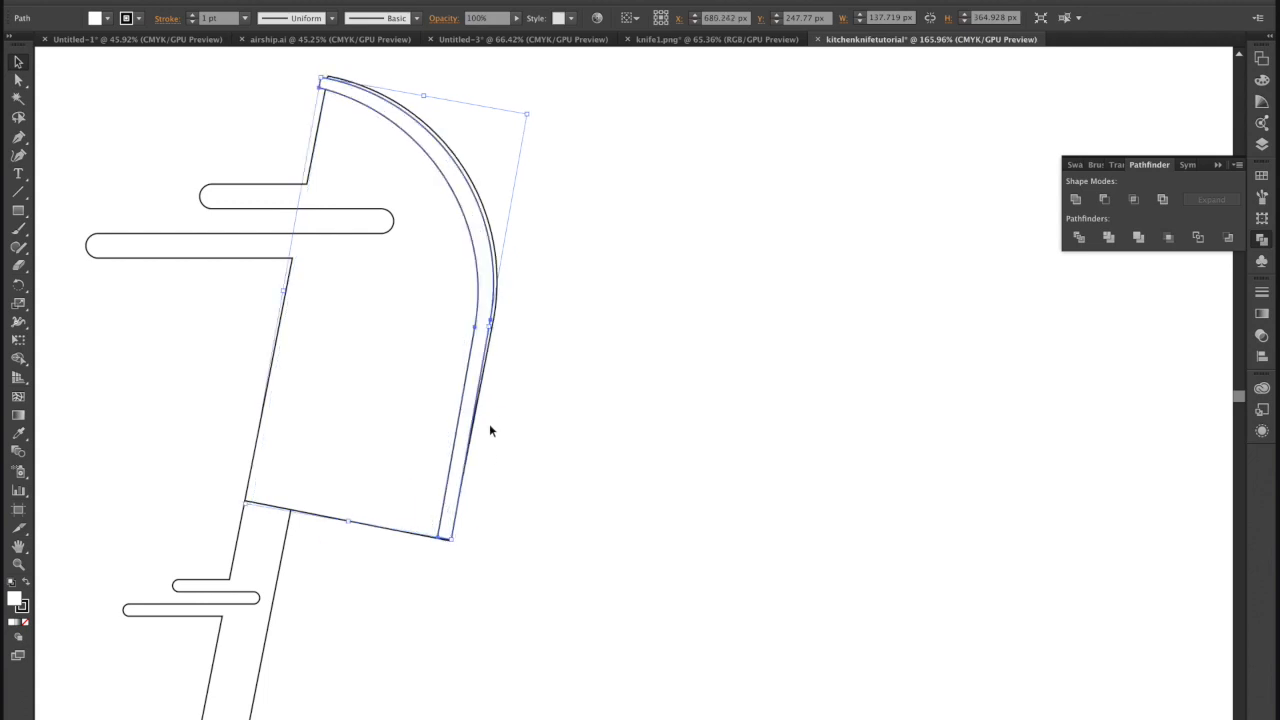
pyautogui.moveTo(530, 109); pyautogui.dragTo(539, 118)
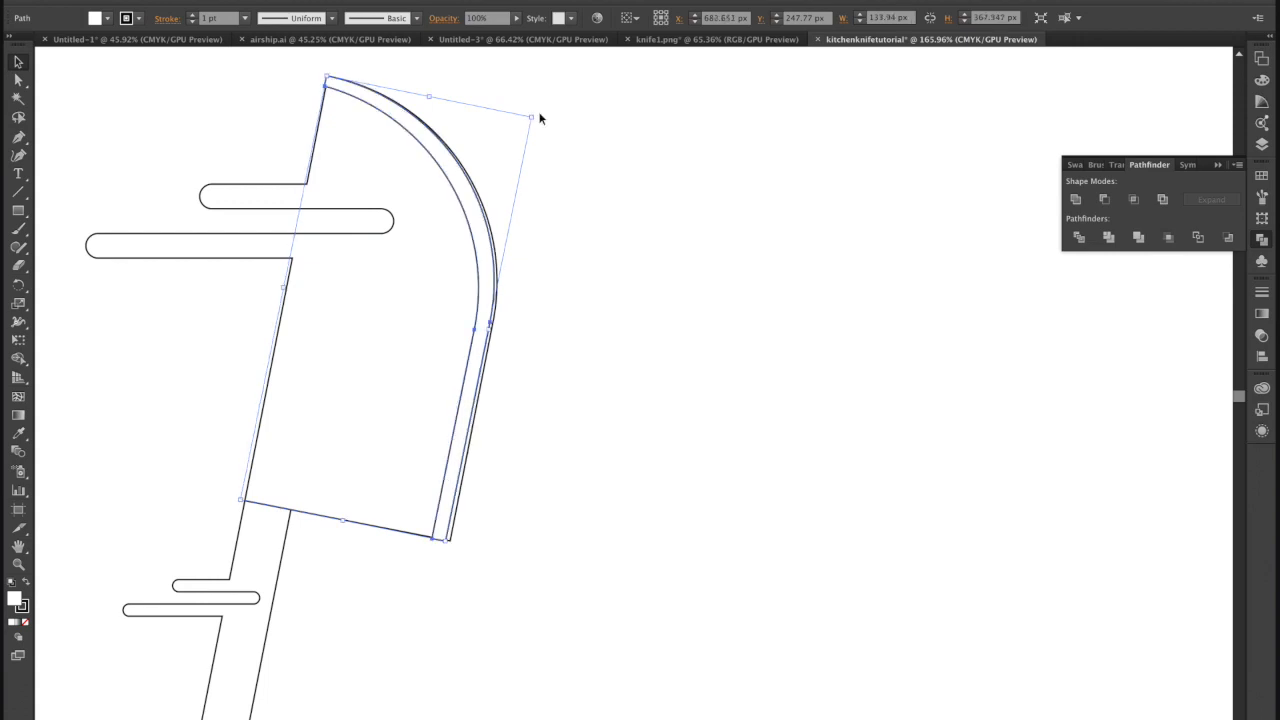
pyautogui.moveTo(482, 320); pyautogui.dragTo(499, 321)
pyautogui.click(566, 337)
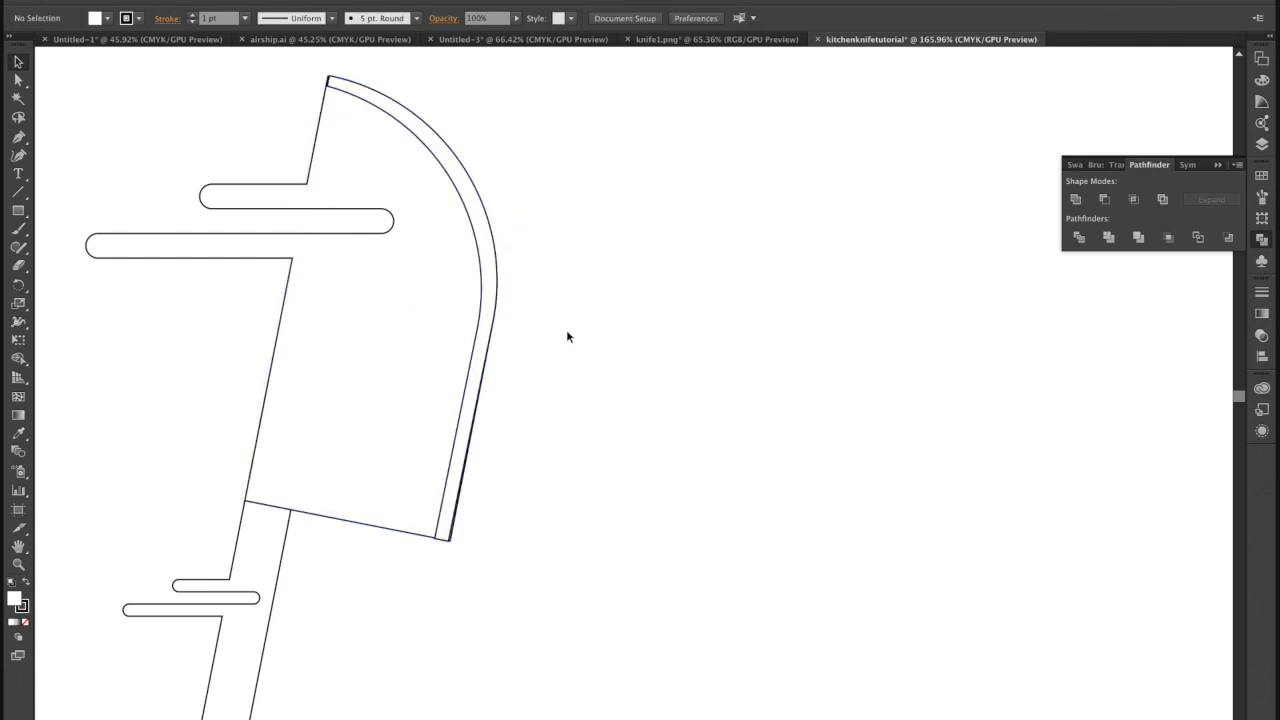
# - Draw a small circle on the canvas beside the free end of the blade's longest speed line
pyautogui.hotkey('ctrl', '0')
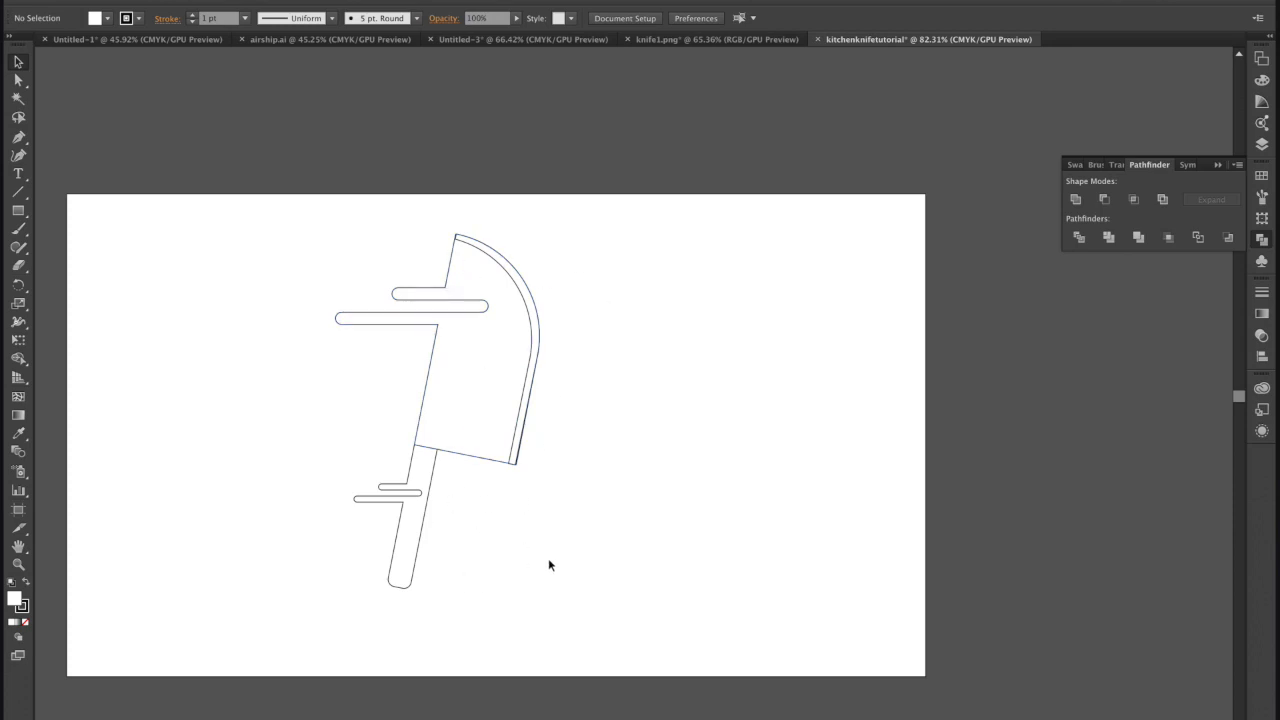
pyautogui.scroll(-2, 548, 565)
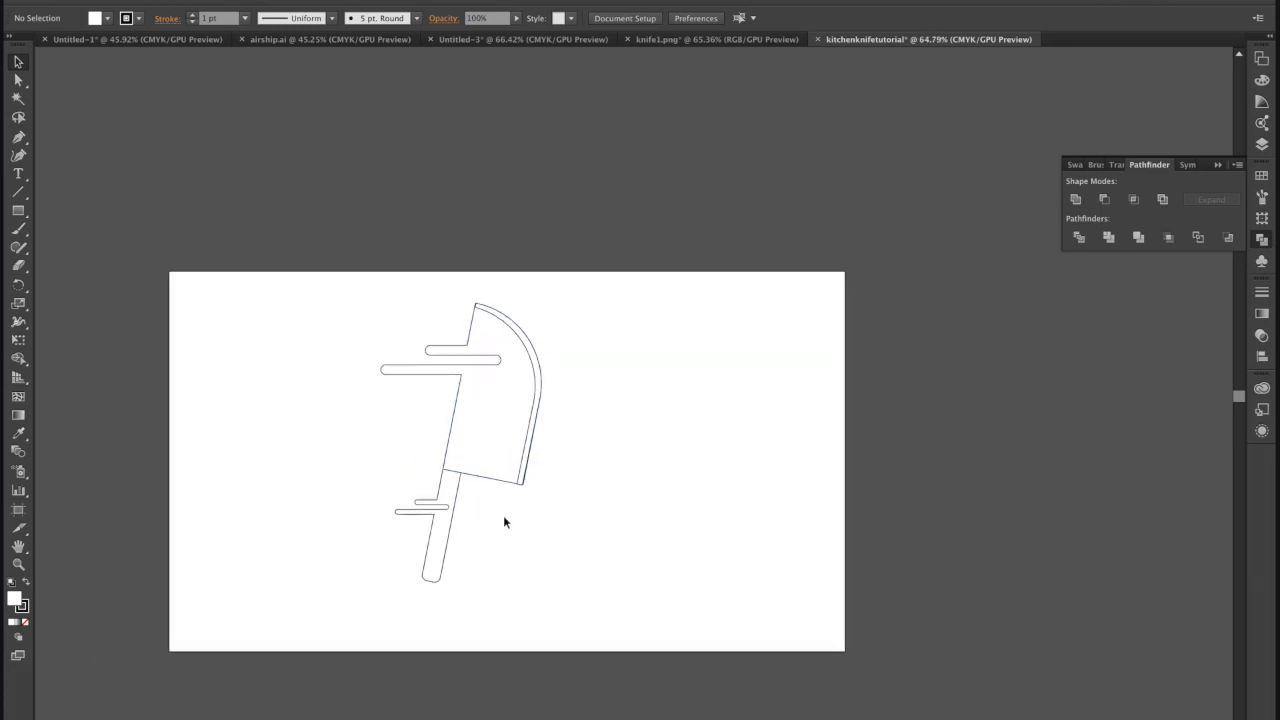
pyautogui.scroll(3, 508, 521)
pyautogui.hscroll(-6, 421, 489)
pyautogui.scroll(1, 421, 489)
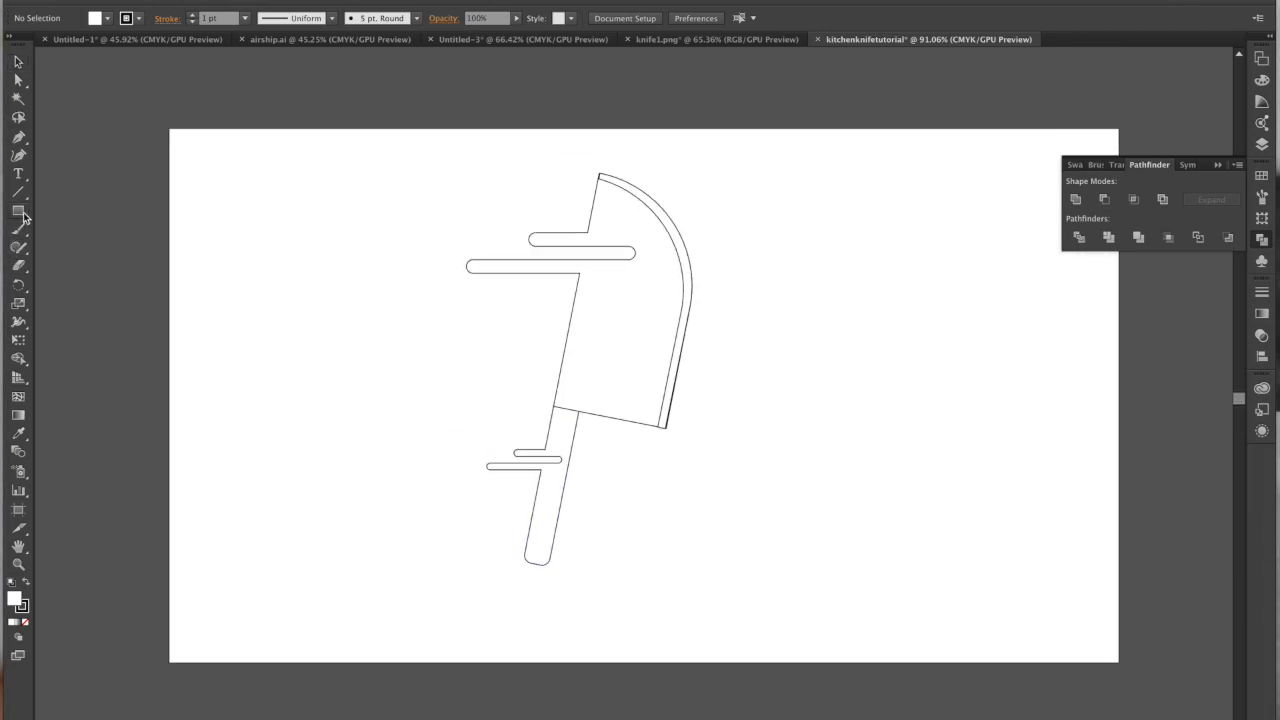
pyautogui.moveTo(24, 213); pyautogui.dragTo(101, 244)
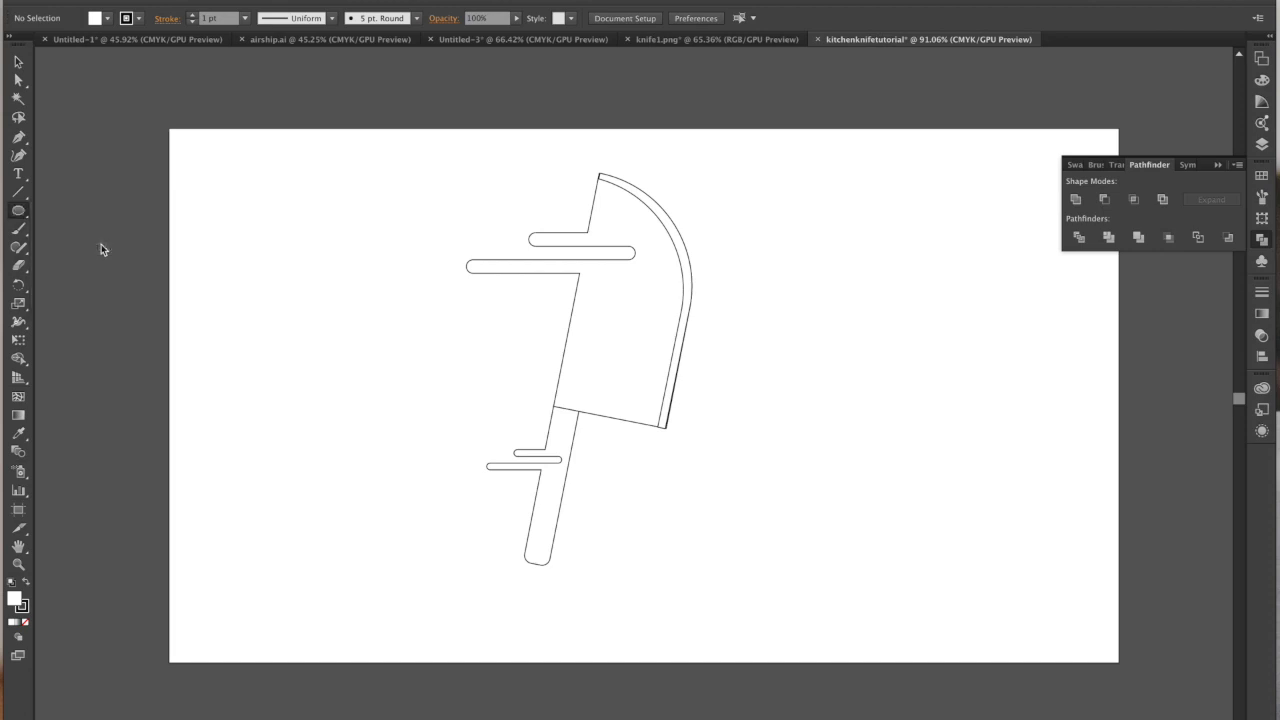
pyautogui.click(503, 336)
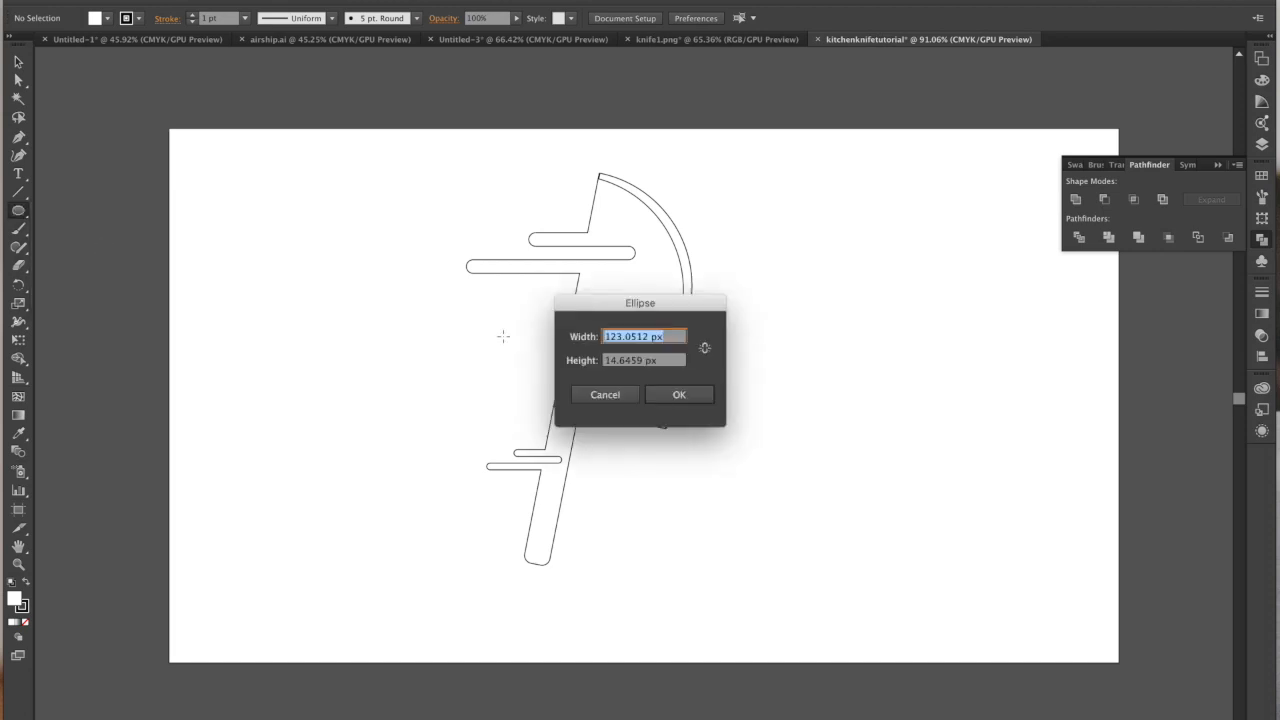
pyautogui.click(650, 396)
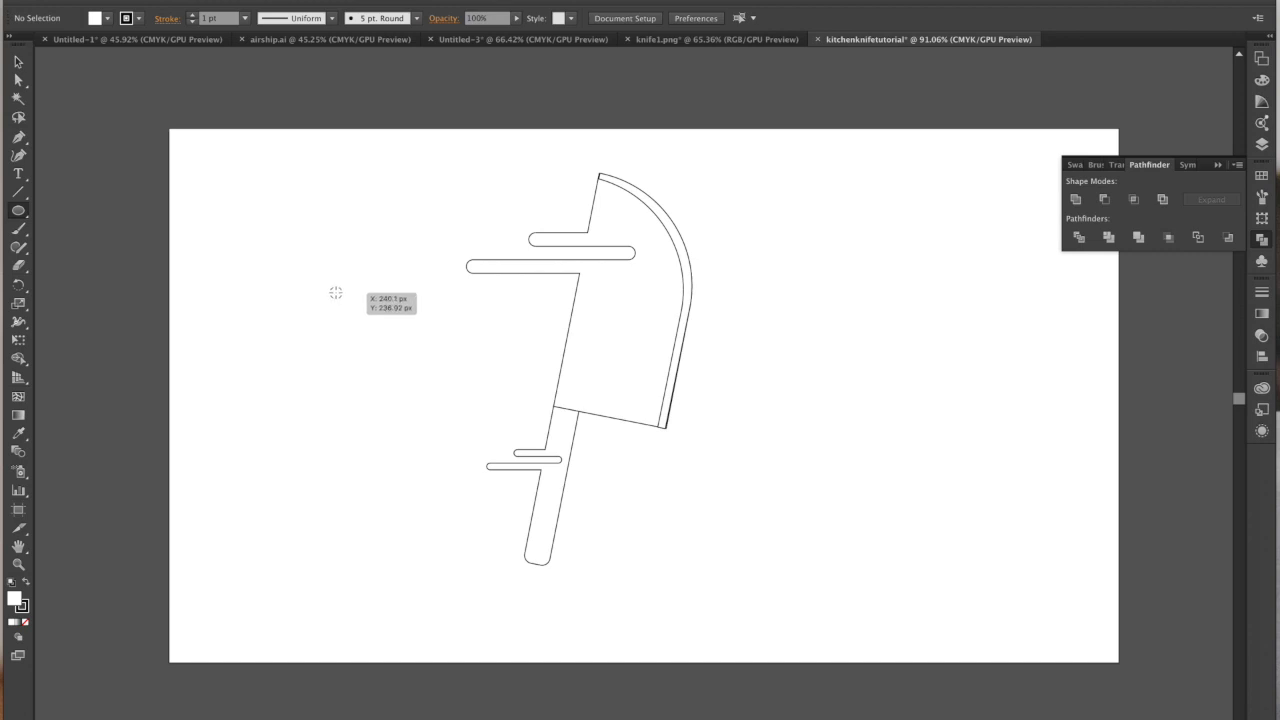
pyautogui.moveTo(373, 242); pyautogui.dragTo(403, 271)
pyautogui.click(18, 62)
pyautogui.moveTo(397, 266)
pyautogui.mouseDown()
pyautogui.moveTo(425, 276)
pyautogui.moveTo(410, 274)
pyautogui.mouseUp()
# - Copy the circle beside the handle's longest speed line and scale the copy down to about 18 px
pyautogui.moveTo(410, 277); pyautogui.dragTo(514, 509)
pyautogui.scroll(3, 423, 449)
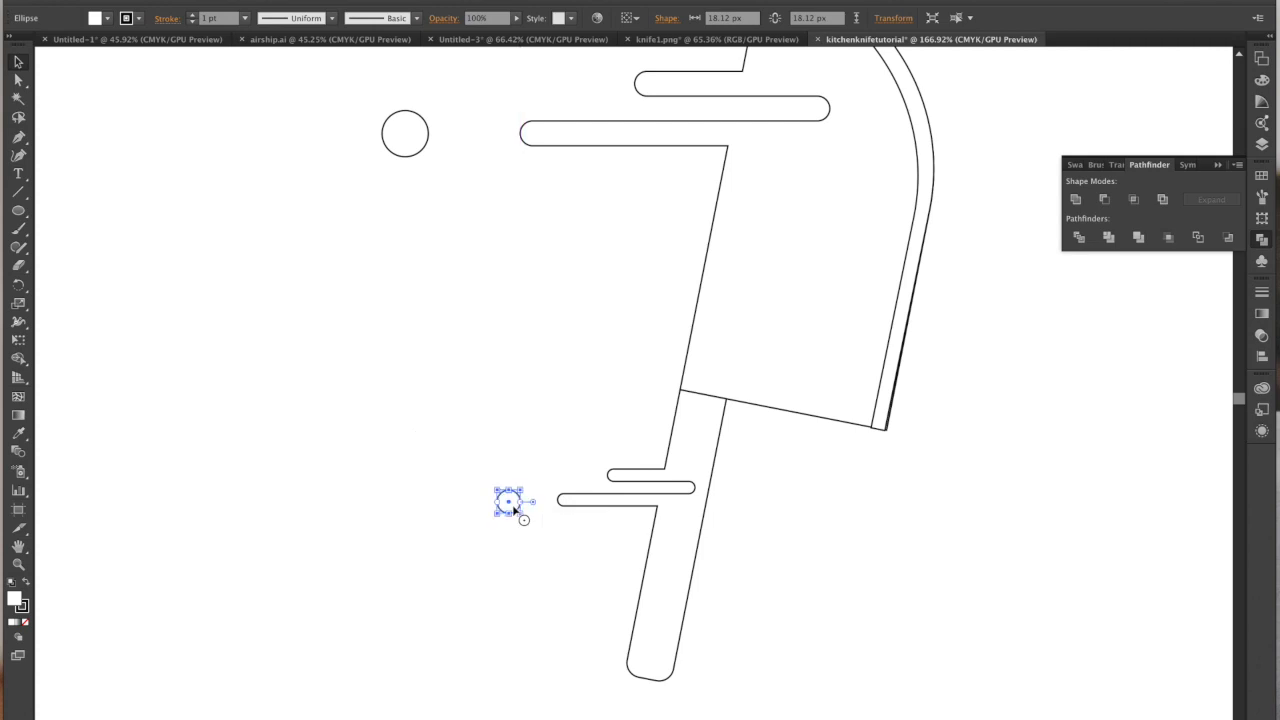
pyautogui.click(575, 643)
pyautogui.scroll(-5, 576, 643)
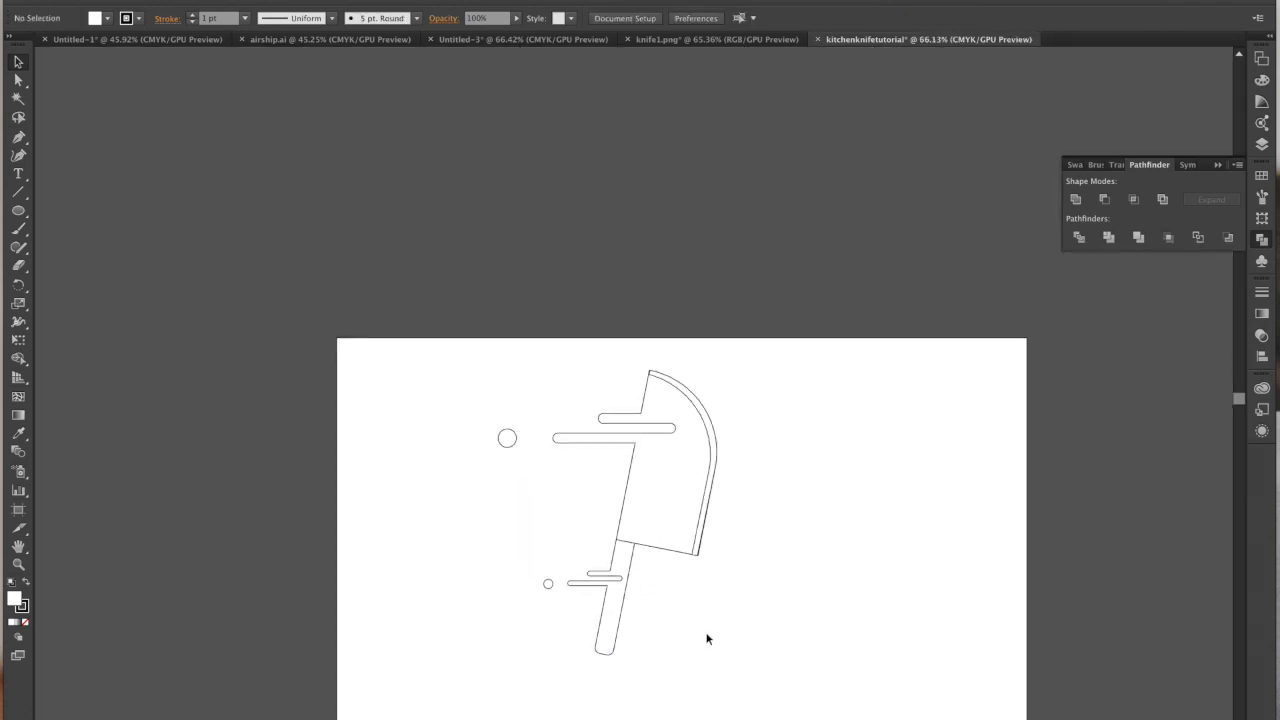
pyautogui.scroll(-5, 769, 564)
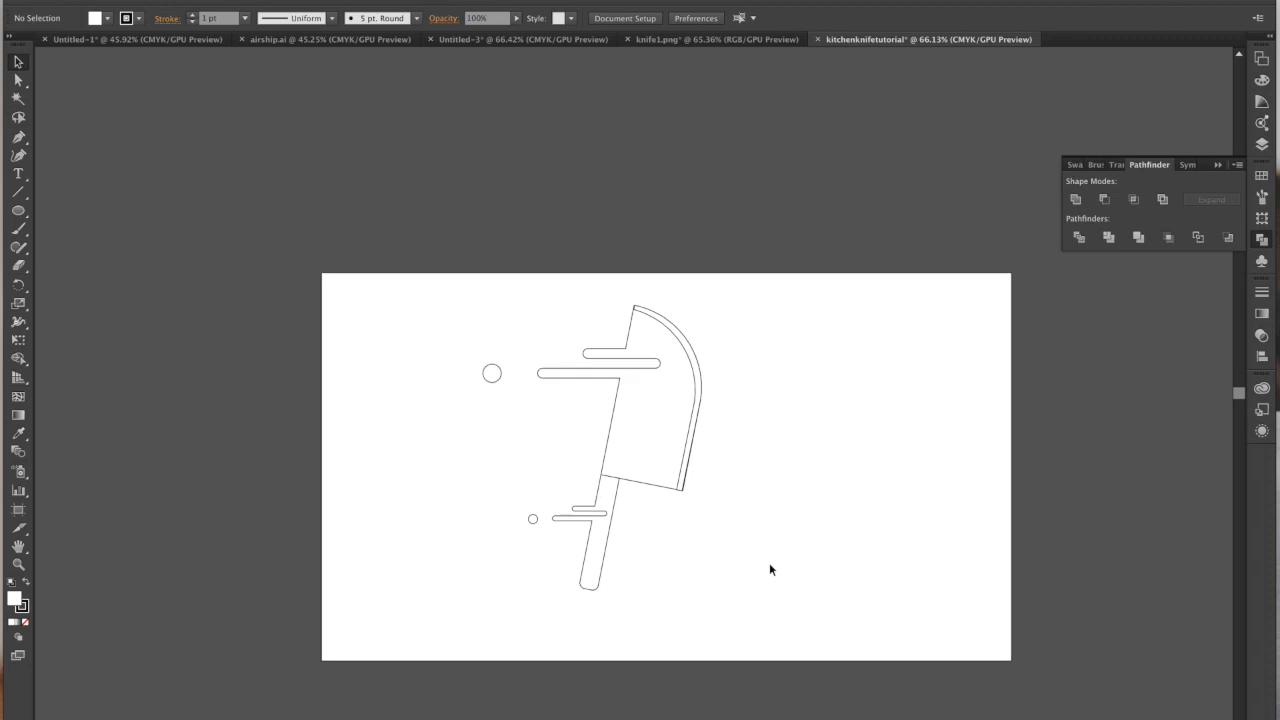
pyautogui.scroll(-1, 769, 569)
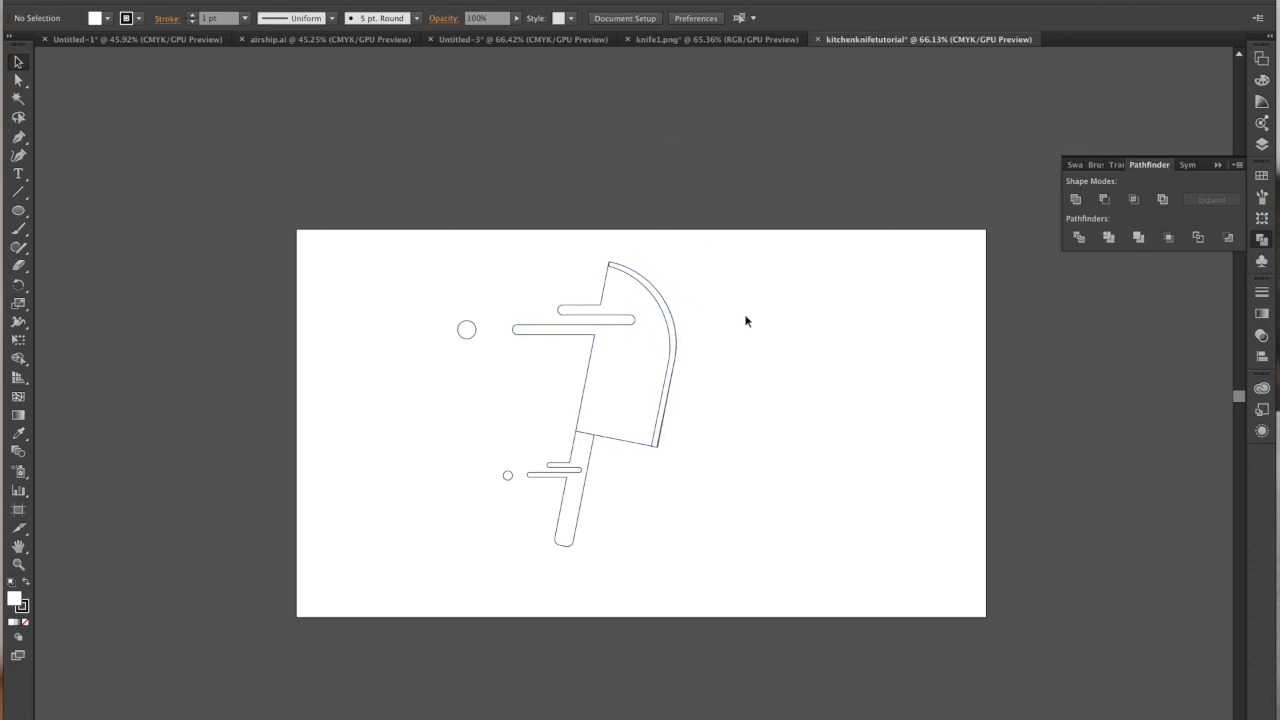
# - Fill the blade shape with the dark grey swatch, 70% black
pyautogui.click(640, 391)
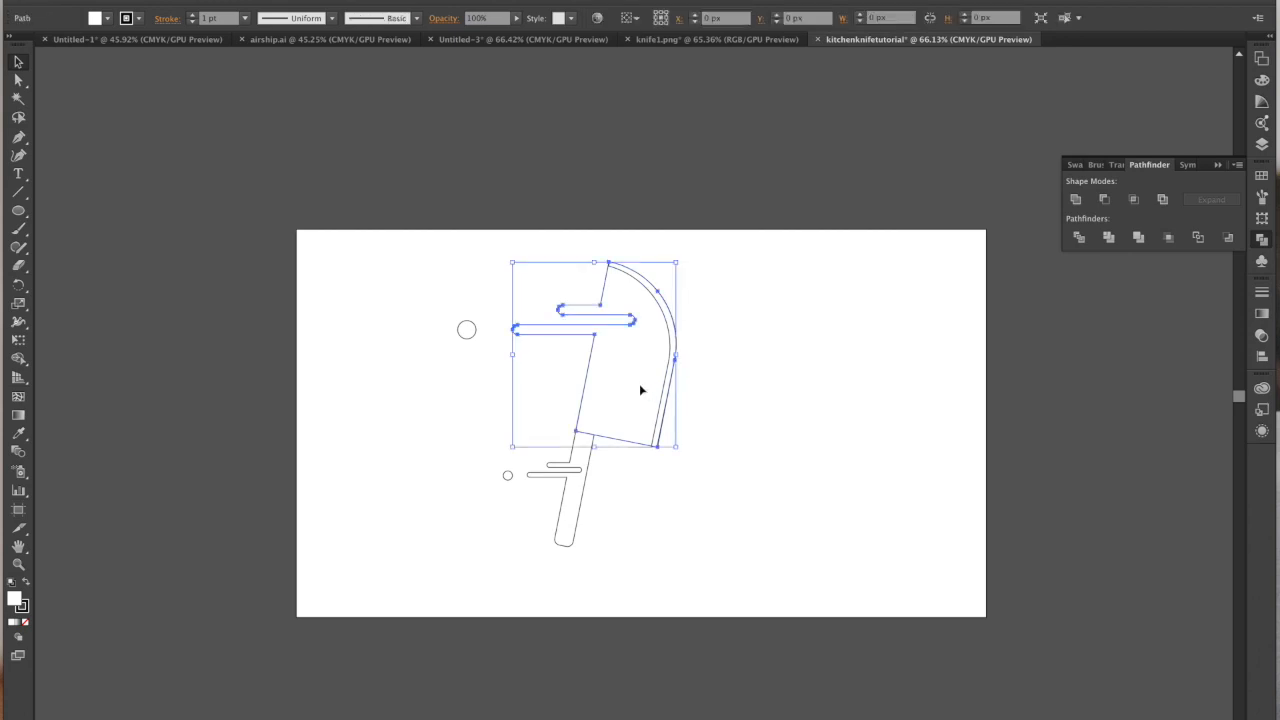
pyautogui.click(466, 448)
pyautogui.click(636, 422)
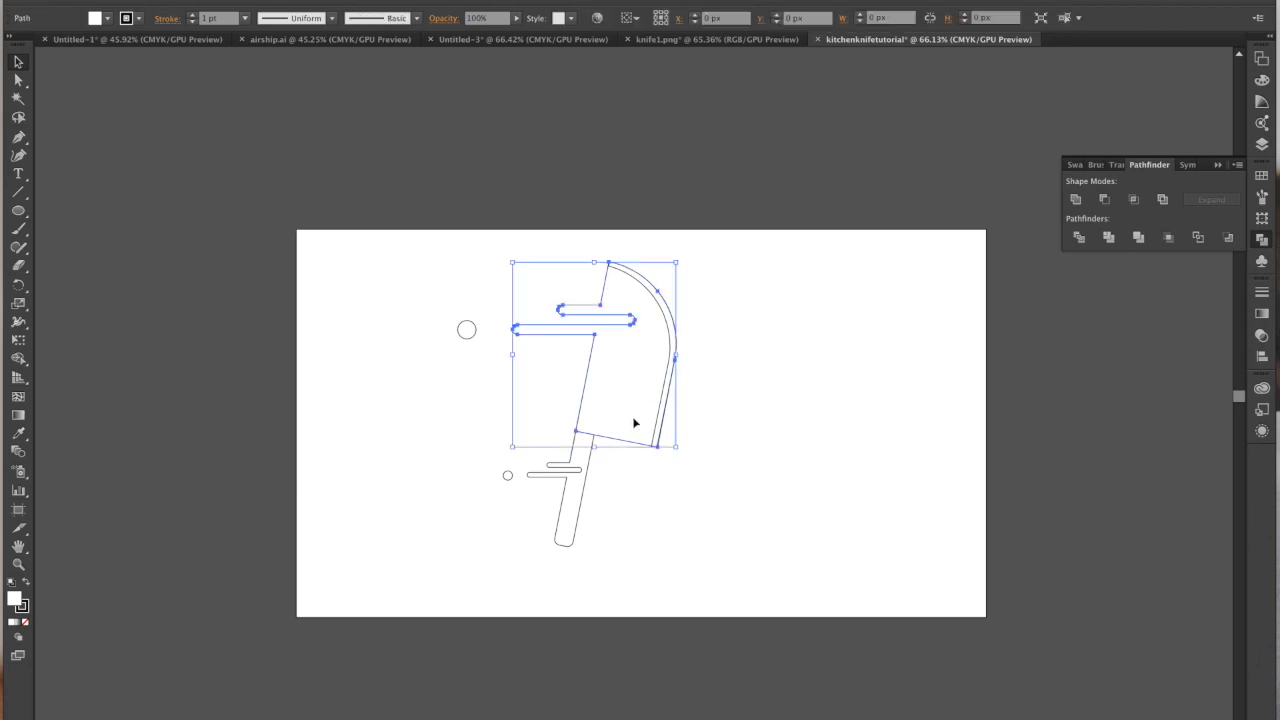
pyautogui.doubleClick(14, 600)
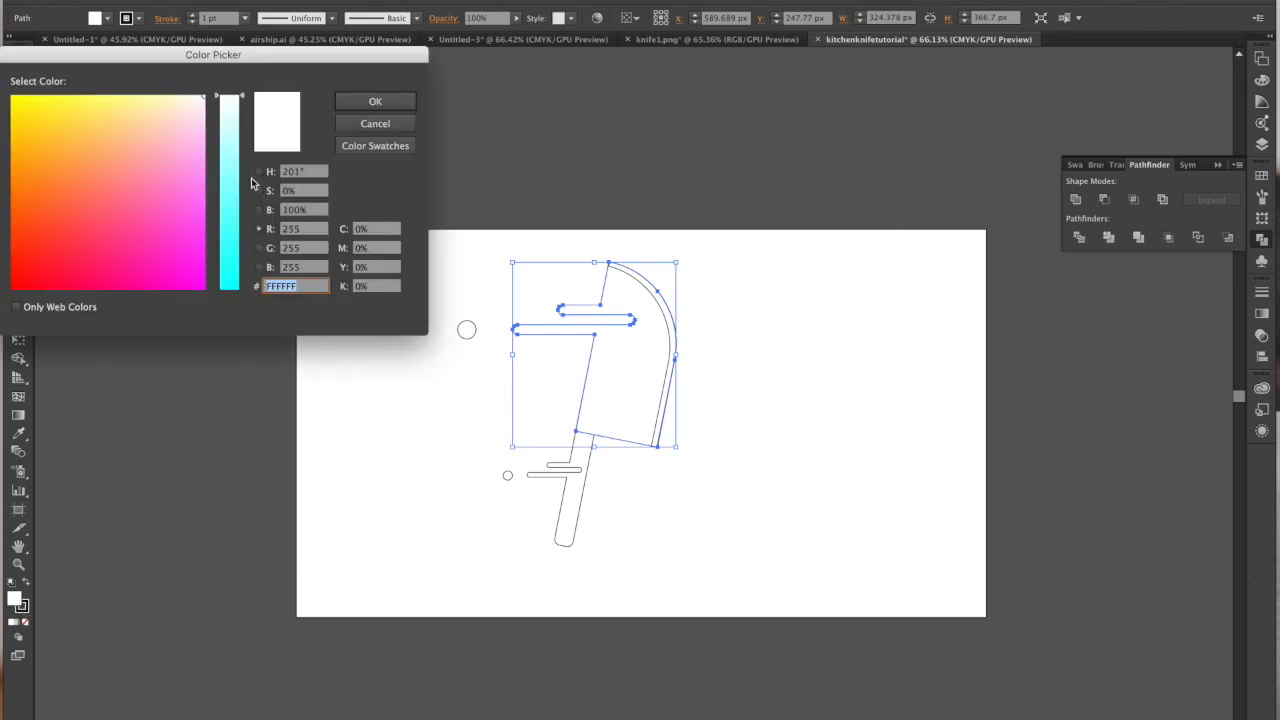
pyautogui.click(355, 147)
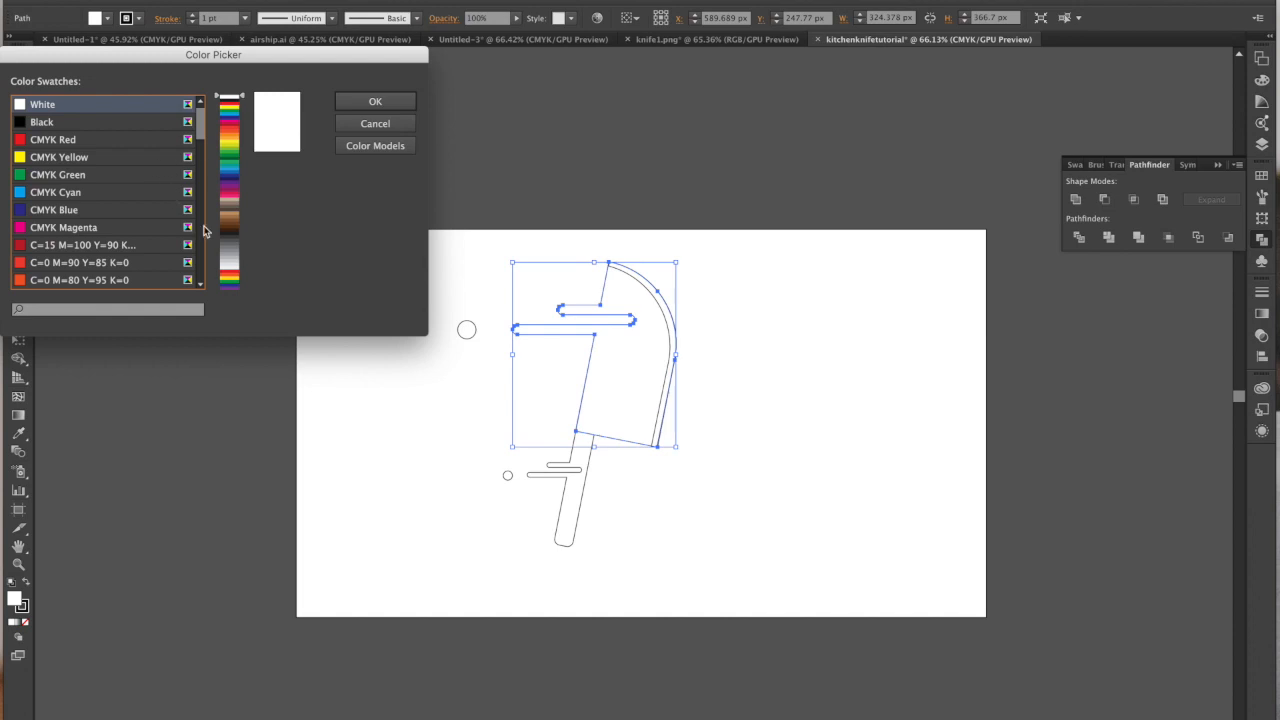
pyautogui.moveTo(232, 249); pyautogui.dragTo(231, 248)
pyautogui.click(362, 100)
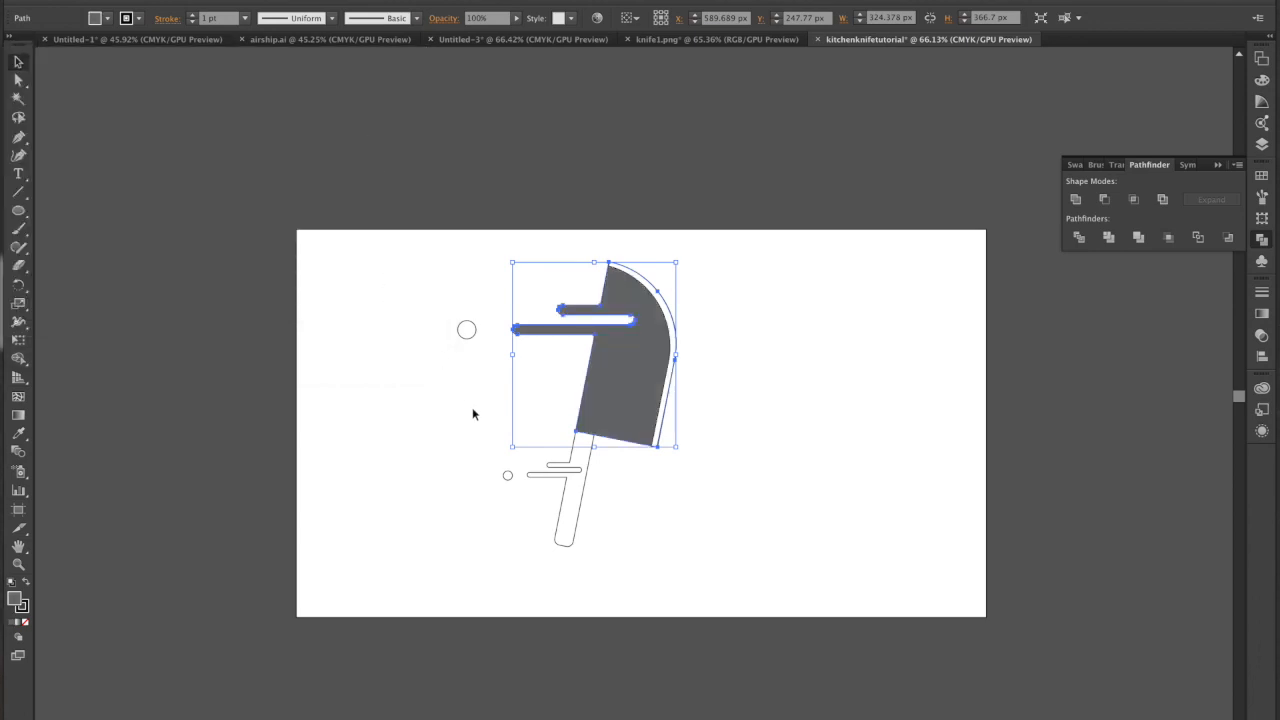
pyautogui.click(737, 443)
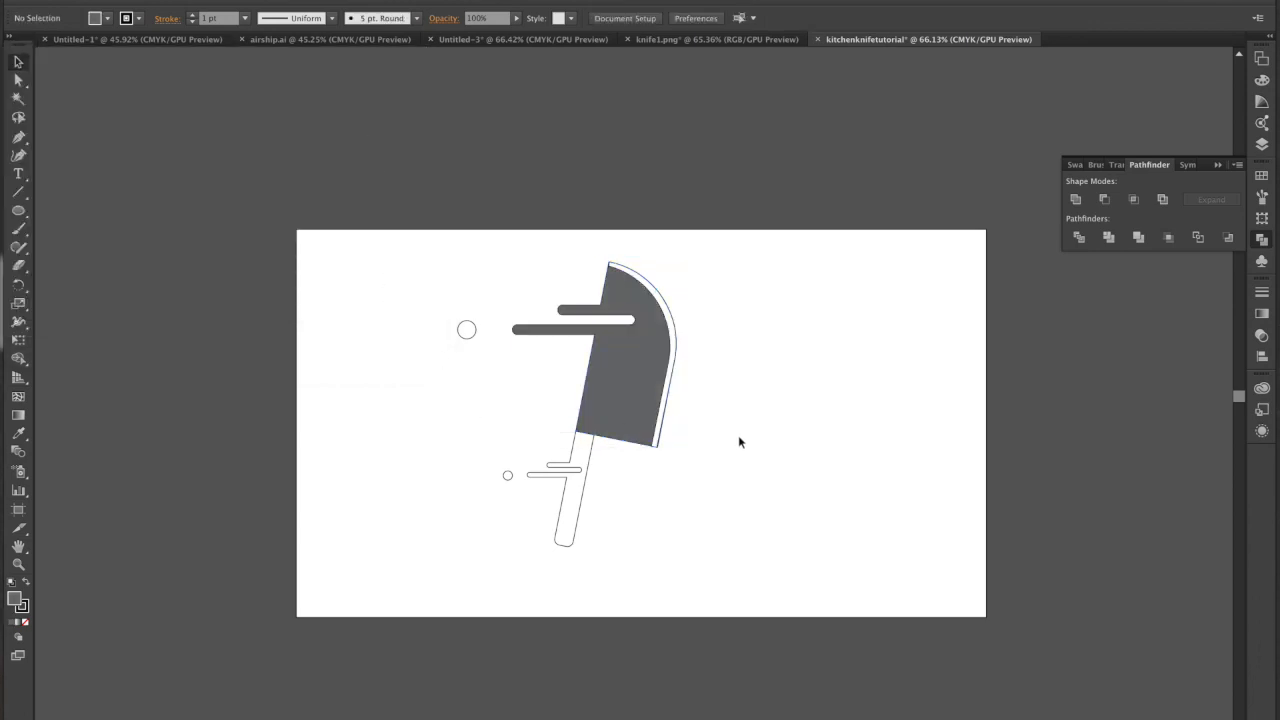
# - Fill the handle shape with a bright orange
pyautogui.click(589, 460)
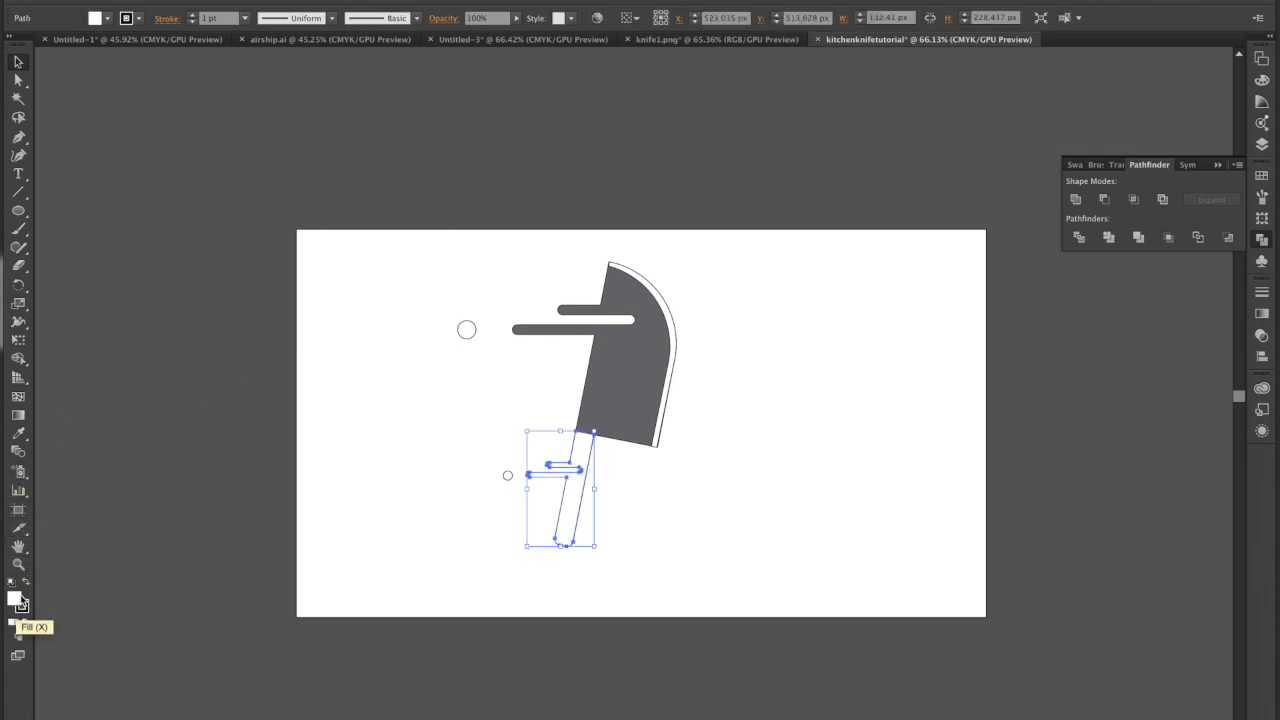
pyautogui.doubleClick(18, 601)
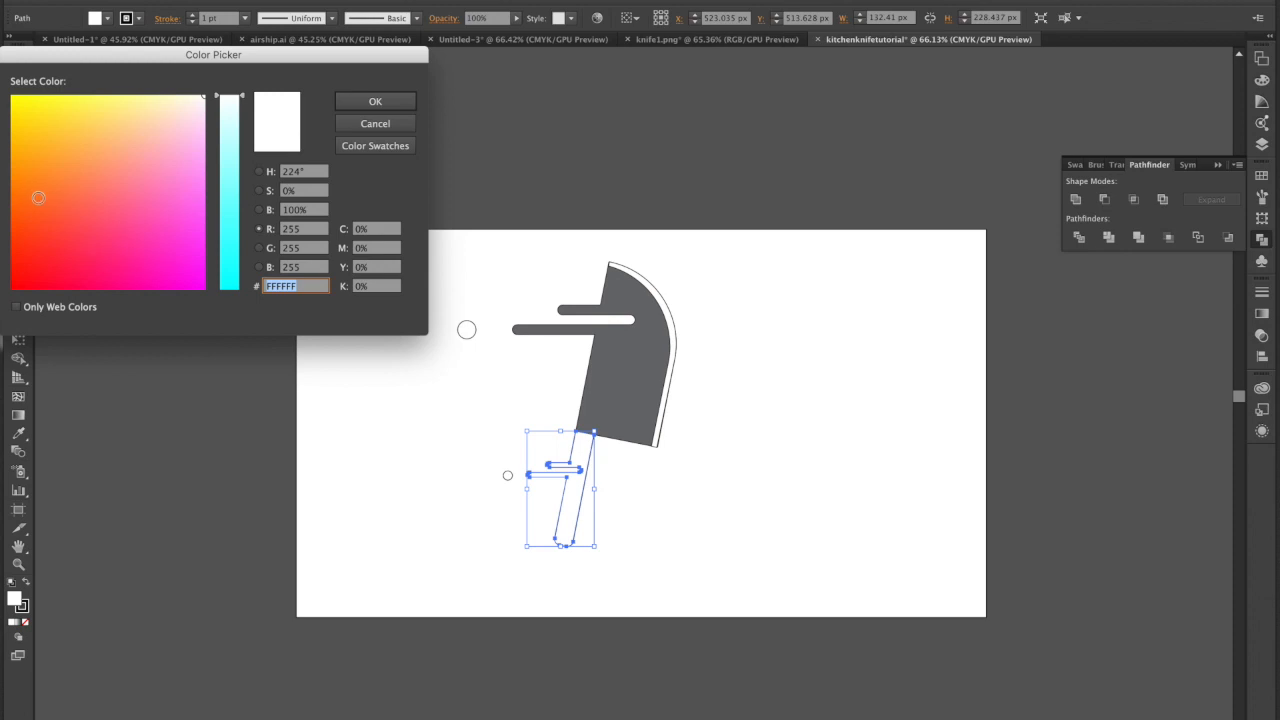
pyautogui.click(40, 199)
pyautogui.click(368, 101)
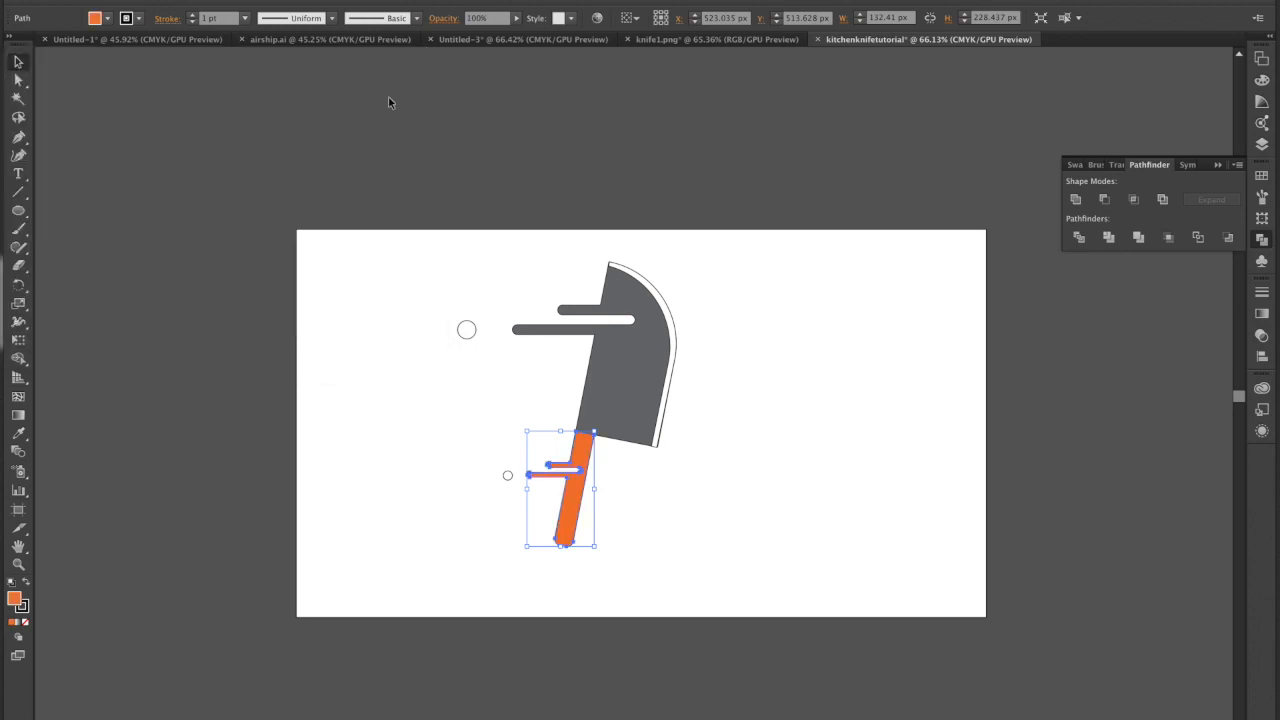
pyautogui.click(17, 63)
pyautogui.click(474, 433)
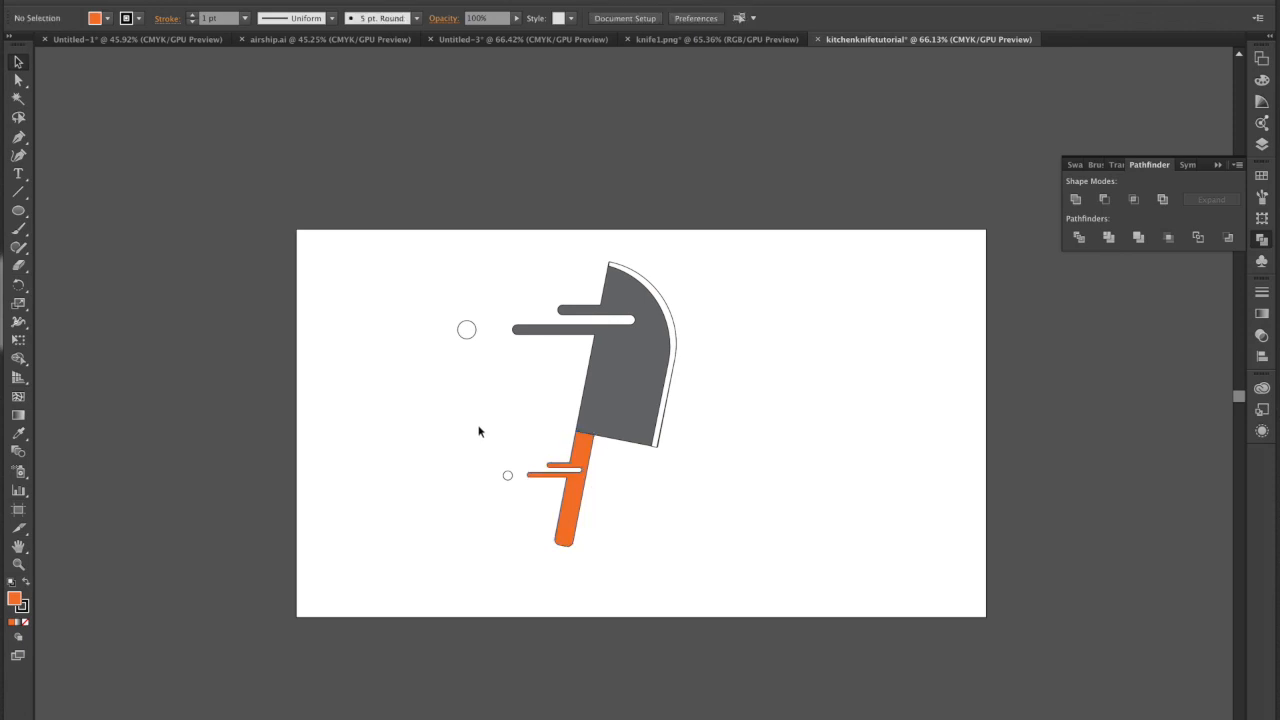
# - Duplicate the blade into the empty area beside the knife and draw a straight slanted line through the copy, parallel to its back edge
pyautogui.moveTo(630, 397); pyautogui.dragTo(873, 436)
pyautogui.click(800, 540)
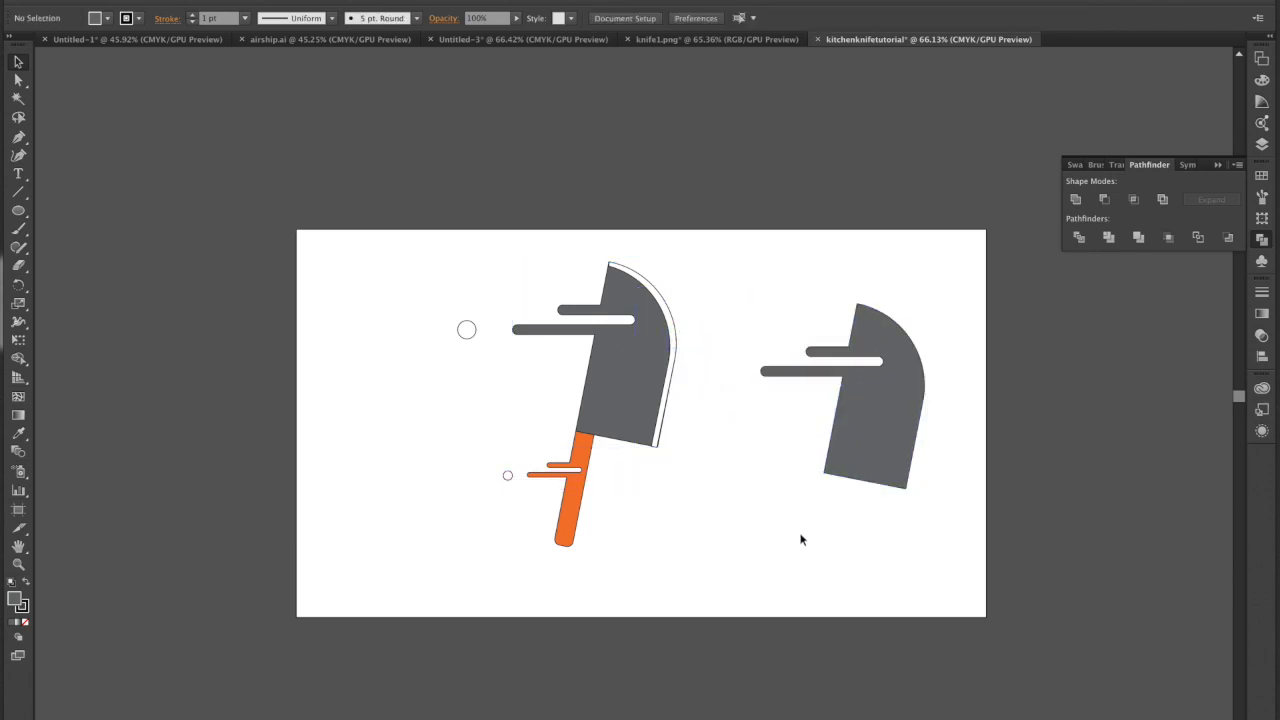
pyautogui.click(19, 139)
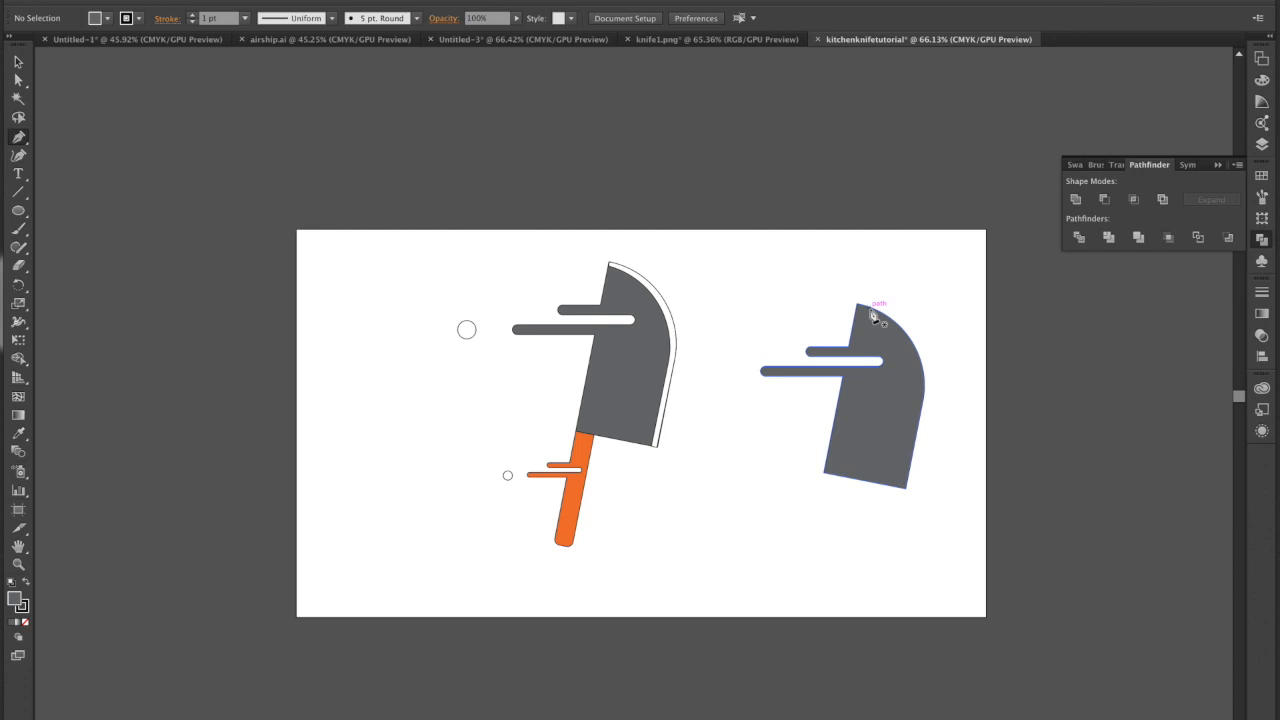
pyautogui.click(878, 284)
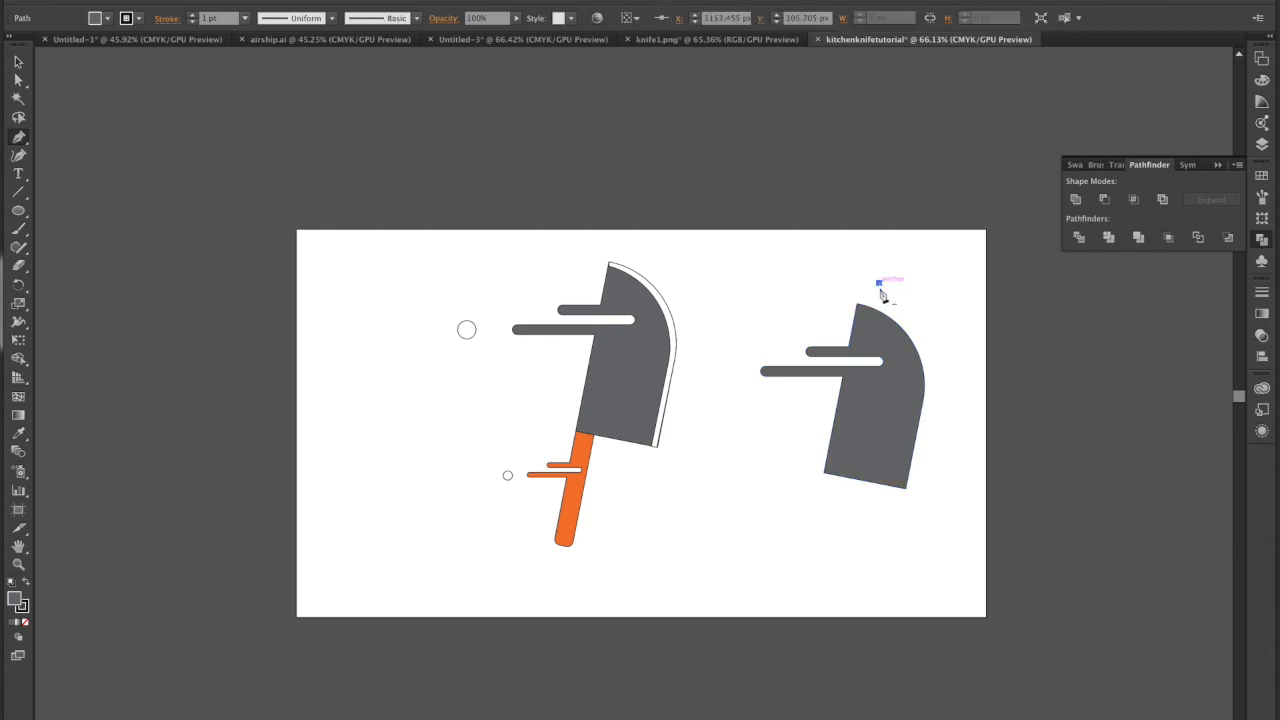
pyautogui.click(831, 526)
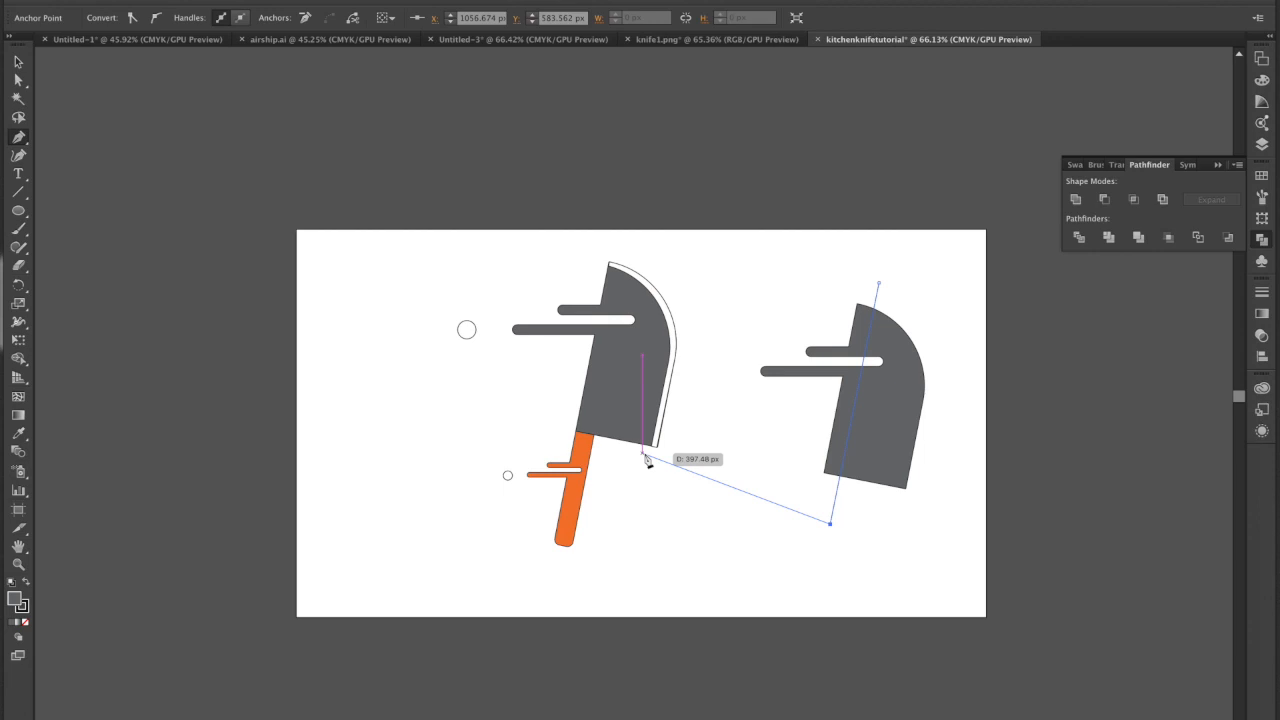
pyautogui.press('Escape')
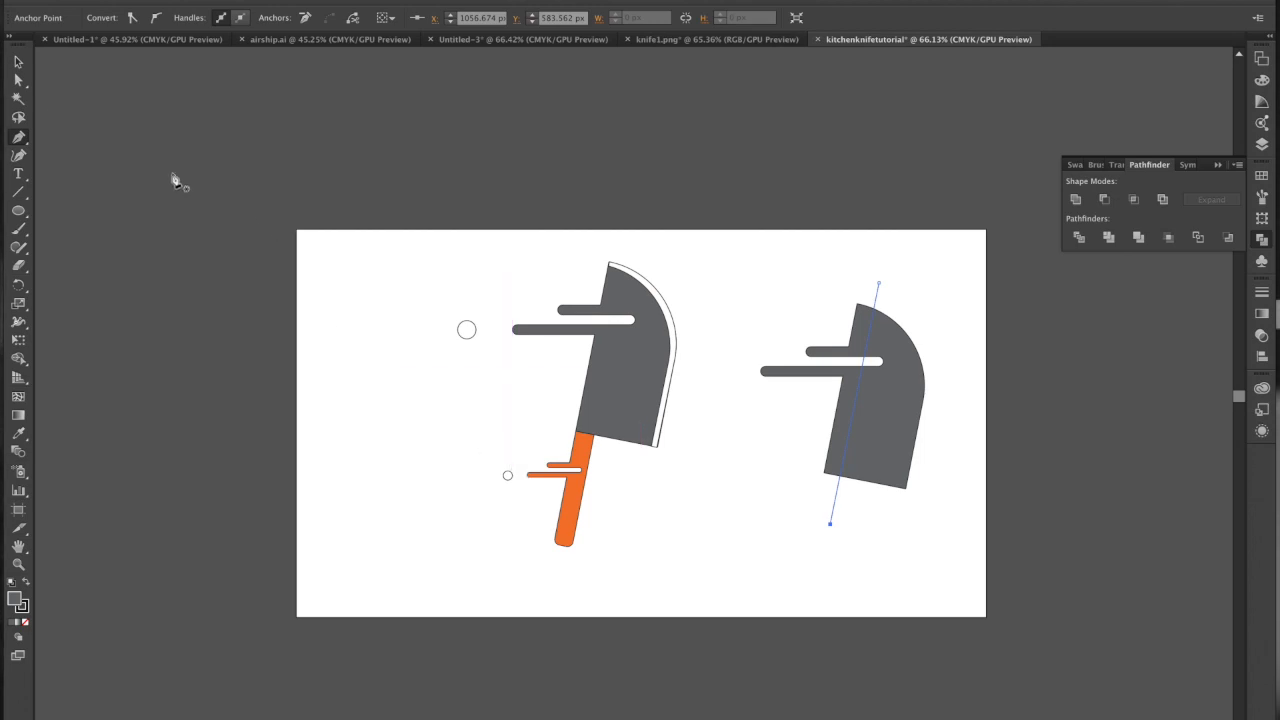
pyautogui.click(19, 63)
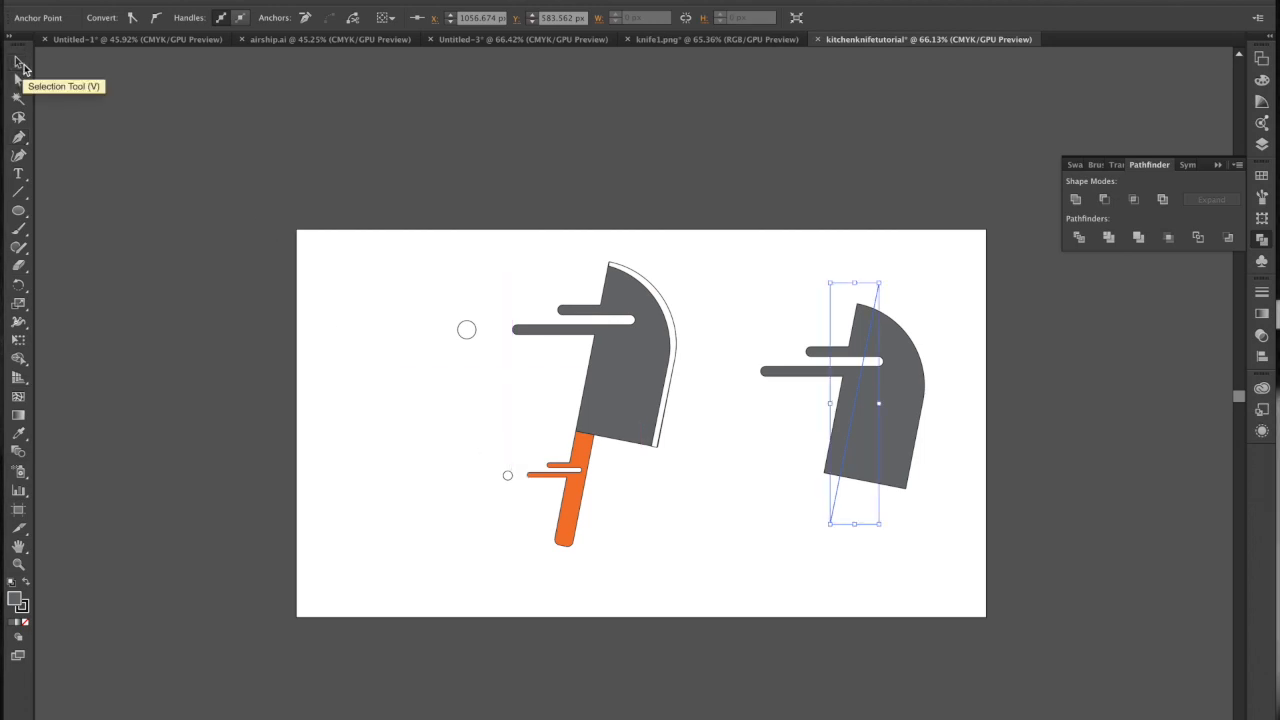
pyautogui.click(817, 325)
# - Remove the copy's curved cutting side and the leftover line segments with Shape Builder, keeping only the narrow back strip with its speed lines
pyautogui.moveTo(788, 266); pyautogui.dragTo(933, 582)
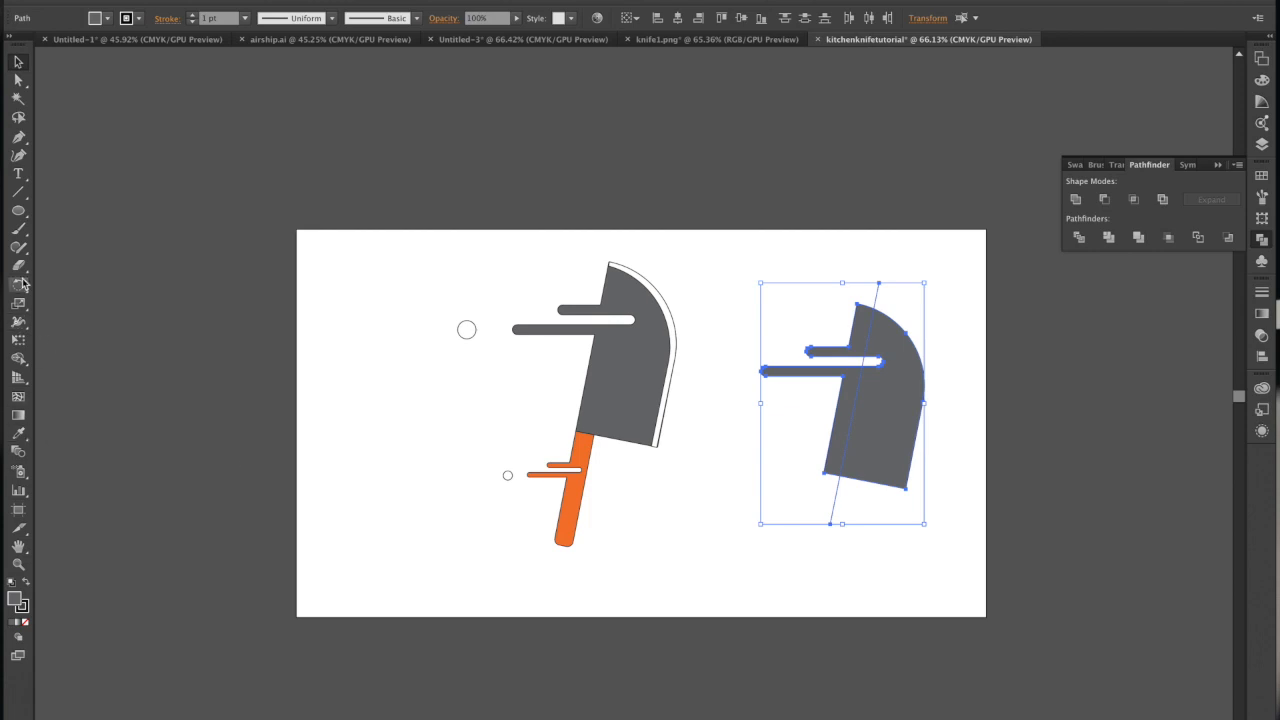
pyautogui.click(21, 364)
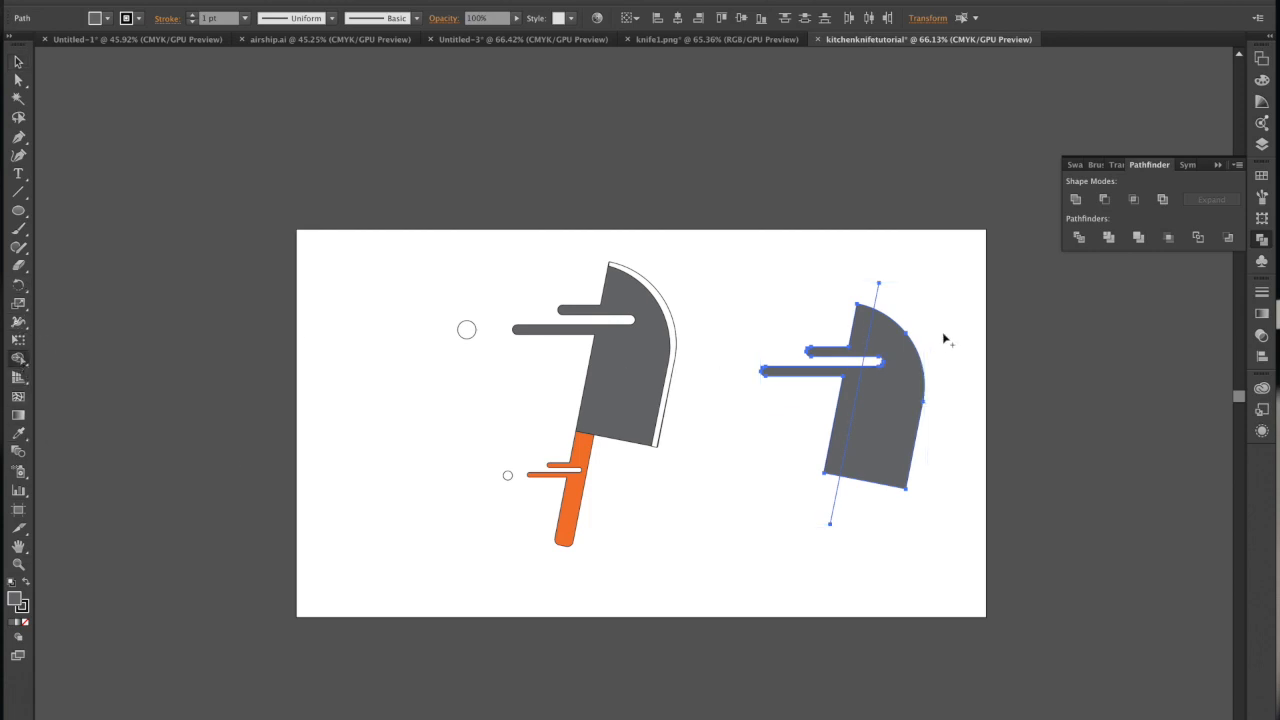
pyautogui.keyDown('alt'); pyautogui.click(875, 444); pyautogui.keyUp('alt')
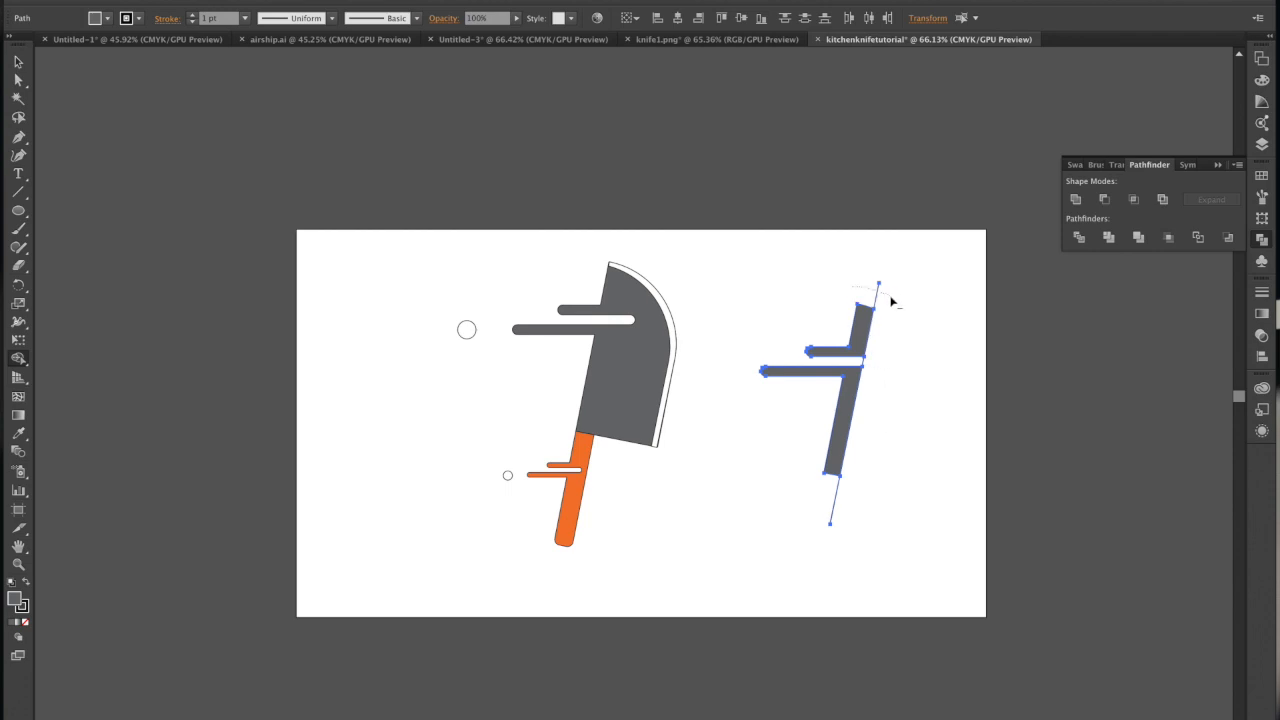
pyautogui.keyDown('alt'); pyautogui.click(828, 514); pyautogui.keyUp('alt')
pyautogui.click(19, 63)
pyautogui.click(874, 400)
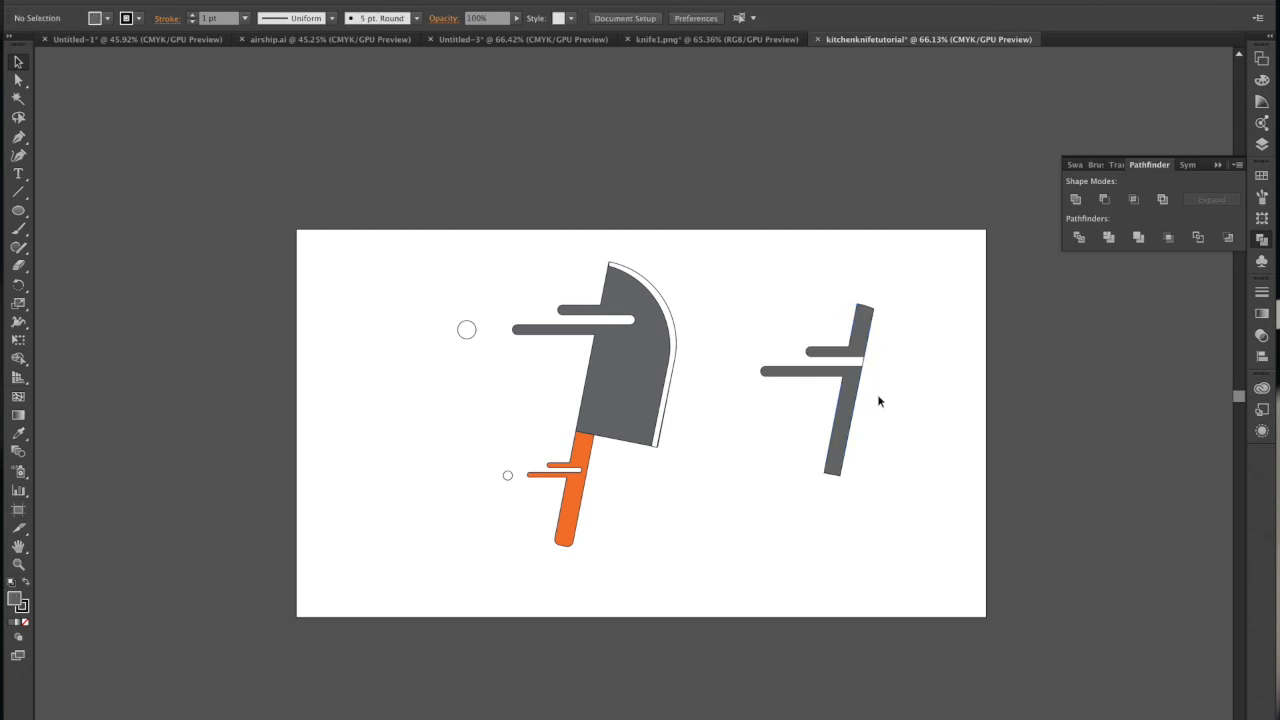
pyautogui.click(865, 366)
pyautogui.click(835, 314)
# - Remove the stroke from both pieces of the narrow back strip
pyautogui.moveTo(808, 287); pyautogui.dragTo(882, 538)
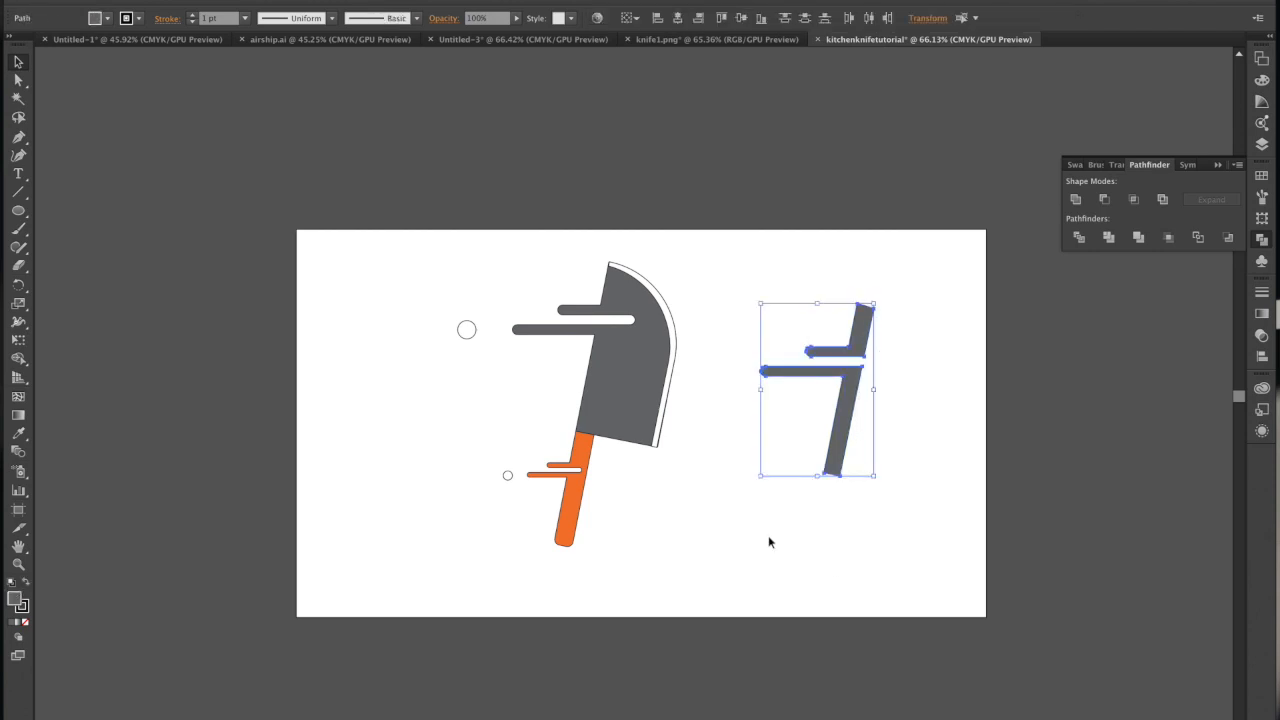
pyautogui.click(23, 608)
pyautogui.click(27, 622)
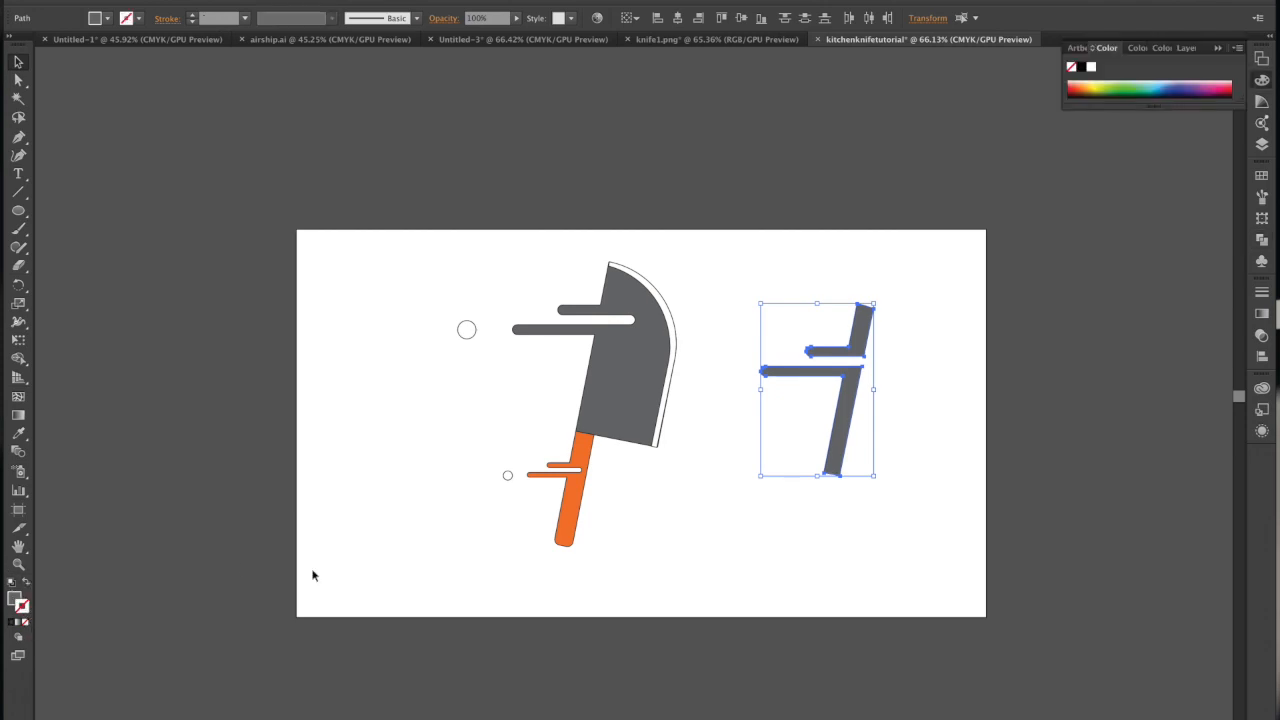
pyautogui.click(835, 529)
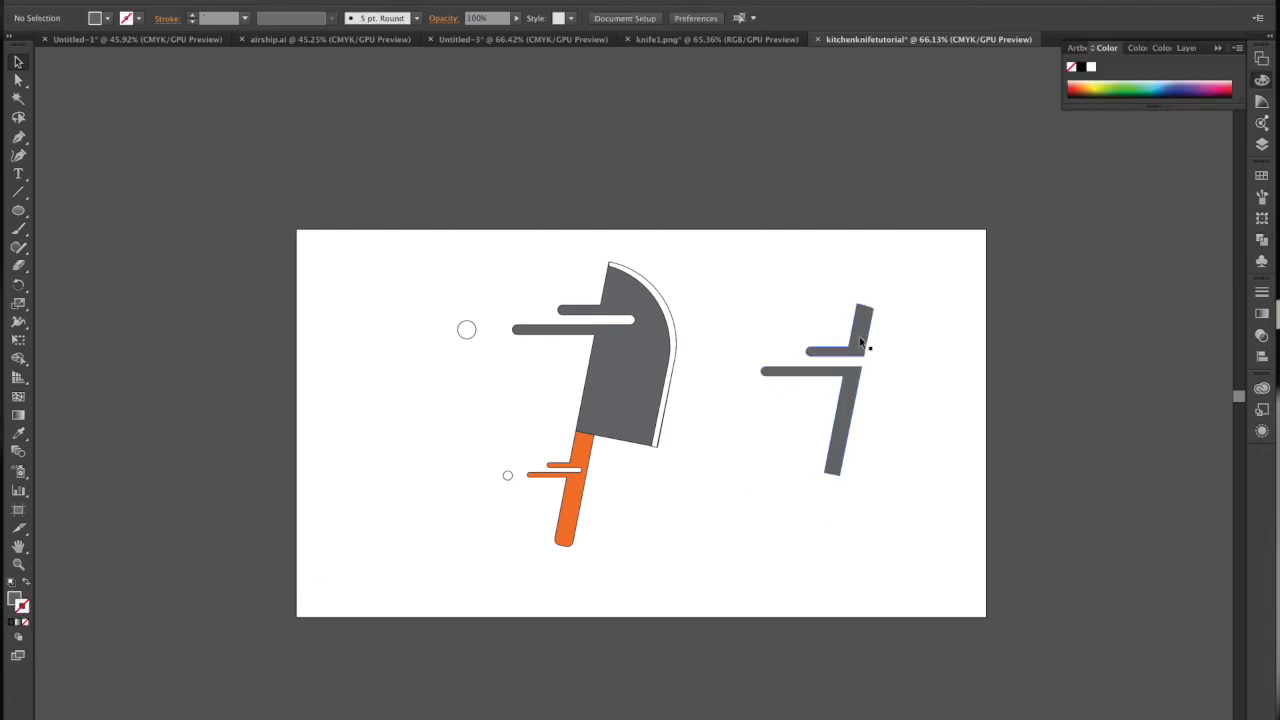
# - Fill both pieces of the narrow back strip with black and set their opacity to 30%
pyautogui.moveTo(818, 287); pyautogui.dragTo(886, 591)
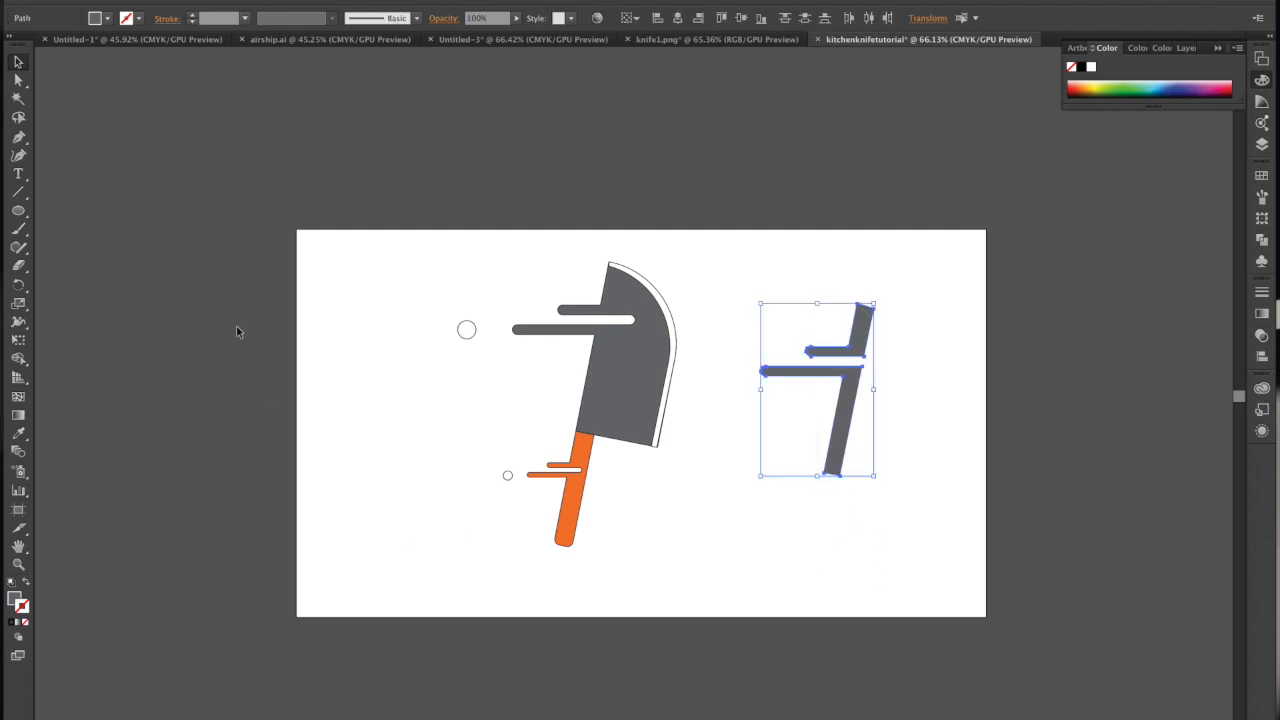
pyautogui.doubleClick(14, 600)
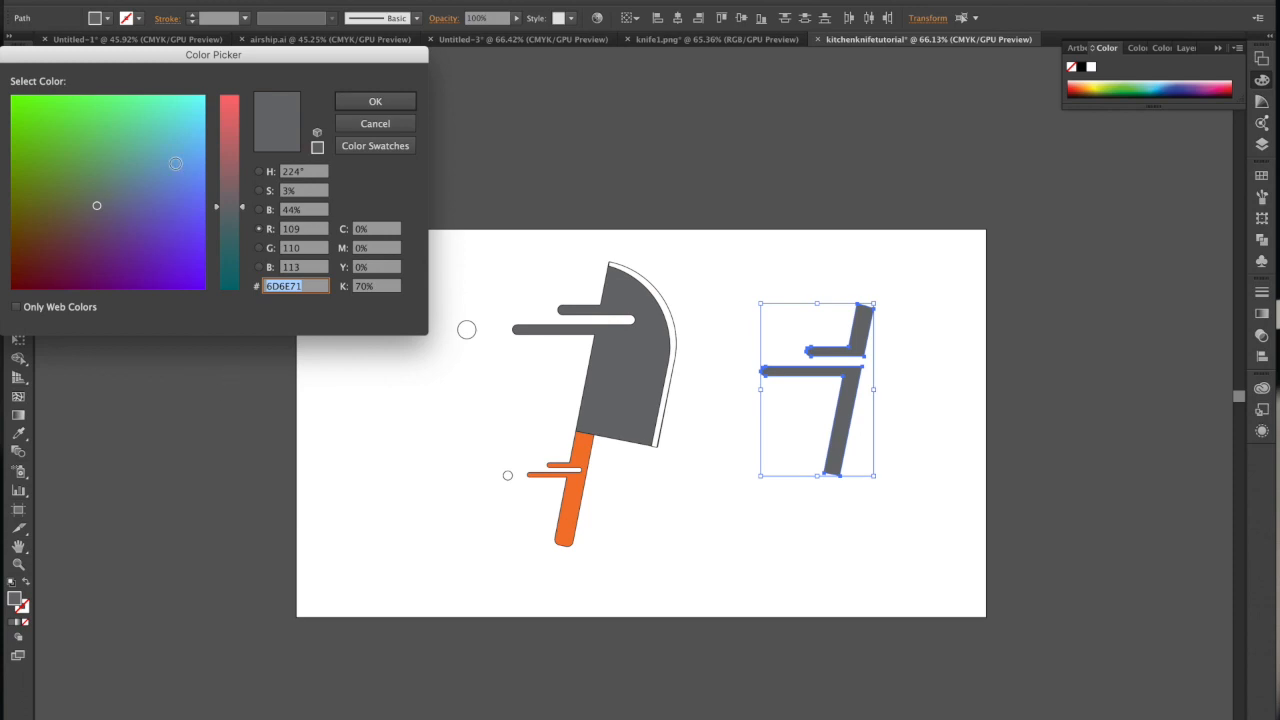
pyautogui.moveTo(228, 209); pyautogui.dragTo(228, 366)
pyautogui.moveTo(42, 270); pyautogui.dragTo(5, 308)
pyautogui.click(366, 103)
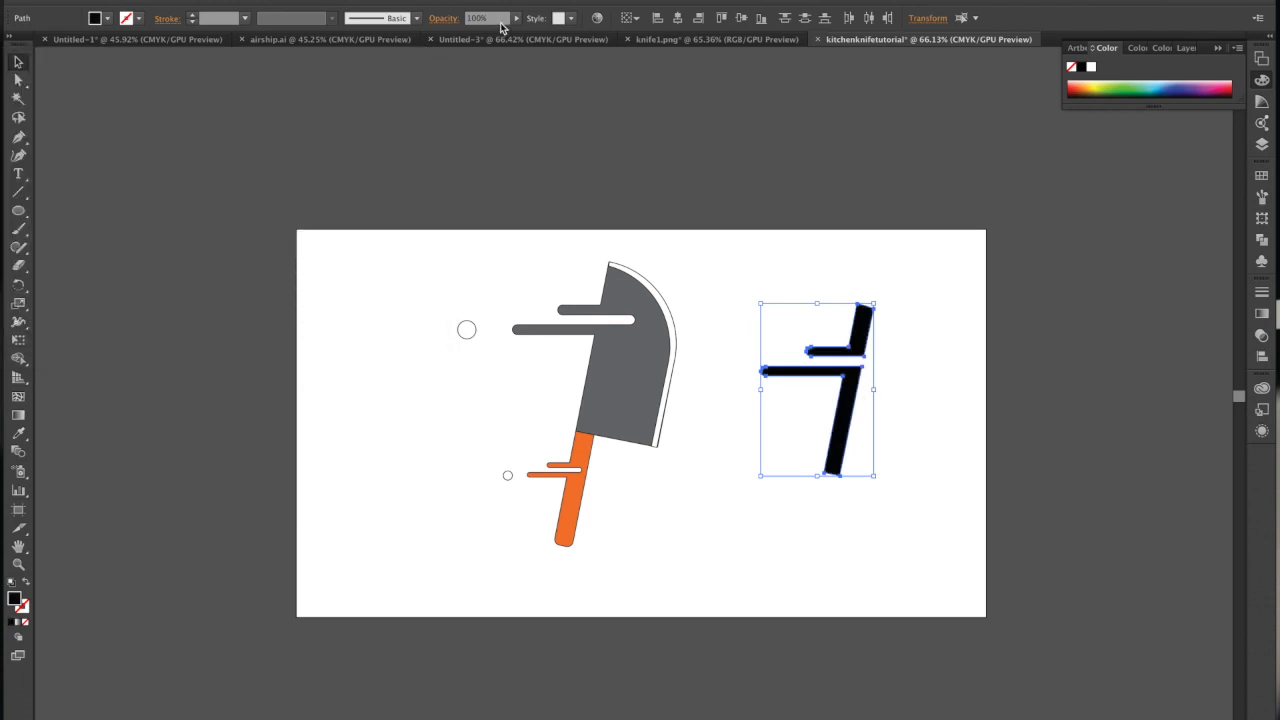
pyautogui.click(474, 20)
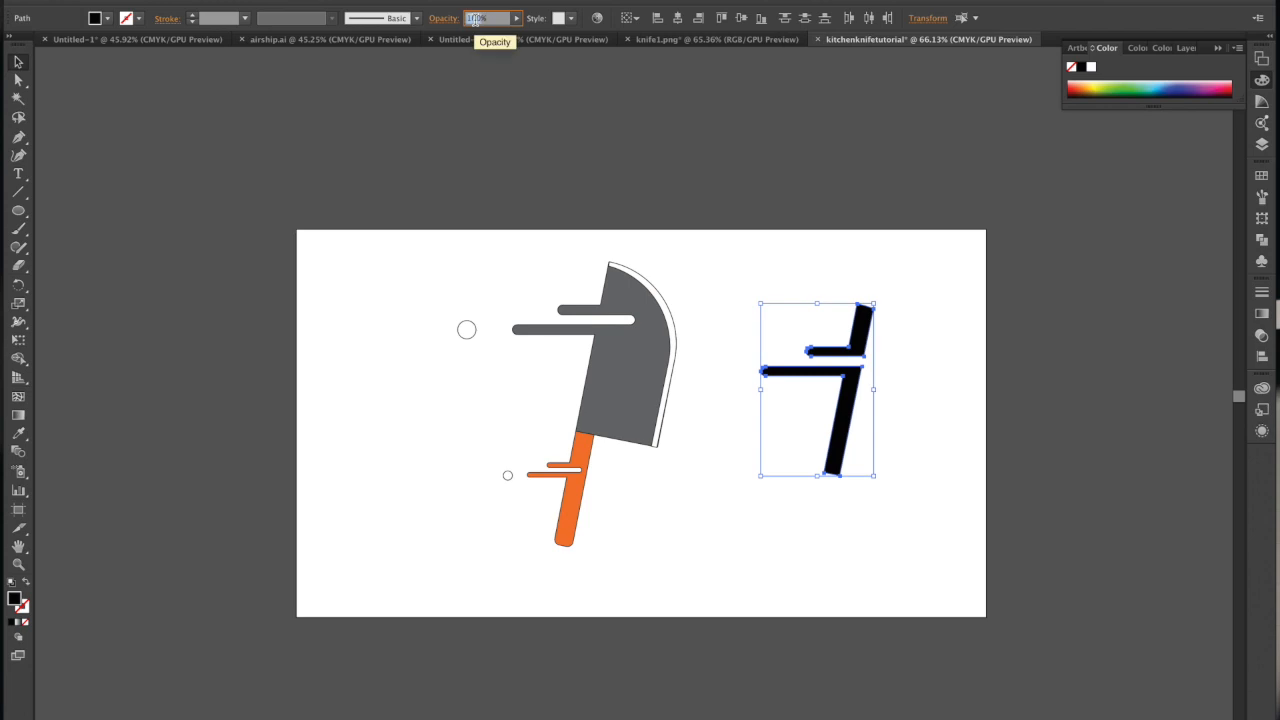
pyautogui.write('30')
pyautogui.press('Return')
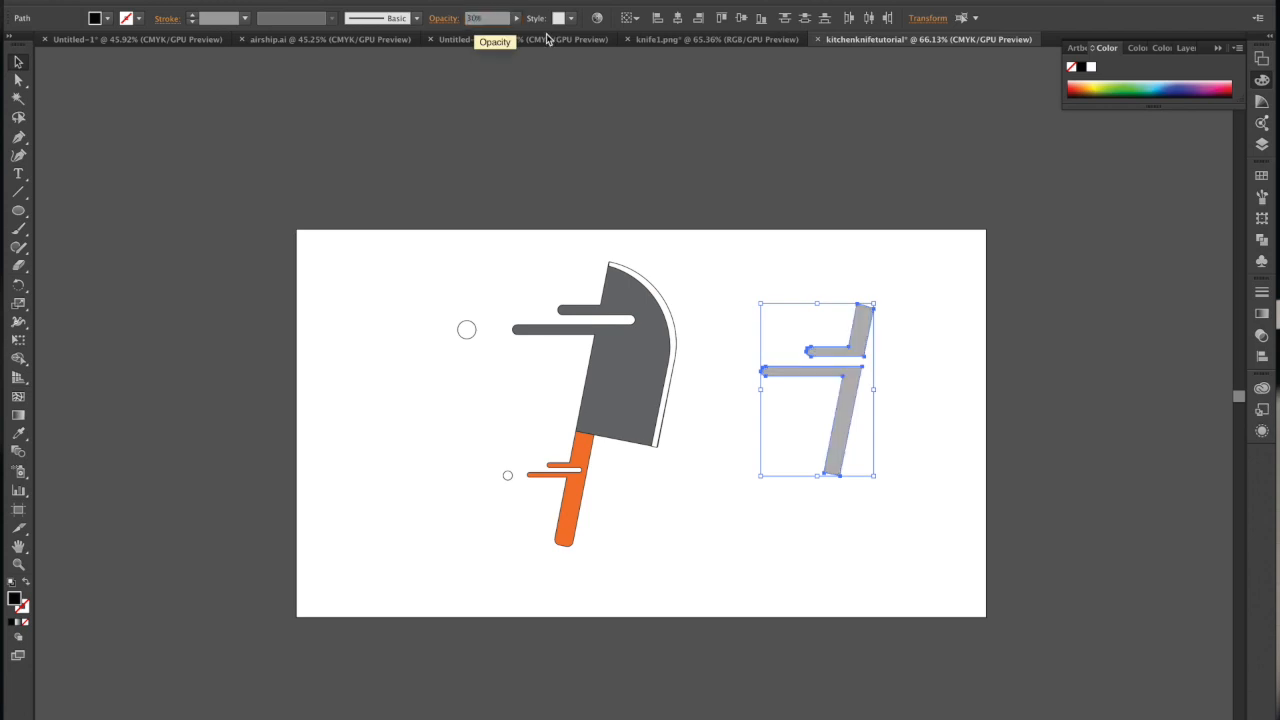
# - Move the translucent black strip onto the blade, aligning it exactly with the blade's back edge and speed lines
pyautogui.moveTo(838, 449); pyautogui.dragTo(591, 410)
pyautogui.scroll(4, 591, 410)
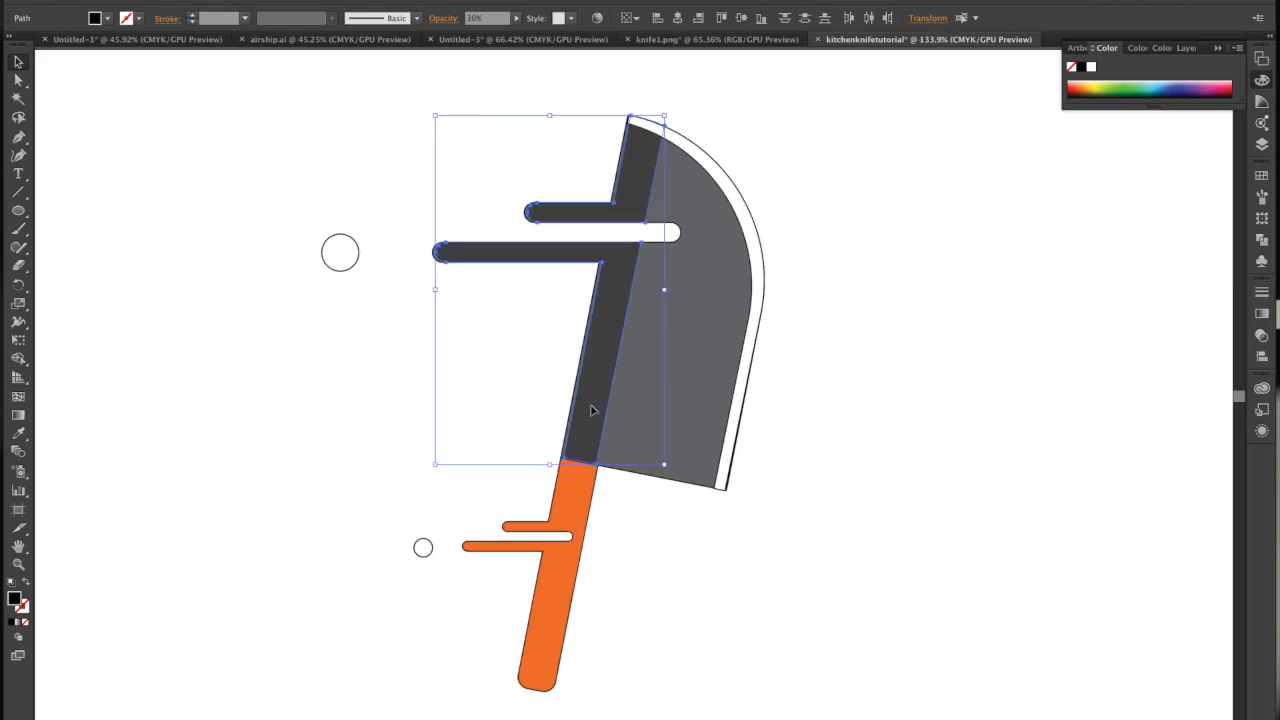
pyautogui.click(845, 368)
pyautogui.click(632, 188)
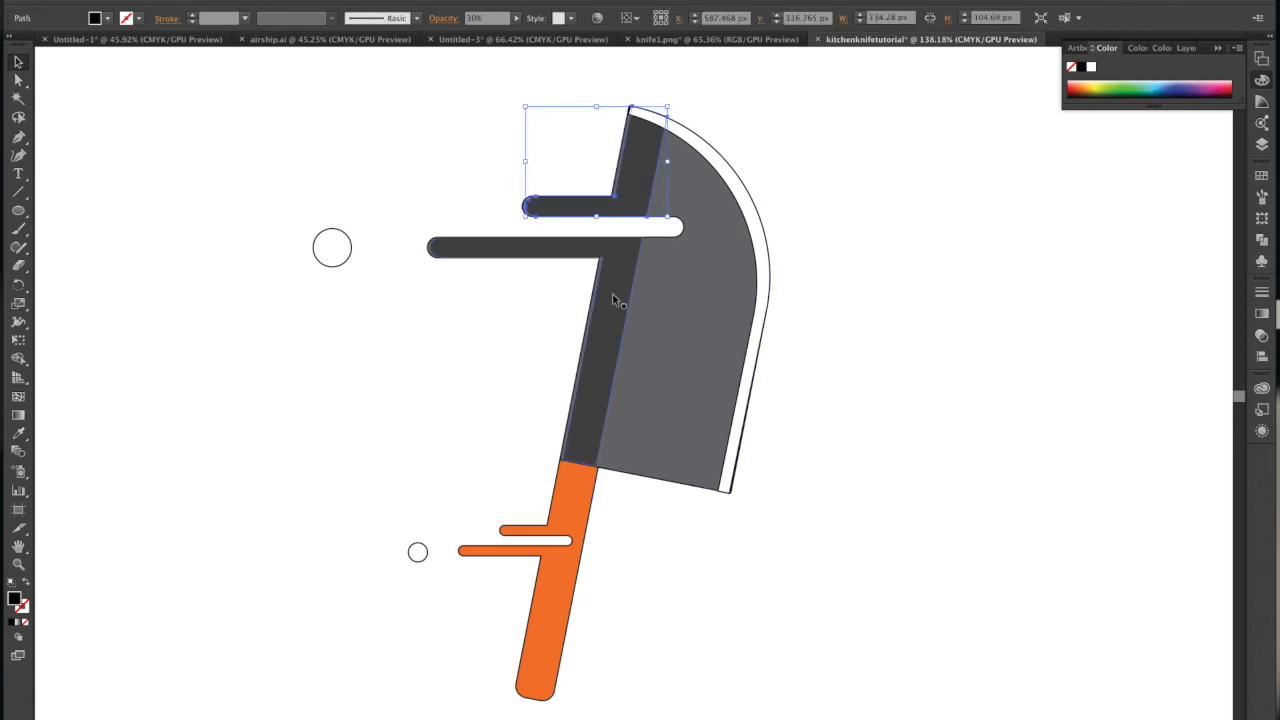
pyautogui.keyDown('shift'); pyautogui.click(613, 307); pyautogui.keyUp('shift')
pyautogui.press('super')
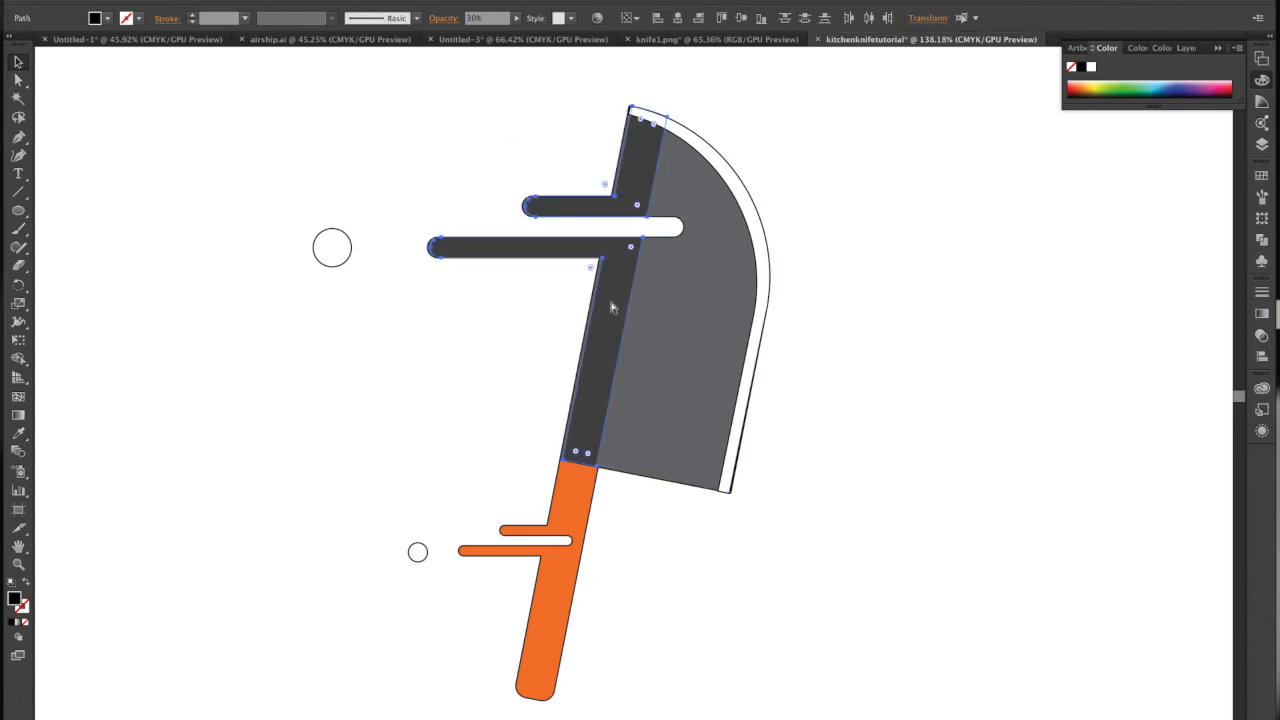
pyautogui.press('Left')
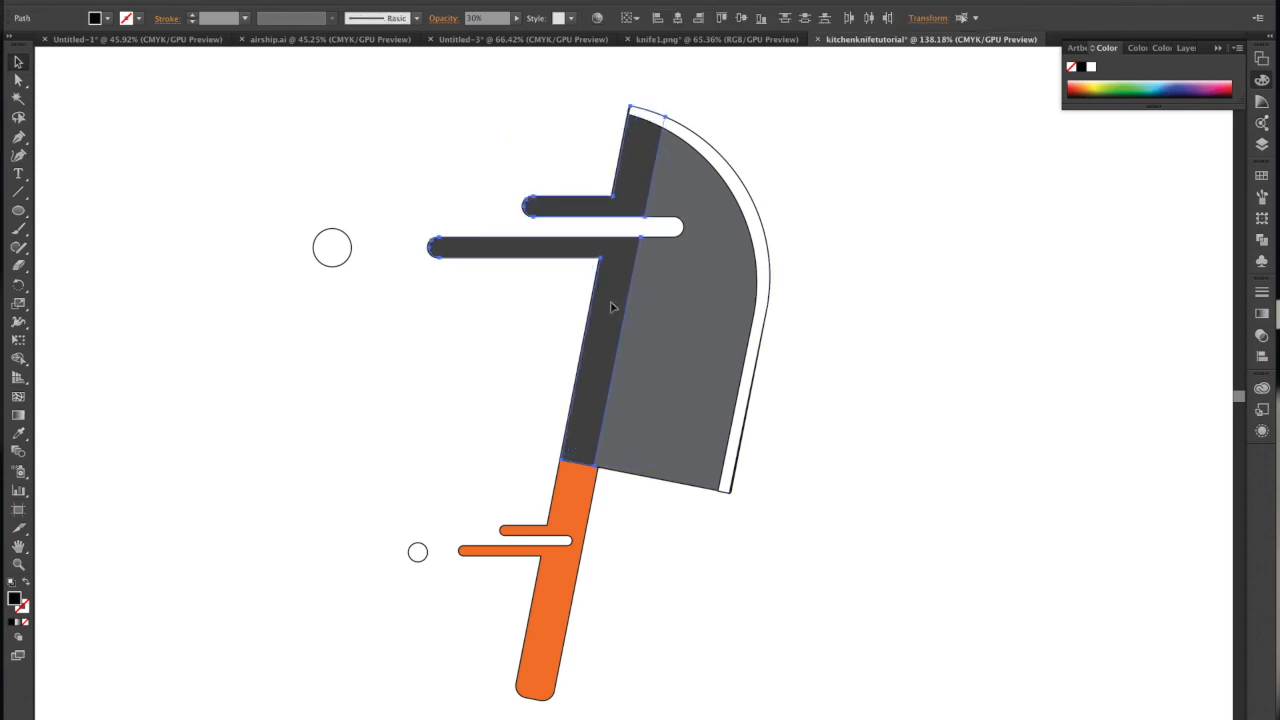
pyautogui.click(875, 385)
pyautogui.scroll(-5, 875, 385)
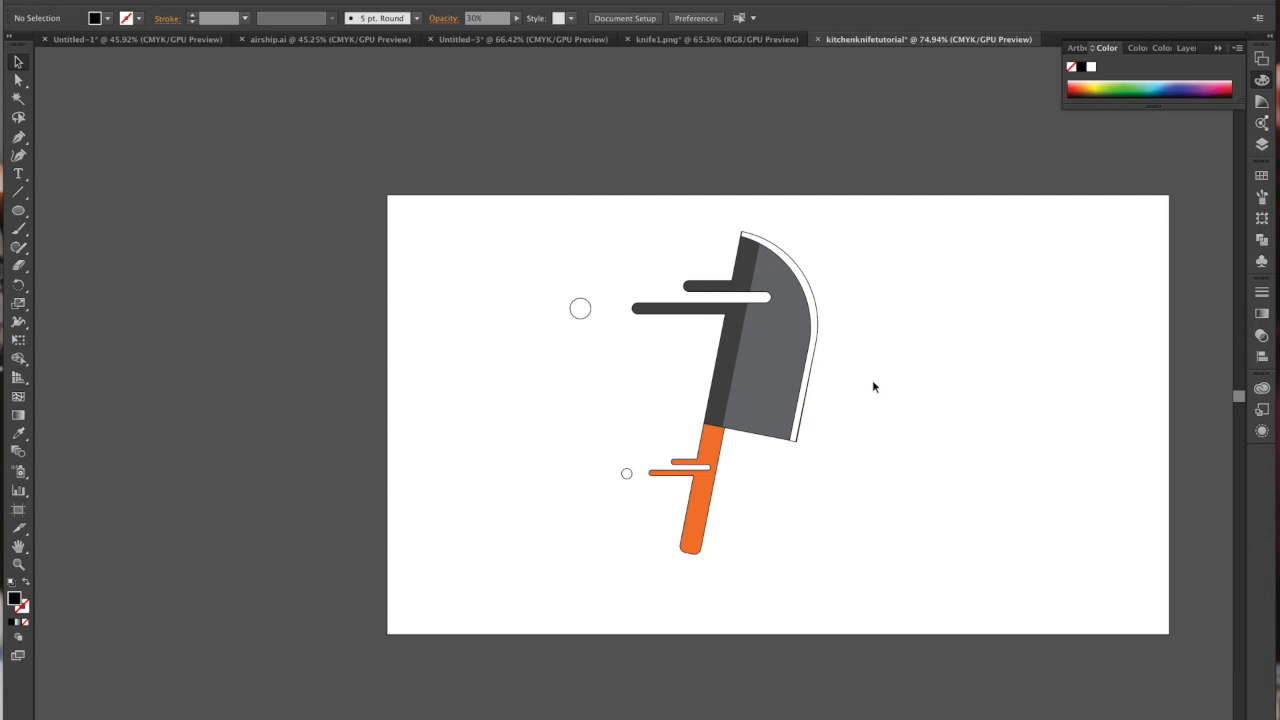
# - Stretch the white cutting-edge strip slightly outward from its lower outer corner
pyautogui.scroll(5, 833, 407)
pyautogui.click(757, 452)
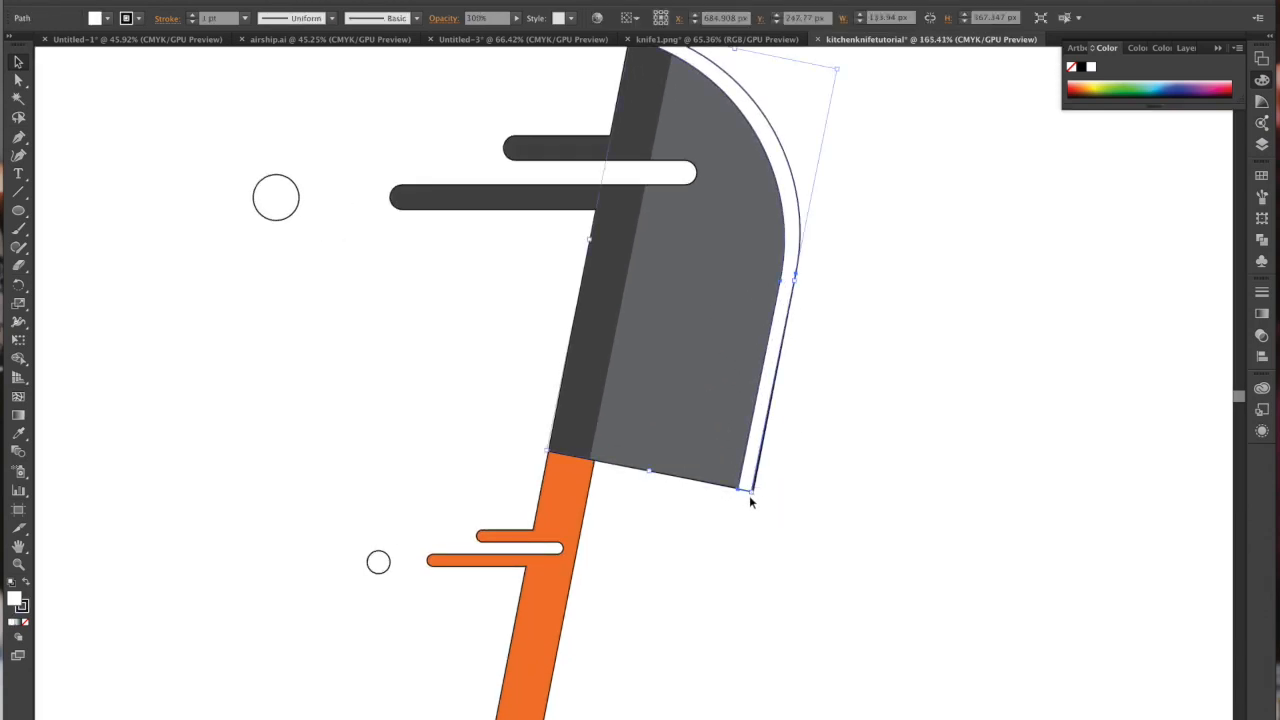
pyautogui.moveTo(759, 492); pyautogui.dragTo(761, 493)
pyautogui.click(788, 501)
pyautogui.scroll(-2, 798, 508)
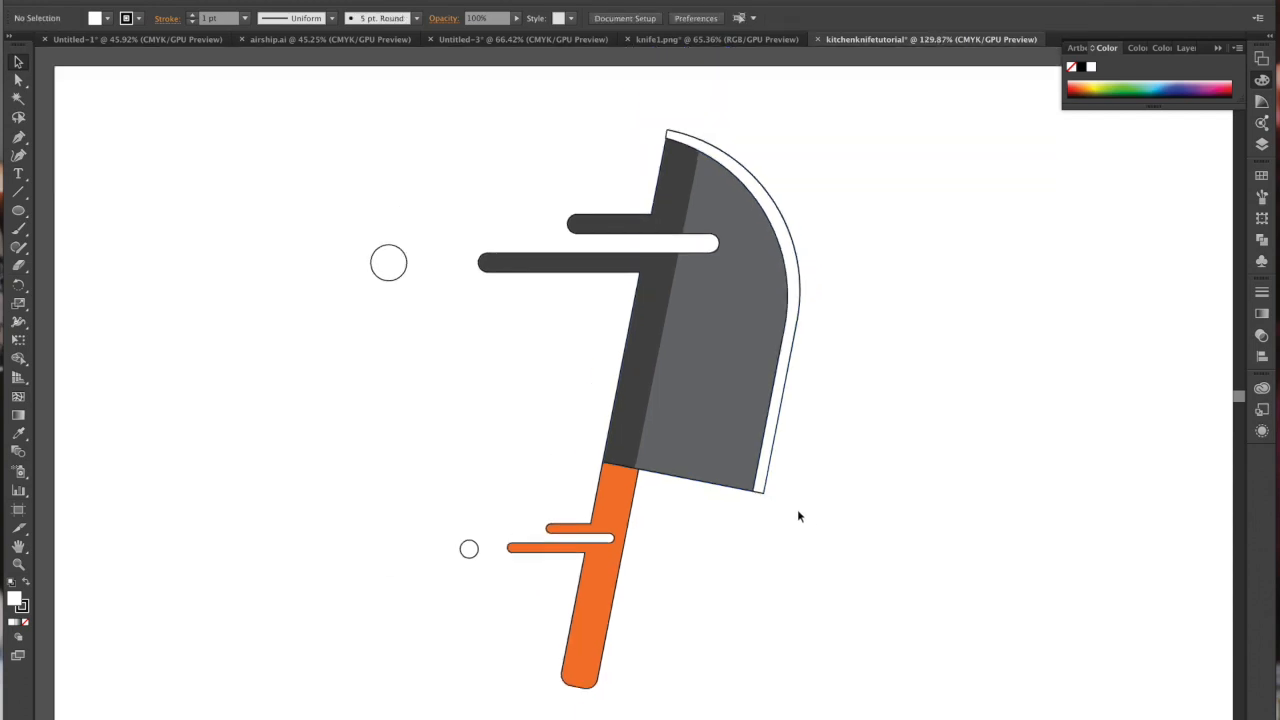
pyautogui.click(789, 347)
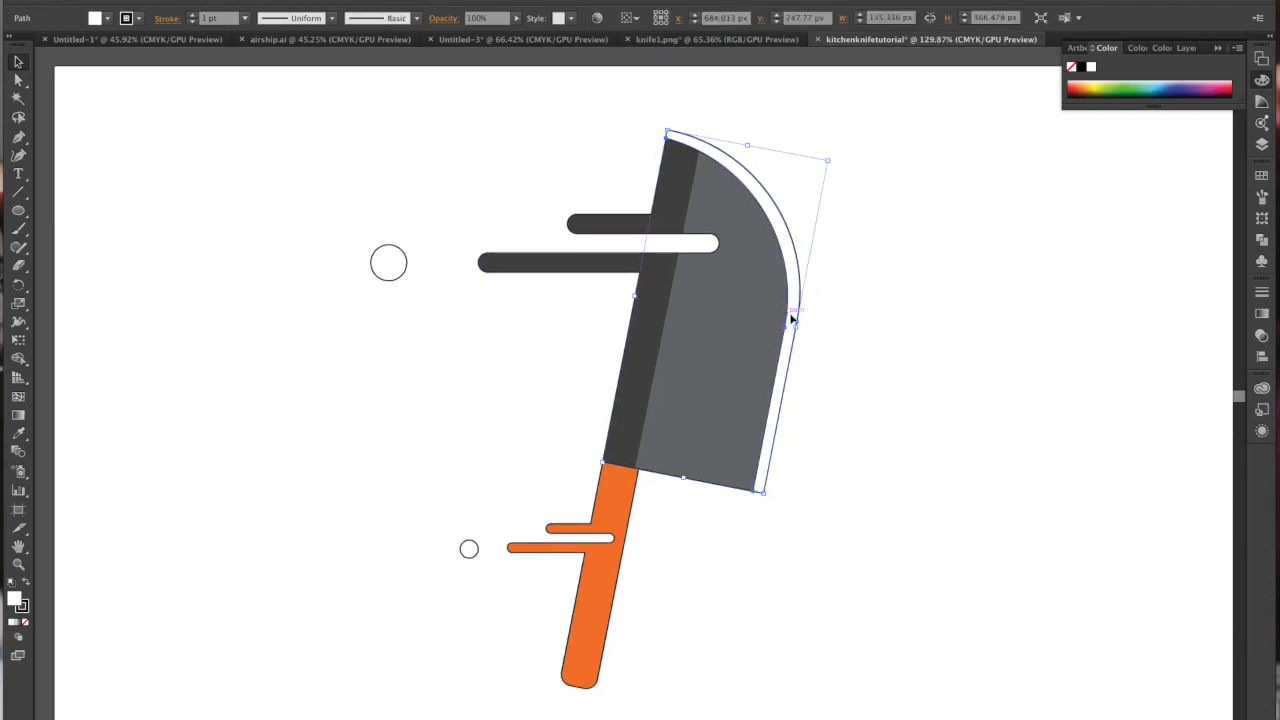
pyautogui.scroll(4, 791, 318)
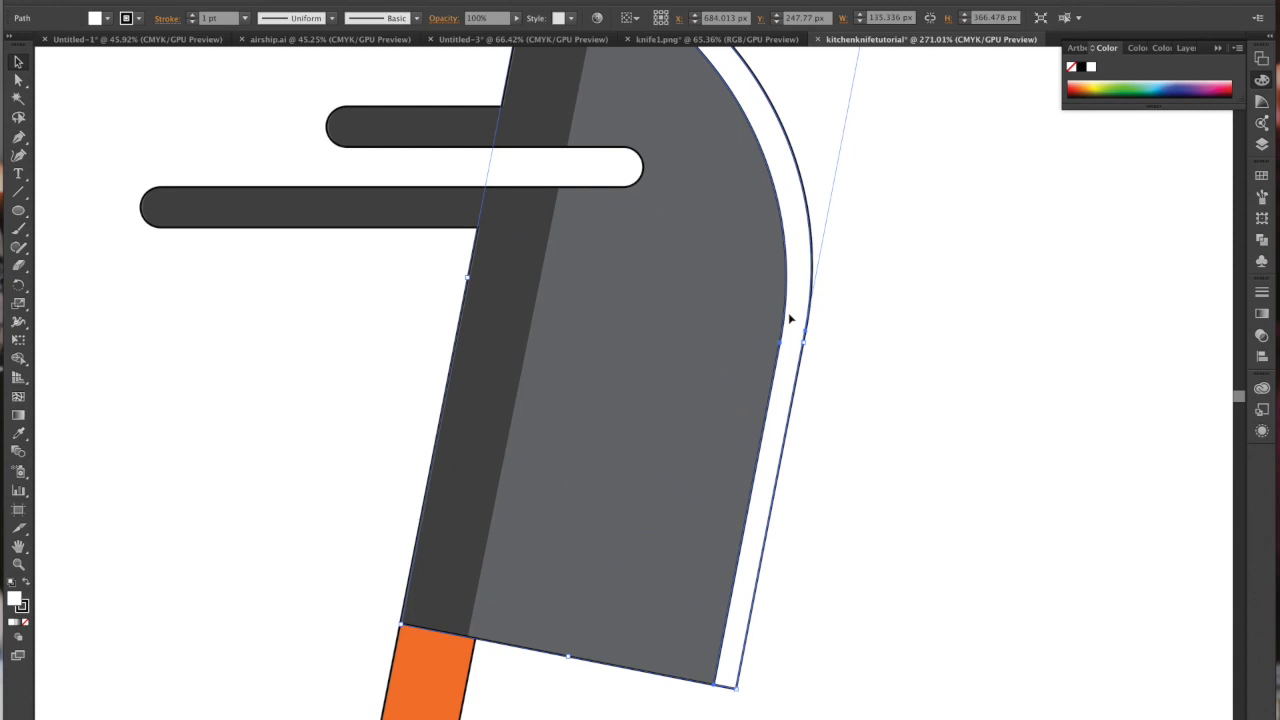
pyautogui.click(1055, 349)
pyautogui.scroll(-4, 1056, 350)
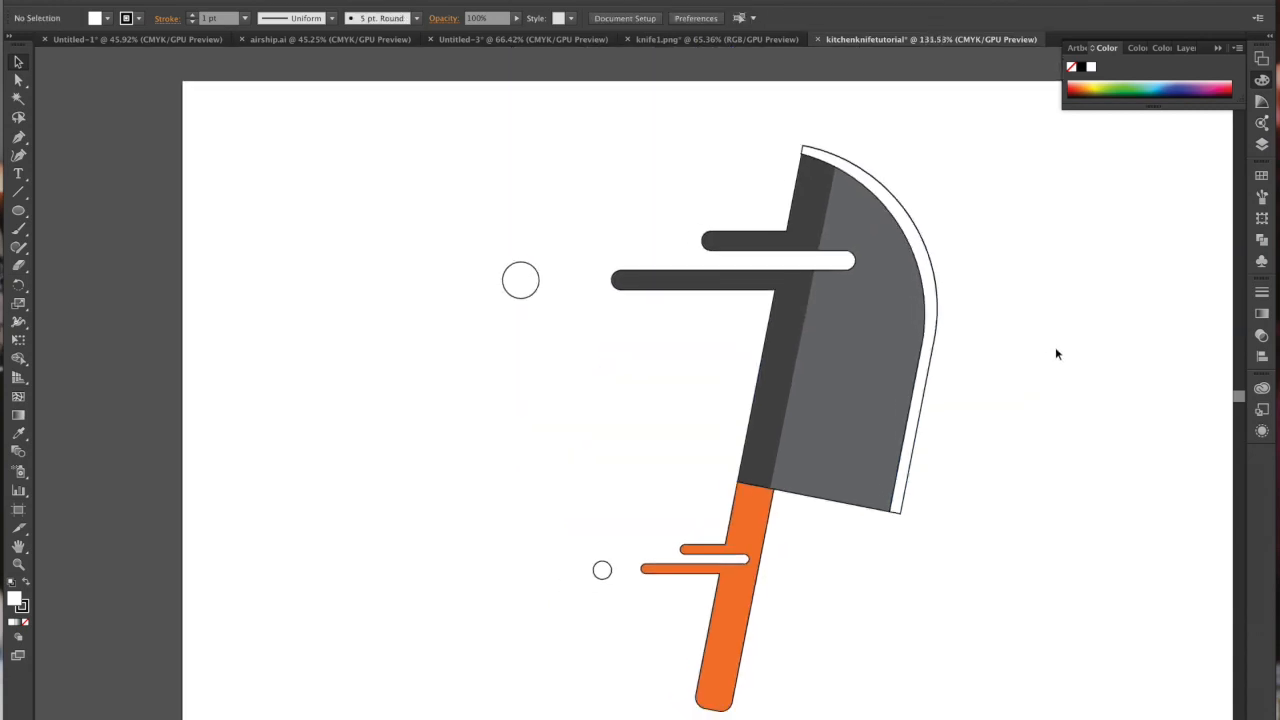
pyautogui.scroll(-2, 1056, 353)
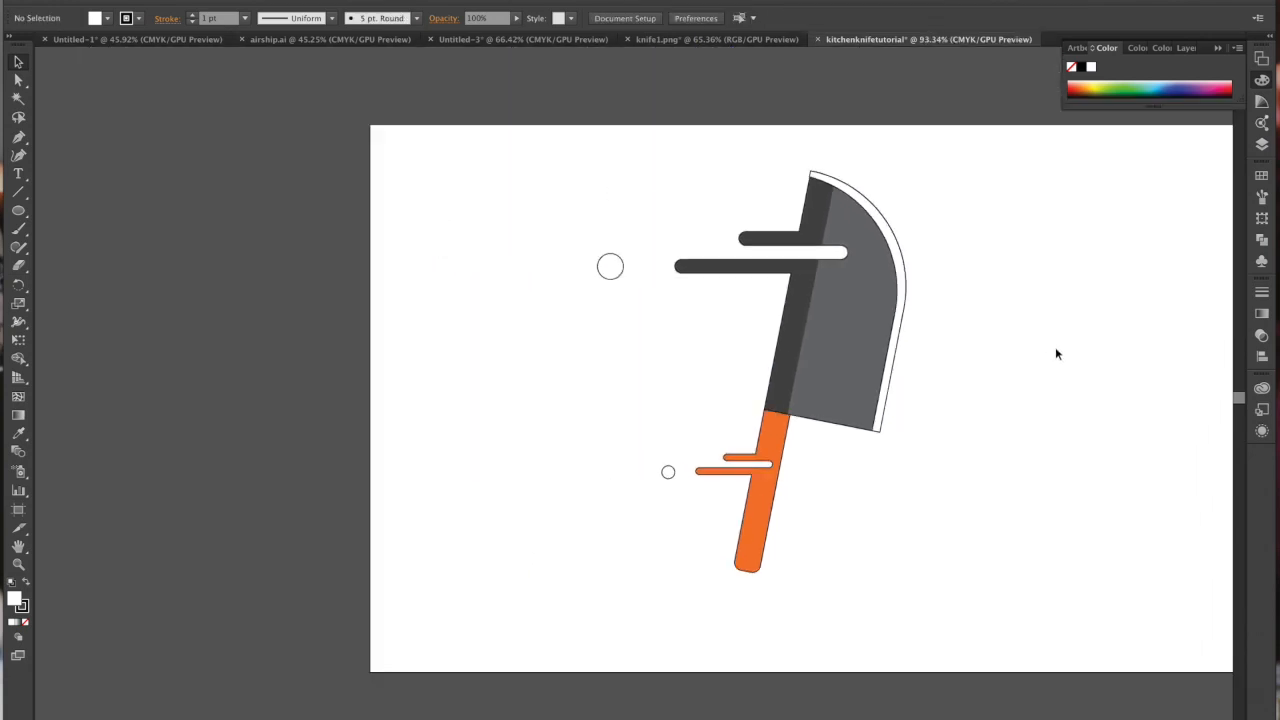
# - Duplicate the orange handle into the empty area beside the knife and draw a straight slanted line lengthwise through the copy
pyautogui.scroll(-1, 1055, 353)
pyautogui.hscroll(3, 1055, 353)
pyautogui.moveTo(512, 509); pyautogui.dragTo(695, 514)
pyautogui.click(18, 192)
pyautogui.click(18, 136)
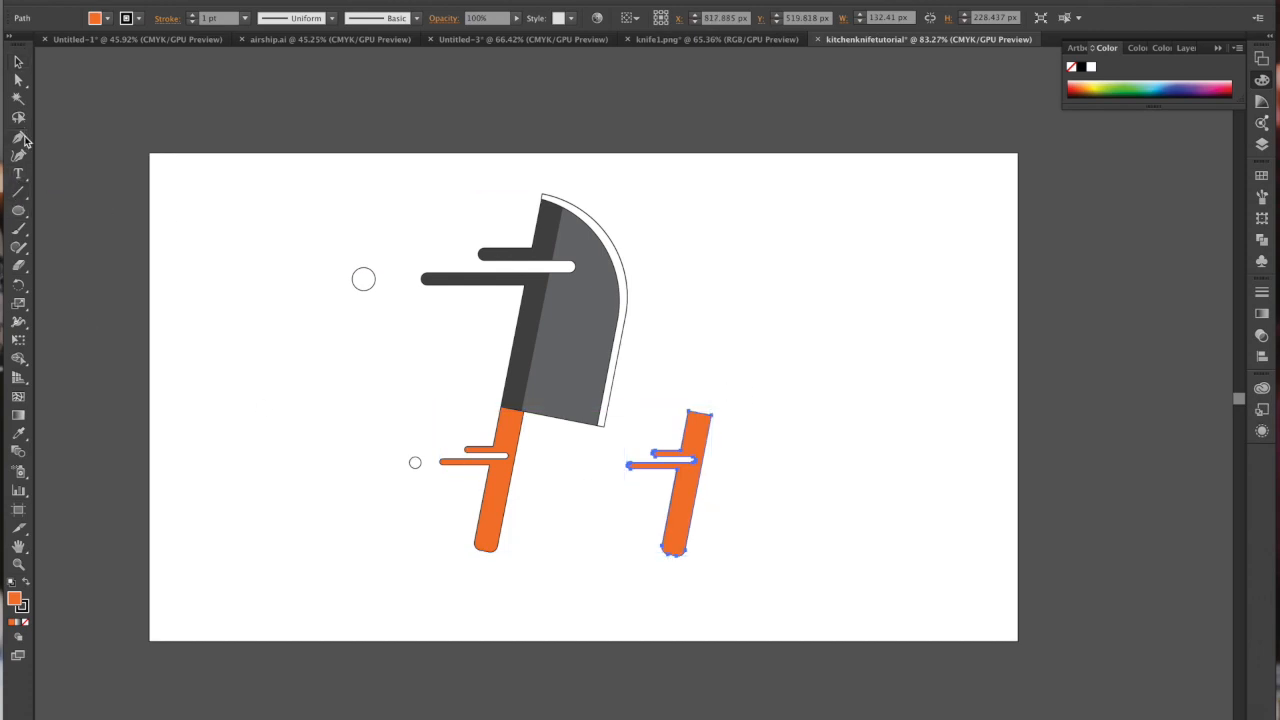
pyautogui.click(699, 399)
pyautogui.moveTo(668, 541); pyautogui.dragTo(670, 582)
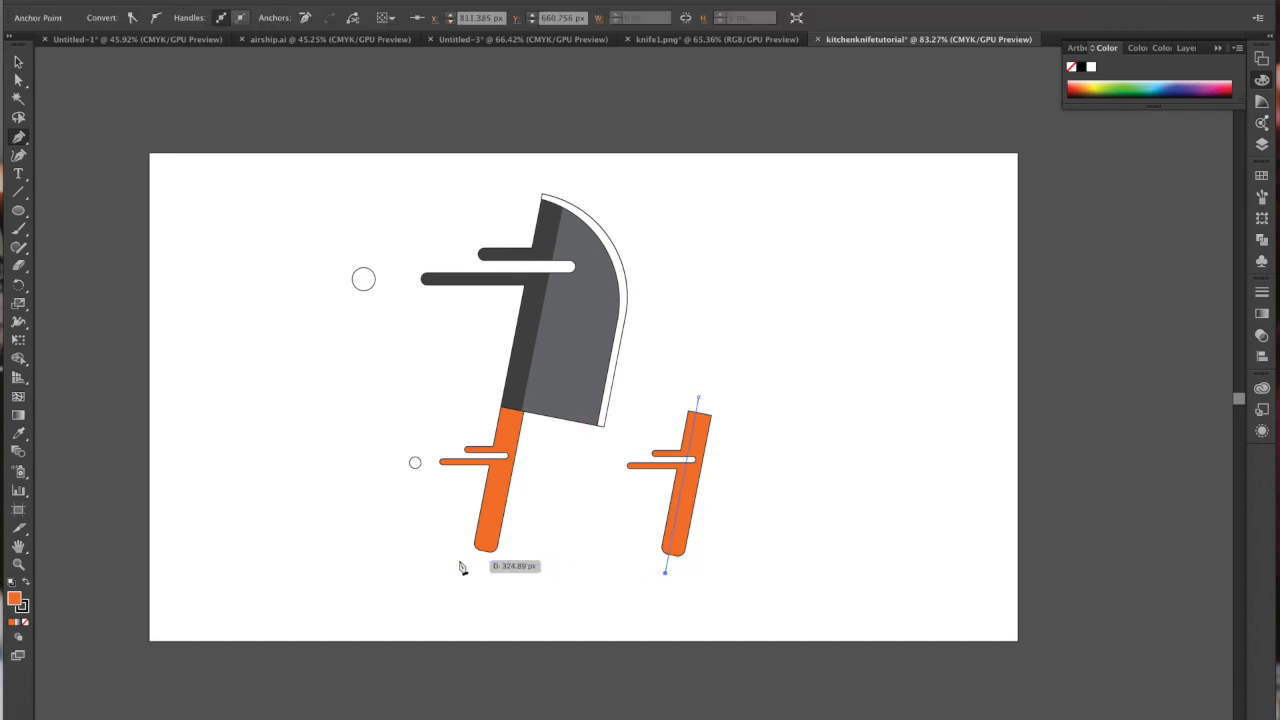
# - Remove the handle copy's front half and the protruding line ends with Shape Builder, keeping the back strip with its speed lines
pyautogui.click(18, 62)
pyautogui.click(705, 380)
pyautogui.moveTo(667, 368); pyautogui.dragTo(746, 668)
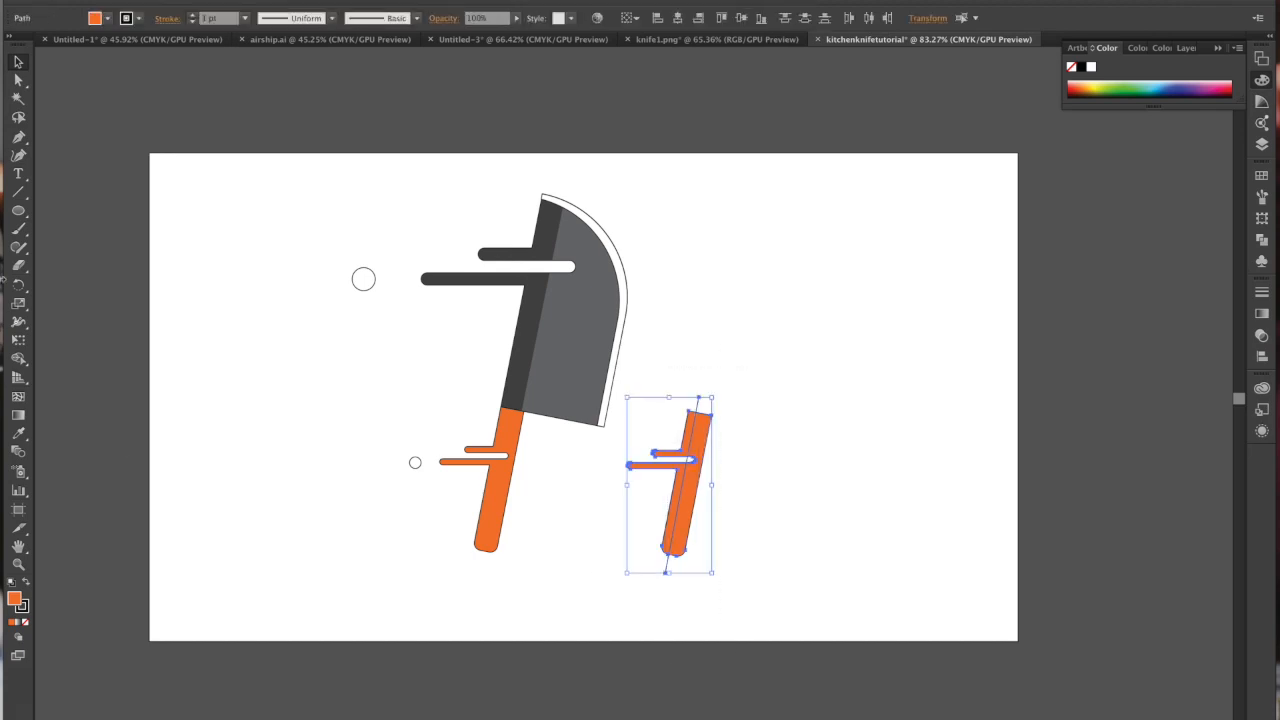
pyautogui.click(20, 360)
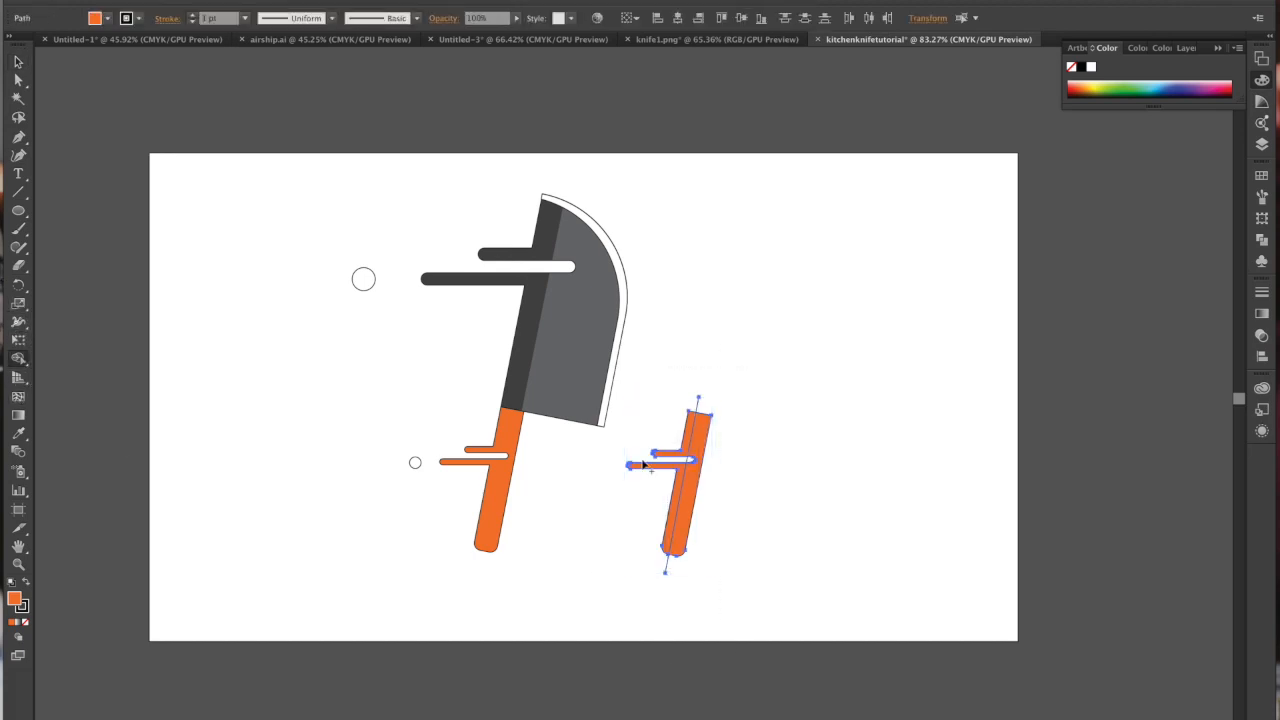
pyautogui.keyDown('alt'); pyautogui.click(705, 445); pyautogui.keyUp('alt')
pyautogui.keyDown('alt'); pyautogui.click(700, 404); pyautogui.keyUp('alt')
pyautogui.keyDown('alt'); pyautogui.click(664, 566); pyautogui.keyUp('alt')
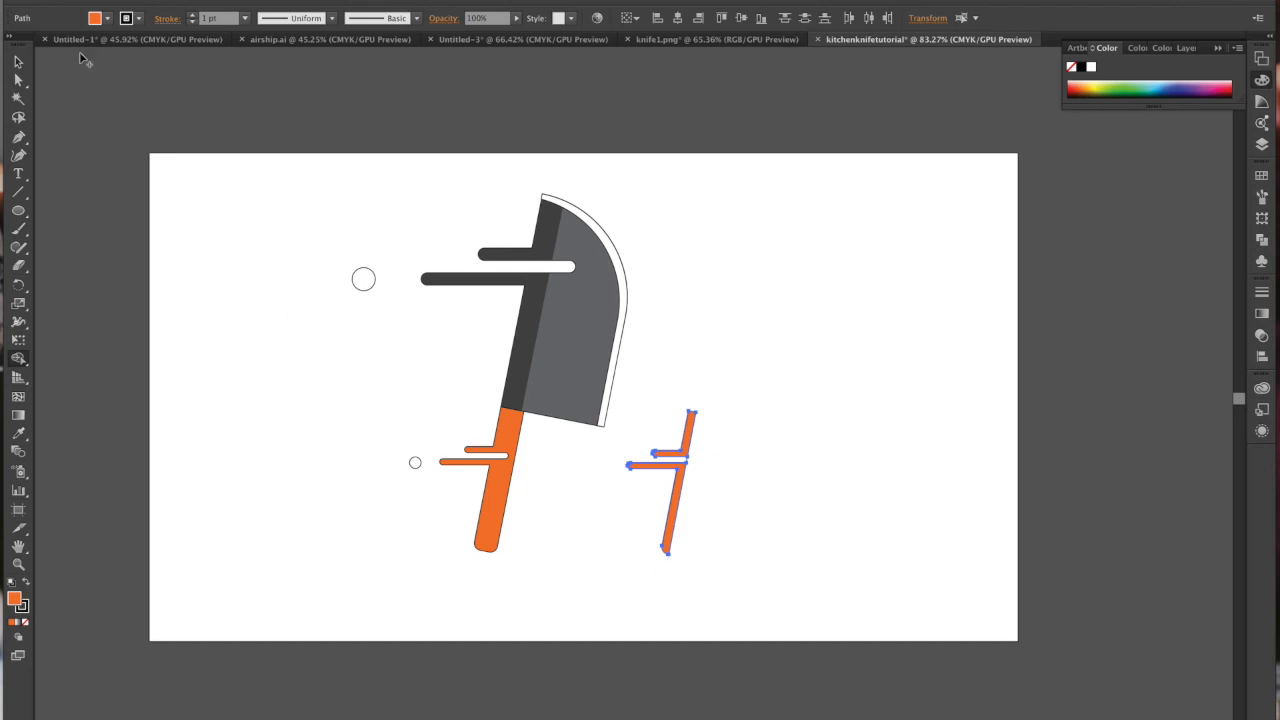
# - Delete the leftover line segment between the handle strip pieces and remove the stroke from both pieces
pyautogui.click(18, 61)
pyautogui.click(816, 424)
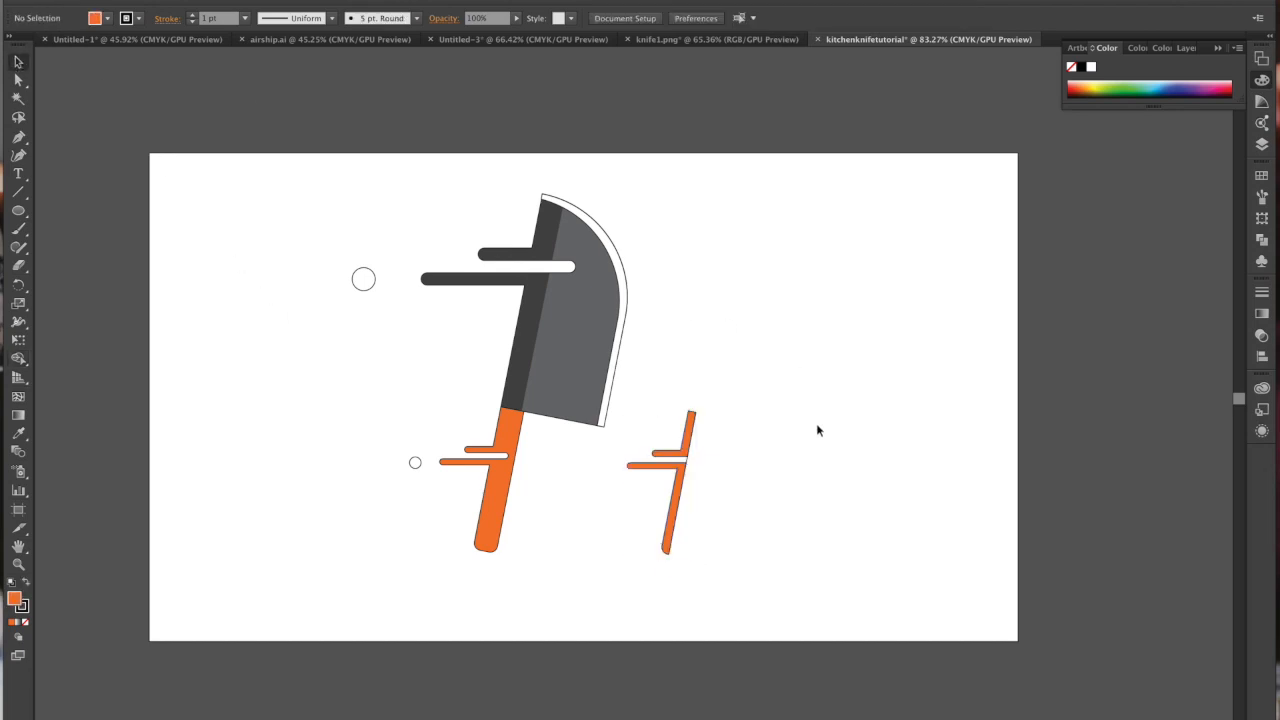
pyautogui.click(687, 461)
pyautogui.press('Delete')
pyautogui.moveTo(657, 400); pyautogui.dragTo(660, 650)
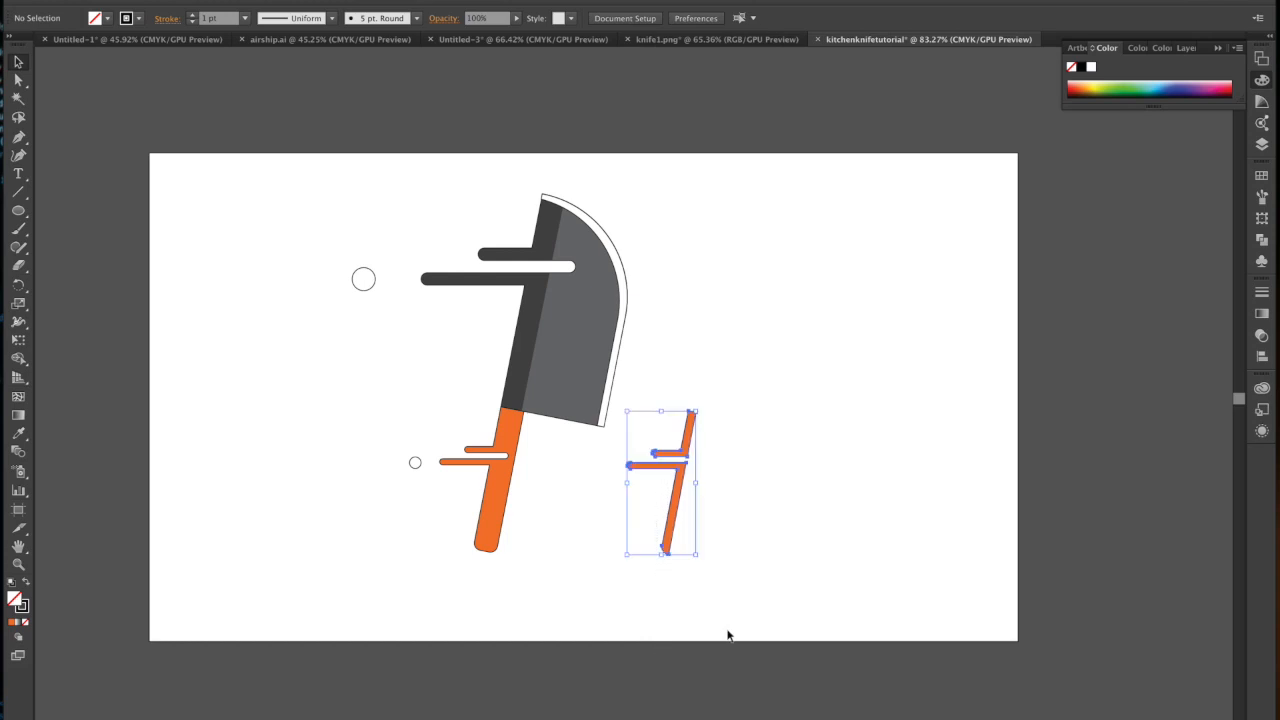
pyautogui.click(27, 623)
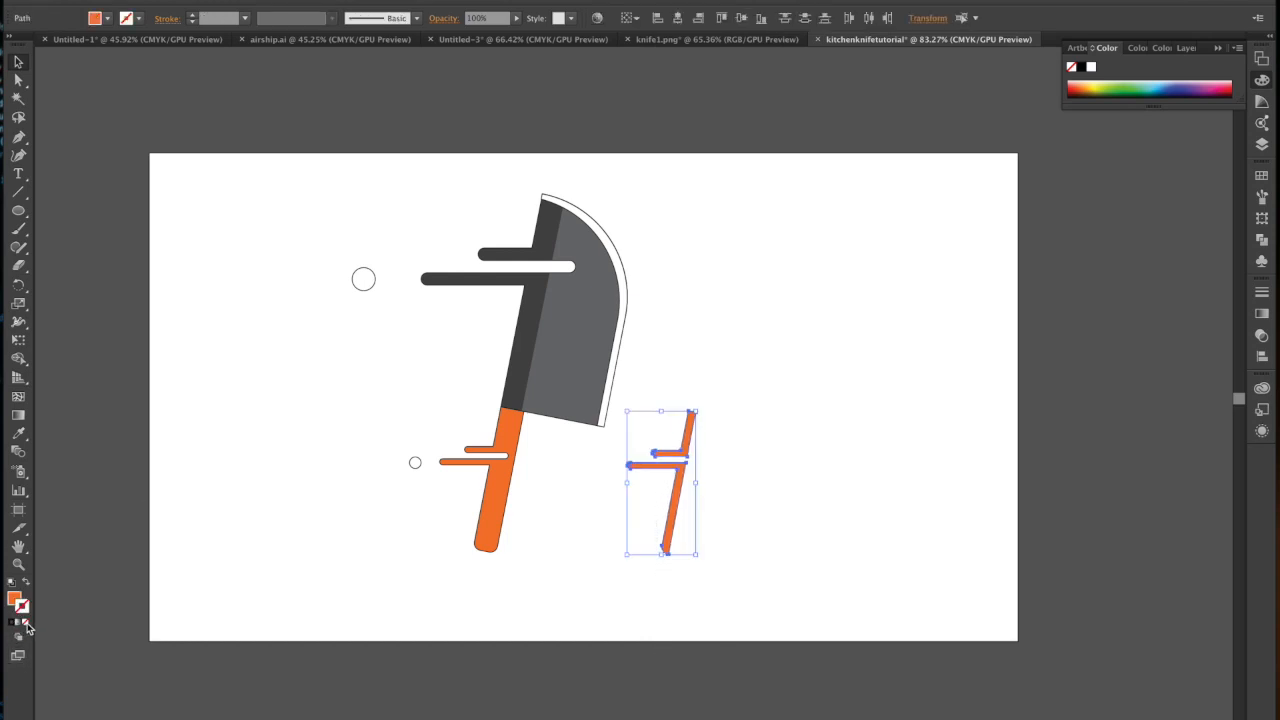
# - Fill both pieces of the handle strip with dark green (00782C)
pyautogui.doubleClick(14, 598)
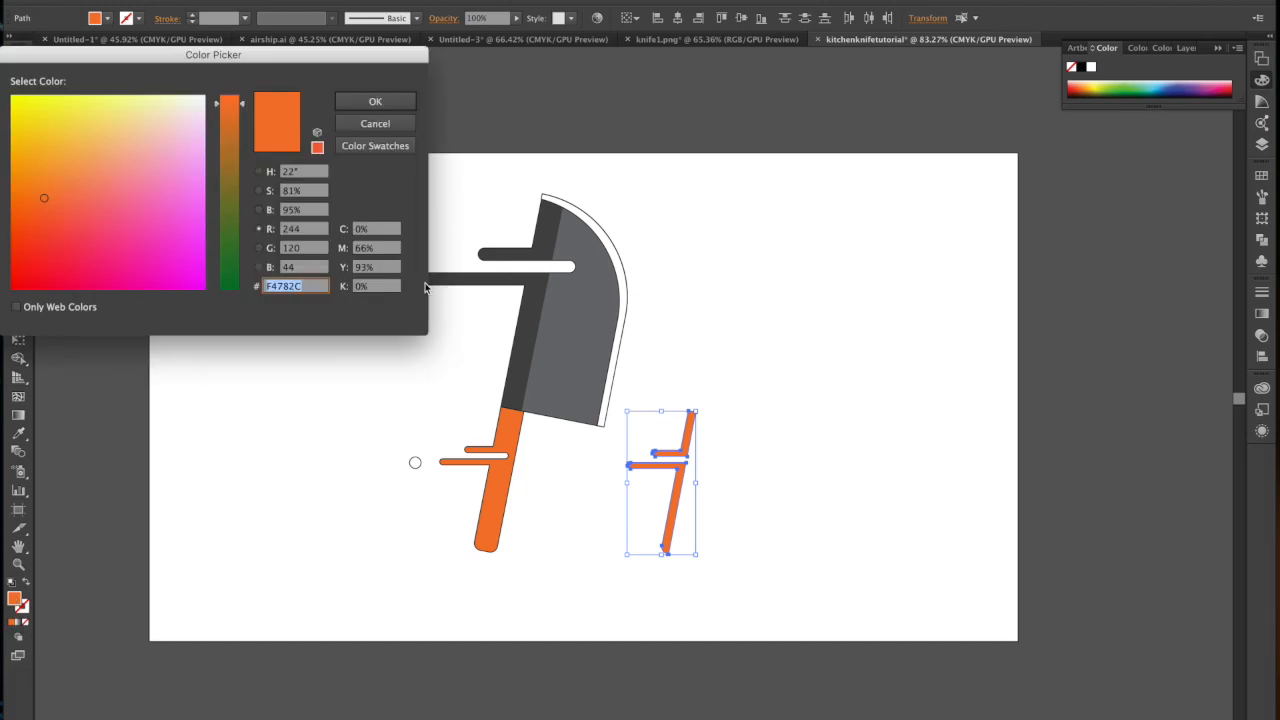
pyautogui.moveTo(246, 134); pyautogui.dragTo(229, 385)
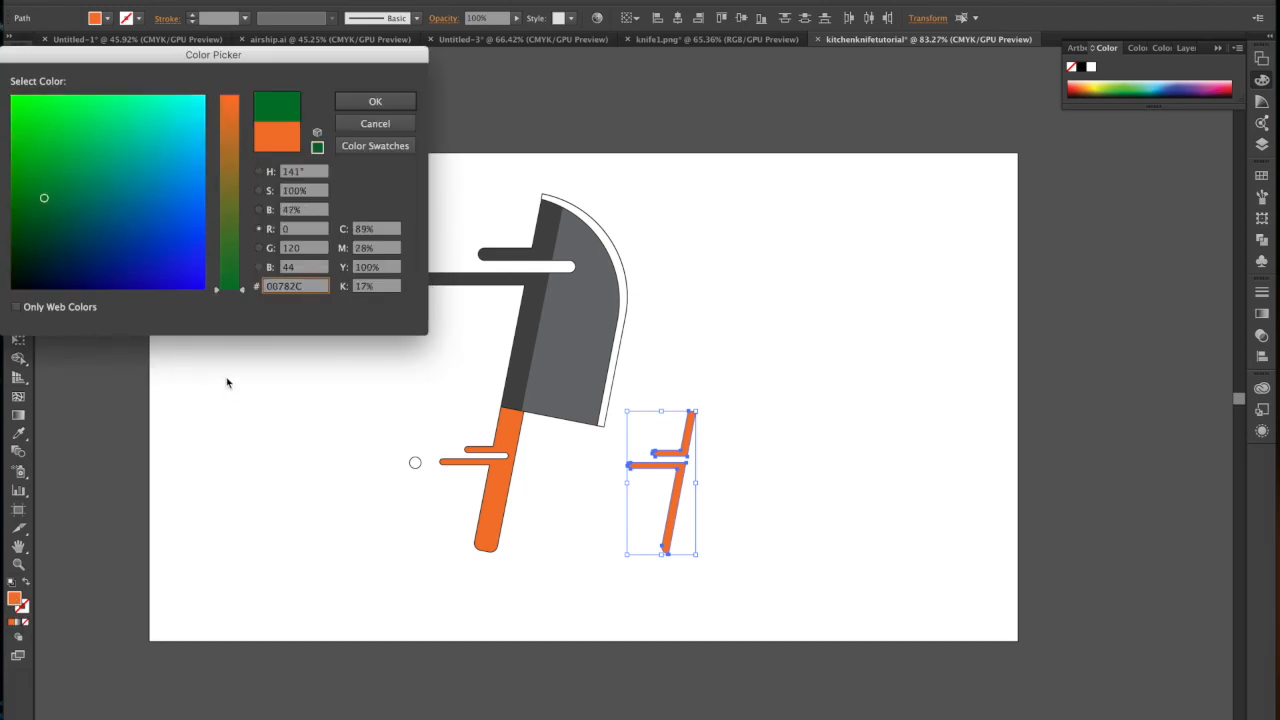
pyautogui.click(371, 105)
# - Set the handle strip pieces to 30% opacity and fill them with black (000000)
pyautogui.click(473, 18)
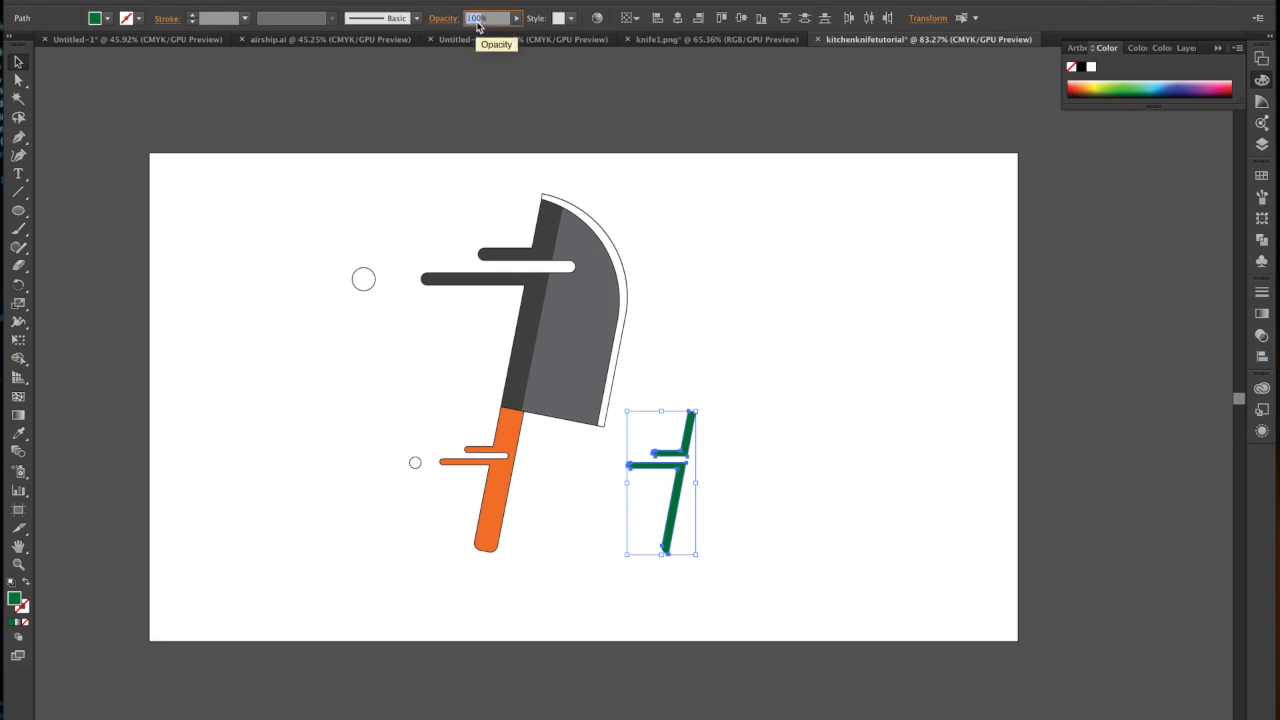
pyautogui.write('30')
pyautogui.press('Return')
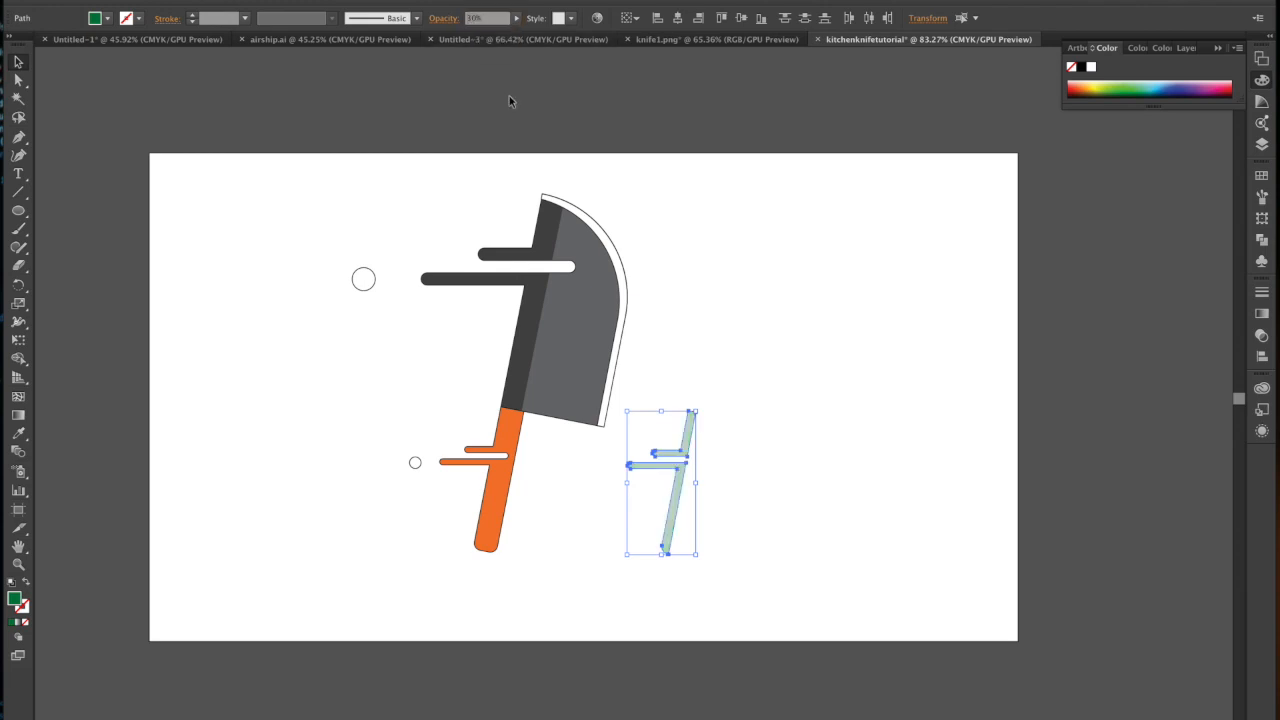
pyautogui.doubleClick(15, 600)
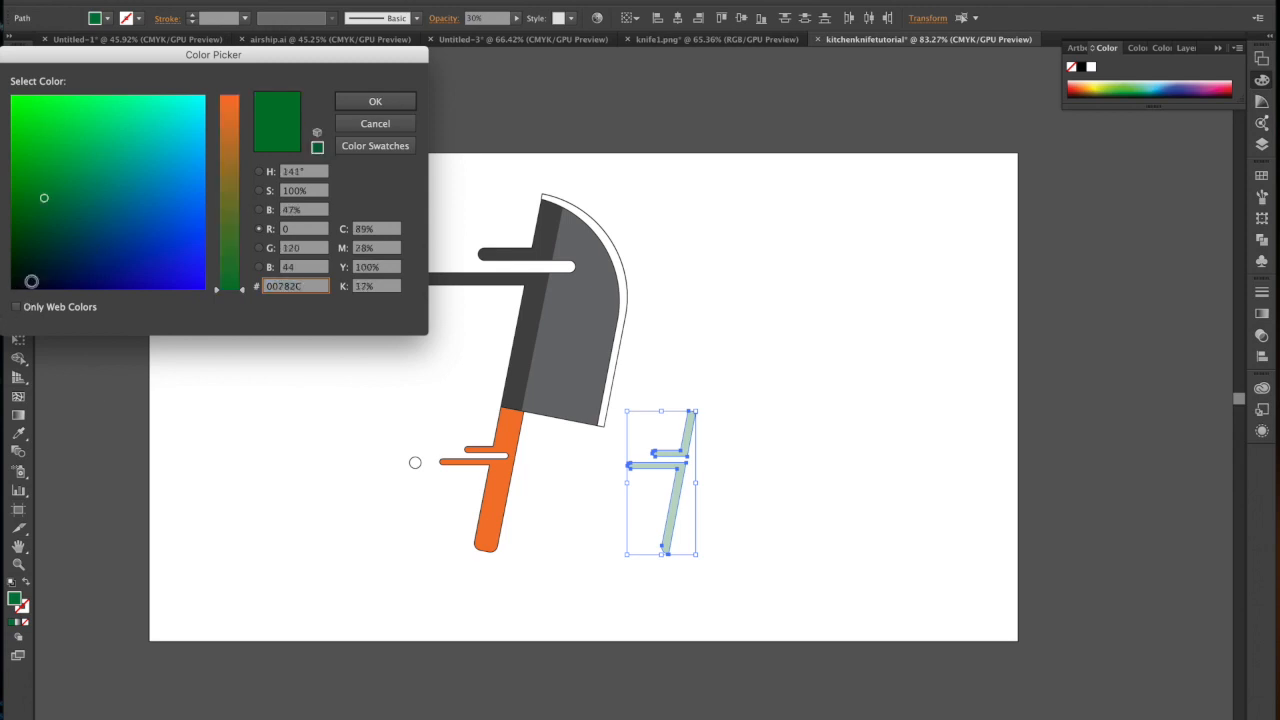
pyautogui.click(12, 288)
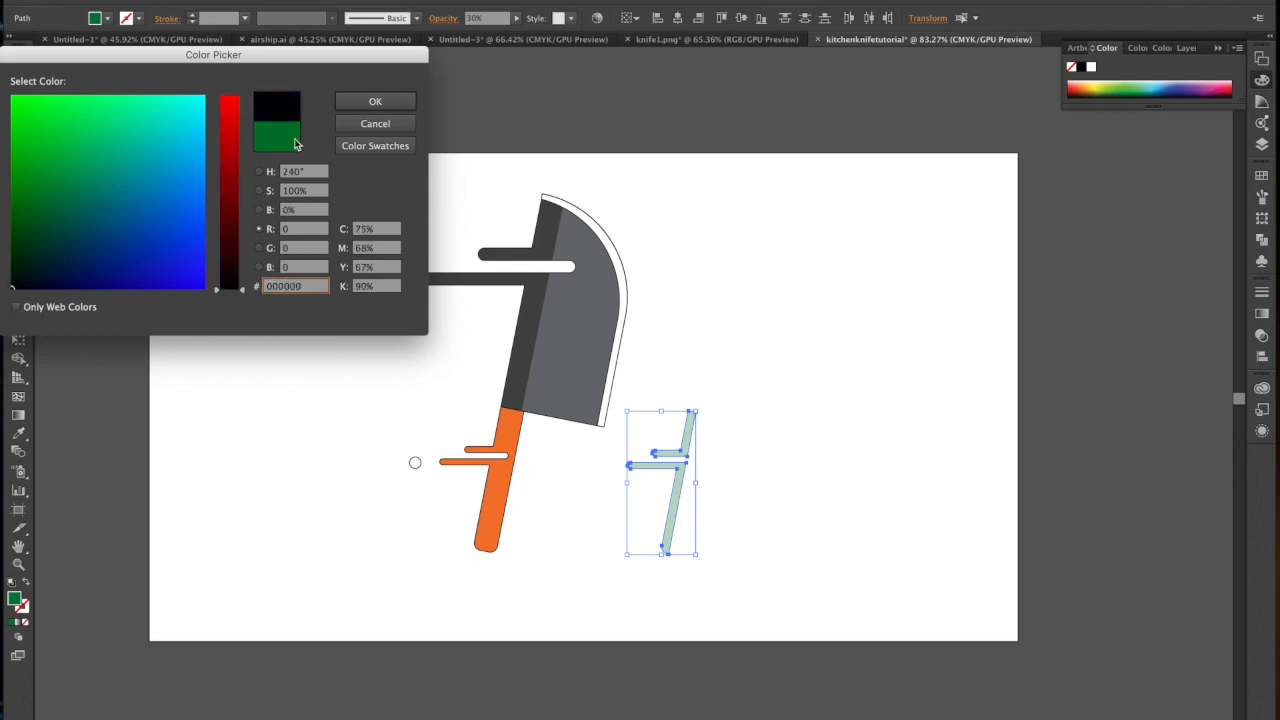
pyautogui.click(360, 103)
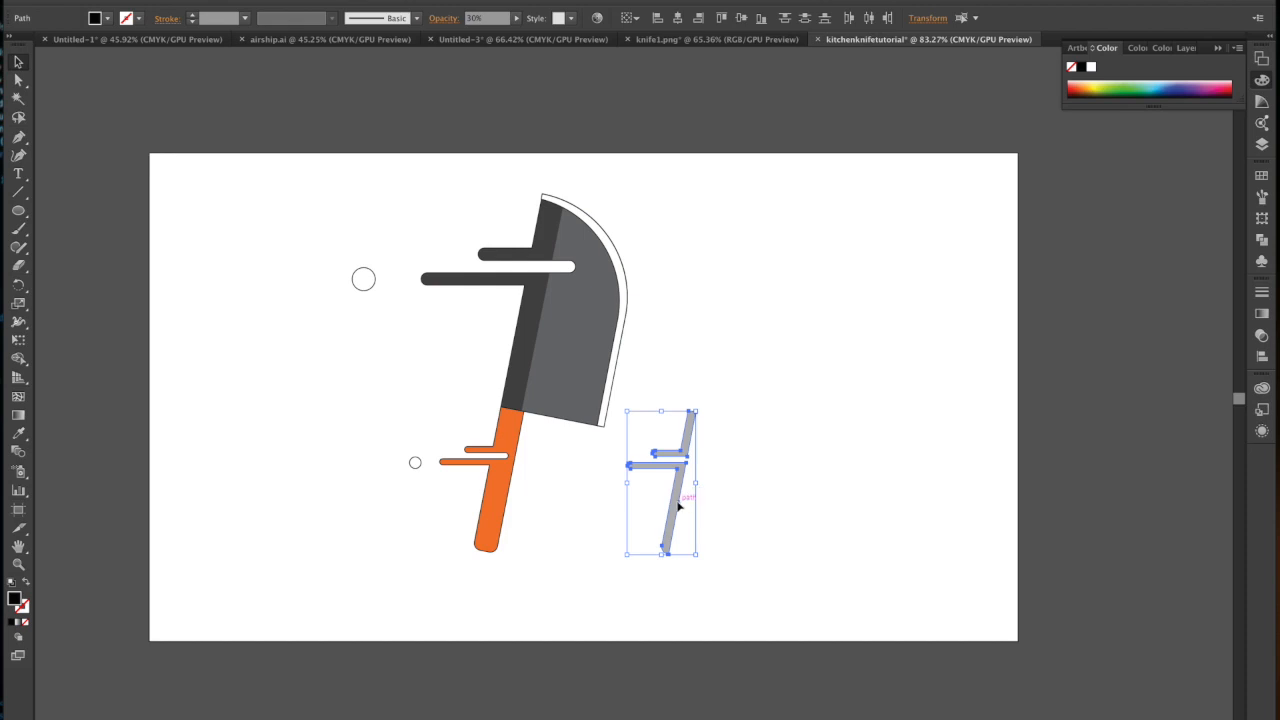
# - Move the translucent strip onto the orange handle, aligning it with the handle's back edge and speed lines
pyautogui.hotkey('shift', 'Left')
pyautogui.hotkey('shift', 'Left')
pyautogui.hotkey('shift', 'Left')
pyautogui.hotkey('shift', 'Left')
pyautogui.hotkey('shift', 'Left')
pyautogui.hotkey('shift', 'Left')
pyautogui.hotkey('shift', 'Left')
pyautogui.hotkey('shift', 'Left')
pyautogui.hotkey('shift', 'Left')
pyautogui.hotkey('shift', 'Left')
pyautogui.hotkey('shift', 'Left')
pyautogui.hotkey('shift', 'Left')
pyautogui.hotkey('shift', 'Left')
pyautogui.hotkey('shift', 'Left')
pyautogui.hotkey('shift', 'Left')
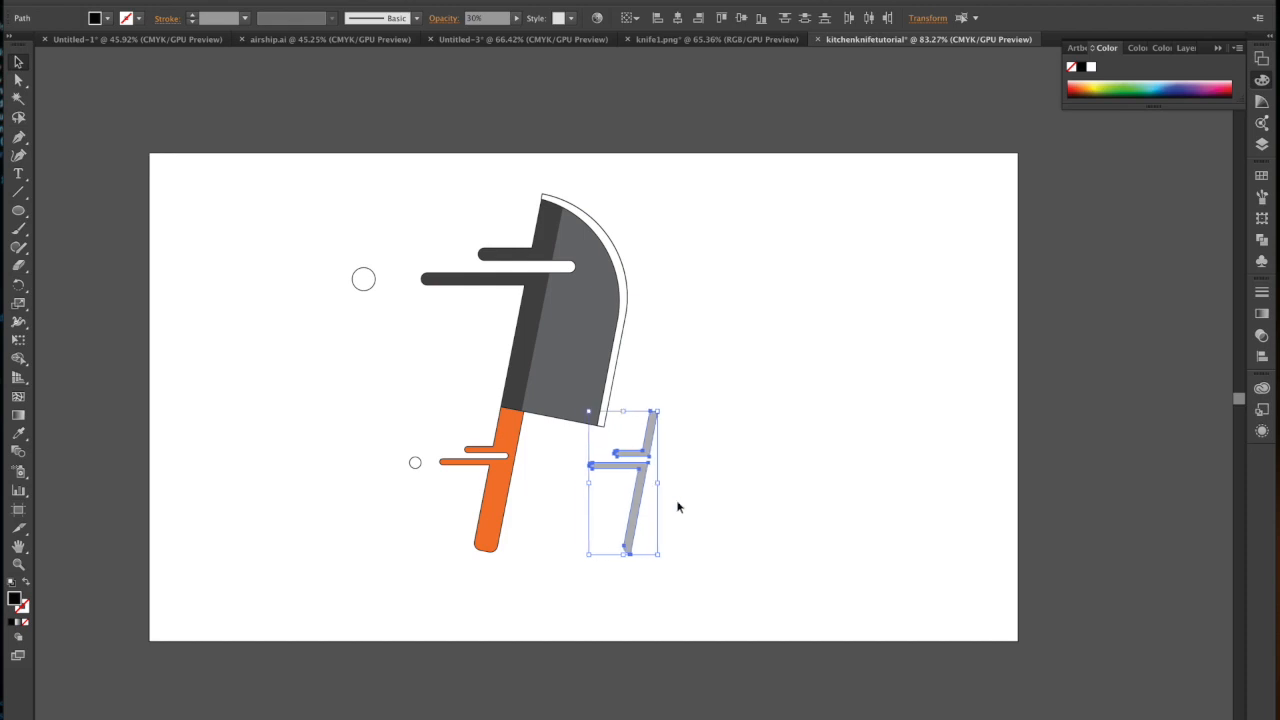
pyautogui.hotkey('shift', 'Left')
pyautogui.hotkey('shift', 'Left')
pyautogui.hotkey('shift', 'Left')
pyautogui.hotkey('shift', 'Left')
pyautogui.hotkey('shift', 'Left')
pyautogui.hotkey('shift', 'Left')
pyautogui.hotkey('shift', 'Left')
pyautogui.hotkey('shift', 'Left')
pyautogui.hotkey('shift', 'Left')
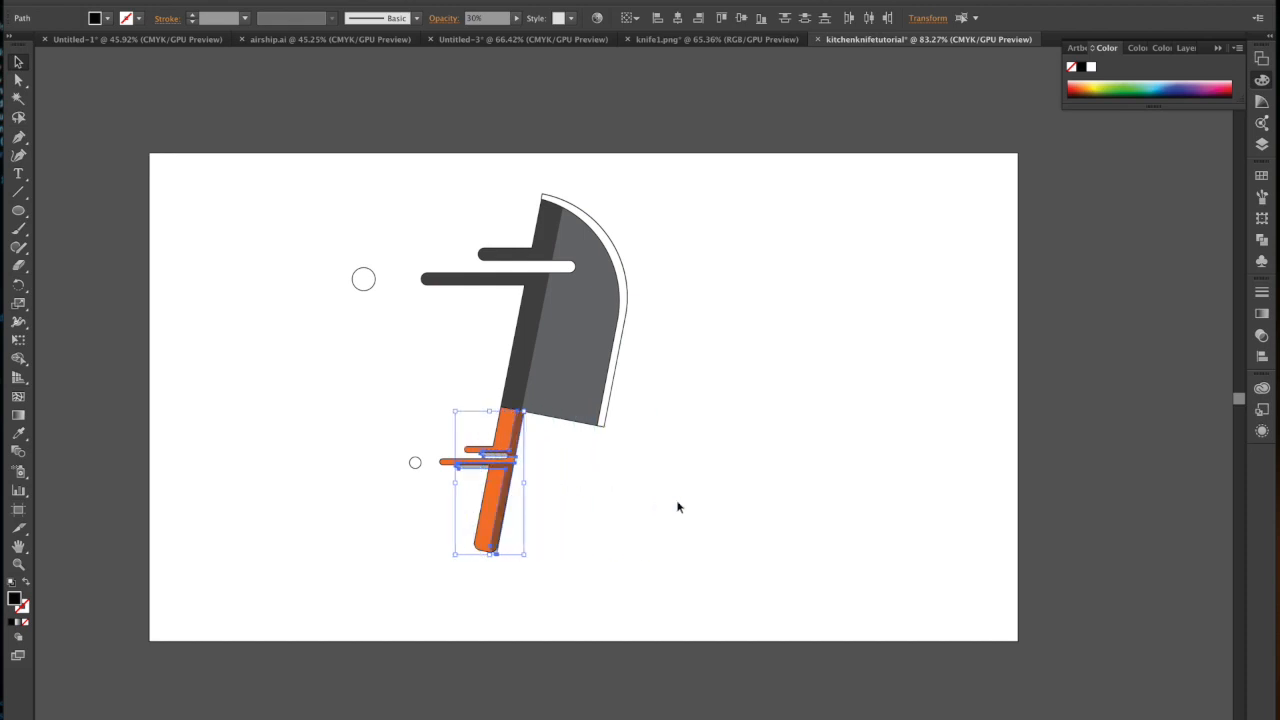
pyautogui.scroll(5, 677, 506)
pyautogui.hscroll(-3, 535, 444)
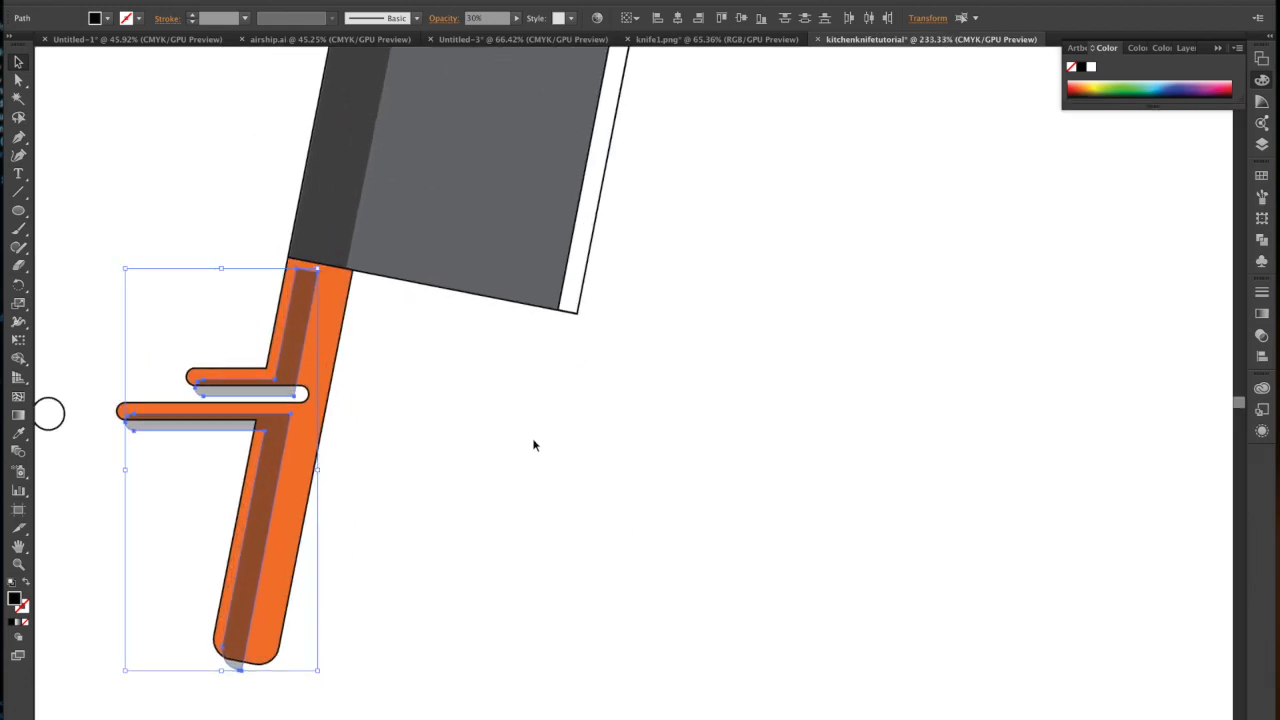
pyautogui.scroll(1, 534, 443)
pyautogui.moveTo(344, 397)
pyautogui.mouseDown()
pyautogui.moveTo(351, 366)
pyautogui.moveTo(340, 381)
pyautogui.mouseUp()
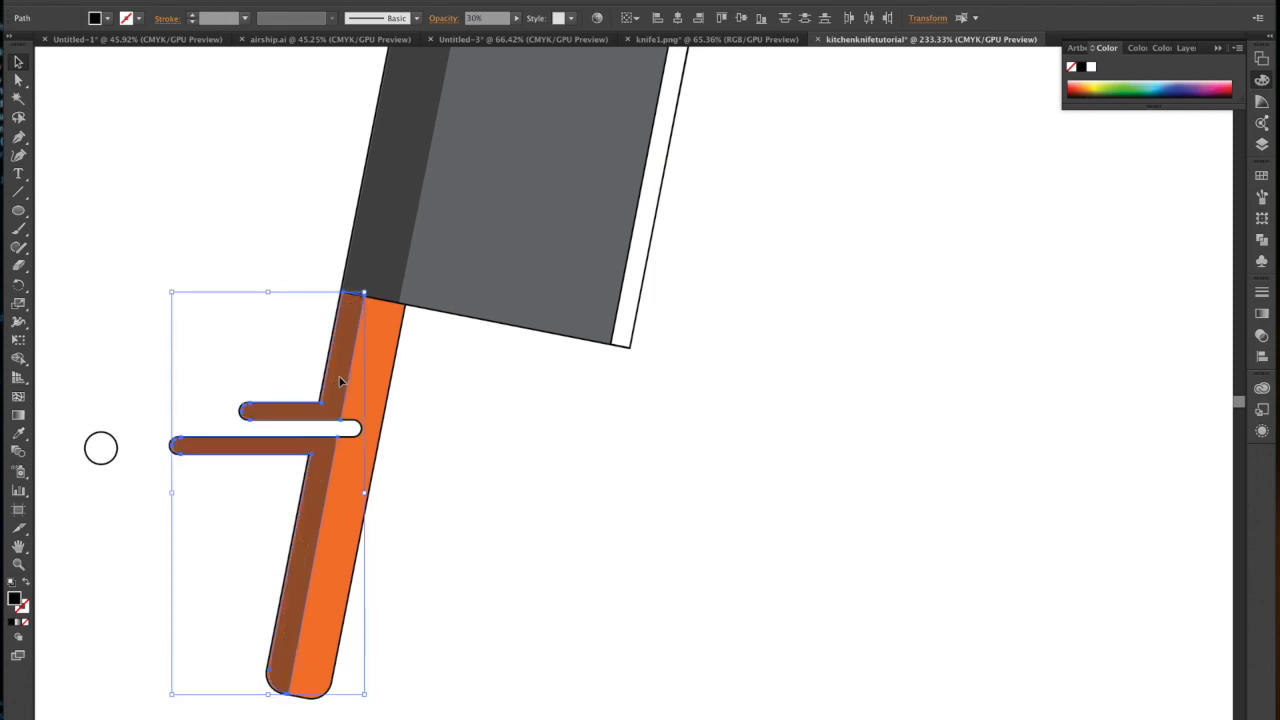
# - Deselect the shading strip and examine its fit along the handle, both close up and within the whole knife
pyautogui.scroll(5, 454, 466)
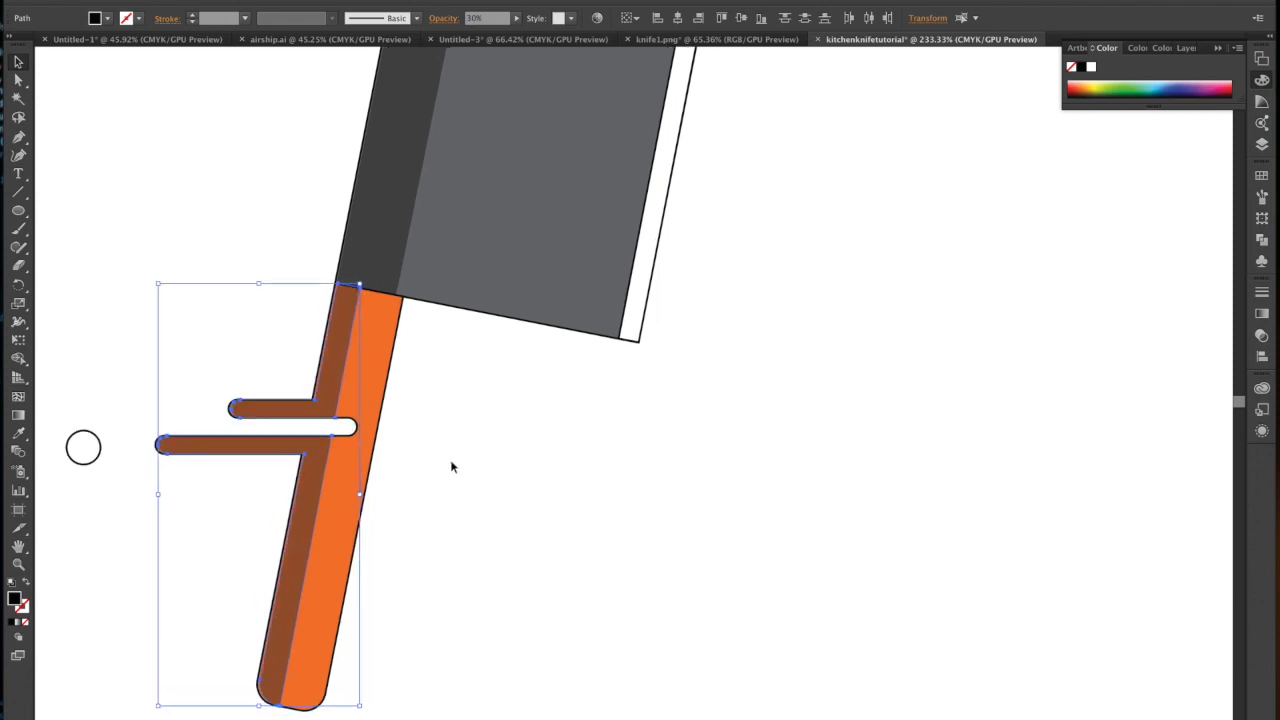
pyautogui.hscroll(-3, 450, 463)
pyautogui.scroll(1, 450, 463)
pyautogui.click(388, 363)
pyautogui.press('super+z')
pyautogui.press('super+shift+z')
pyautogui.click(612, 403)
pyautogui.scroll(-10, 612, 403)
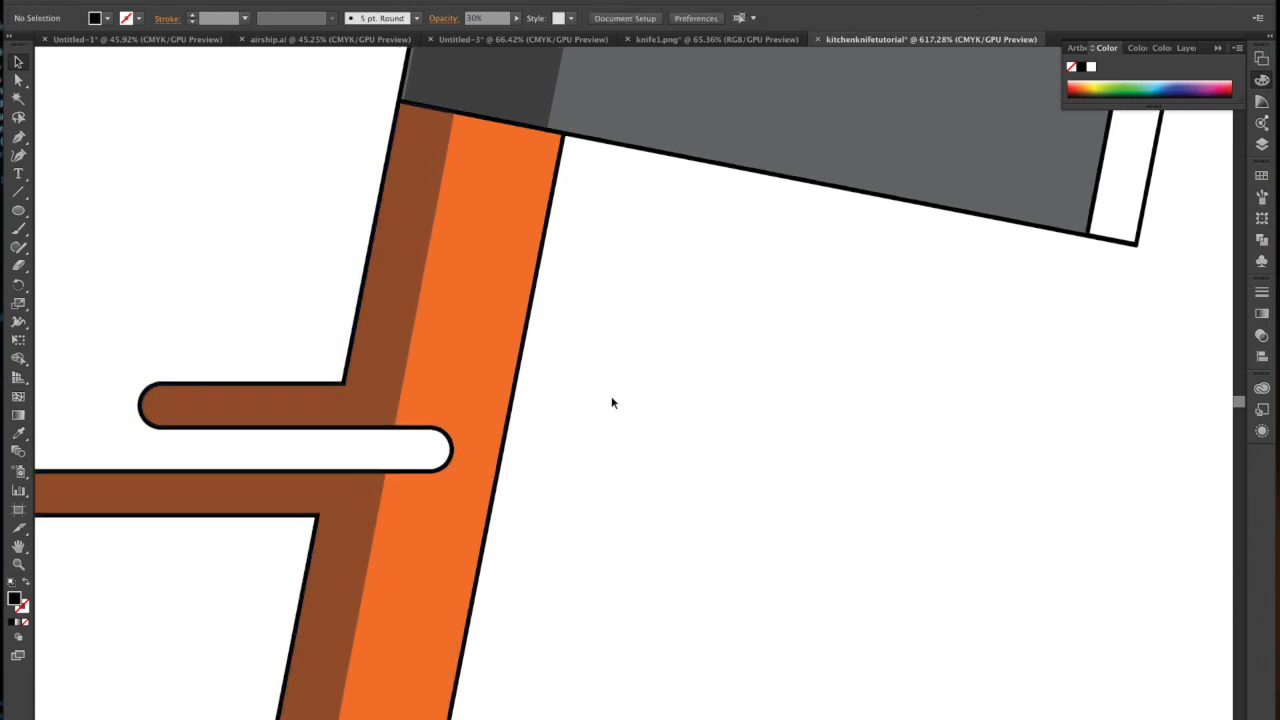
pyautogui.scroll(-2, 612, 403)
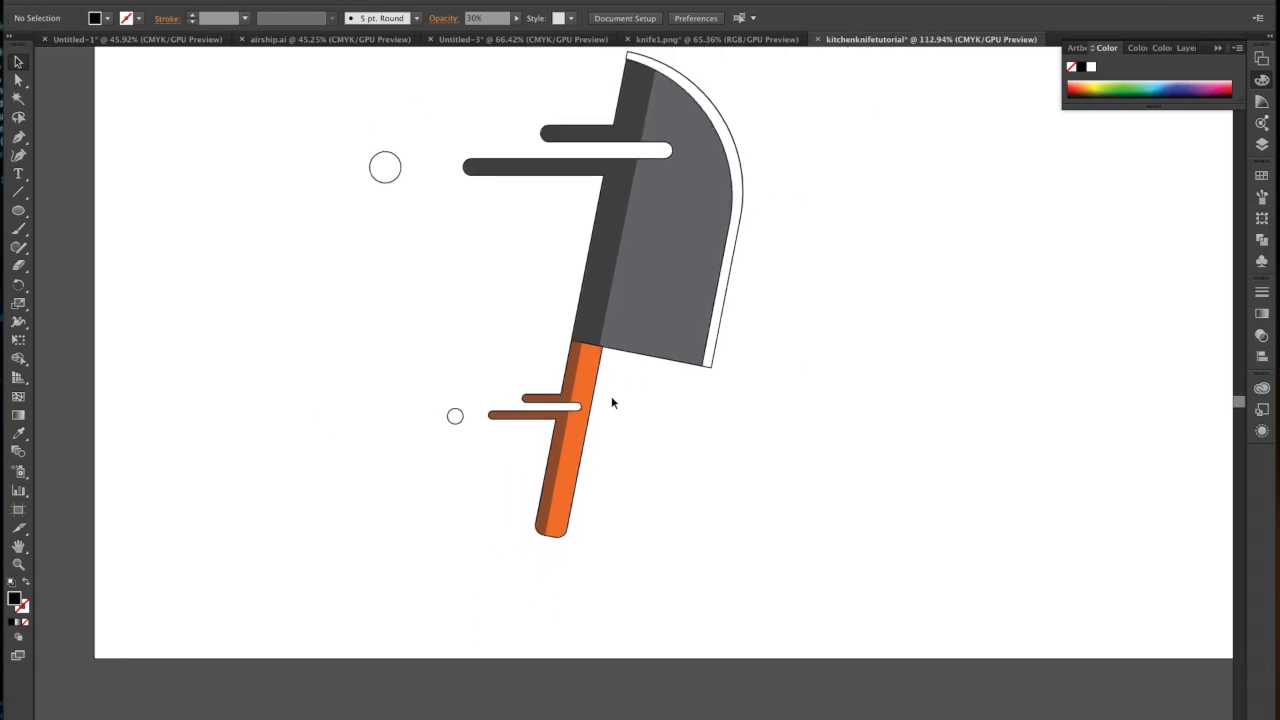
pyautogui.scroll(-1, 612, 403)
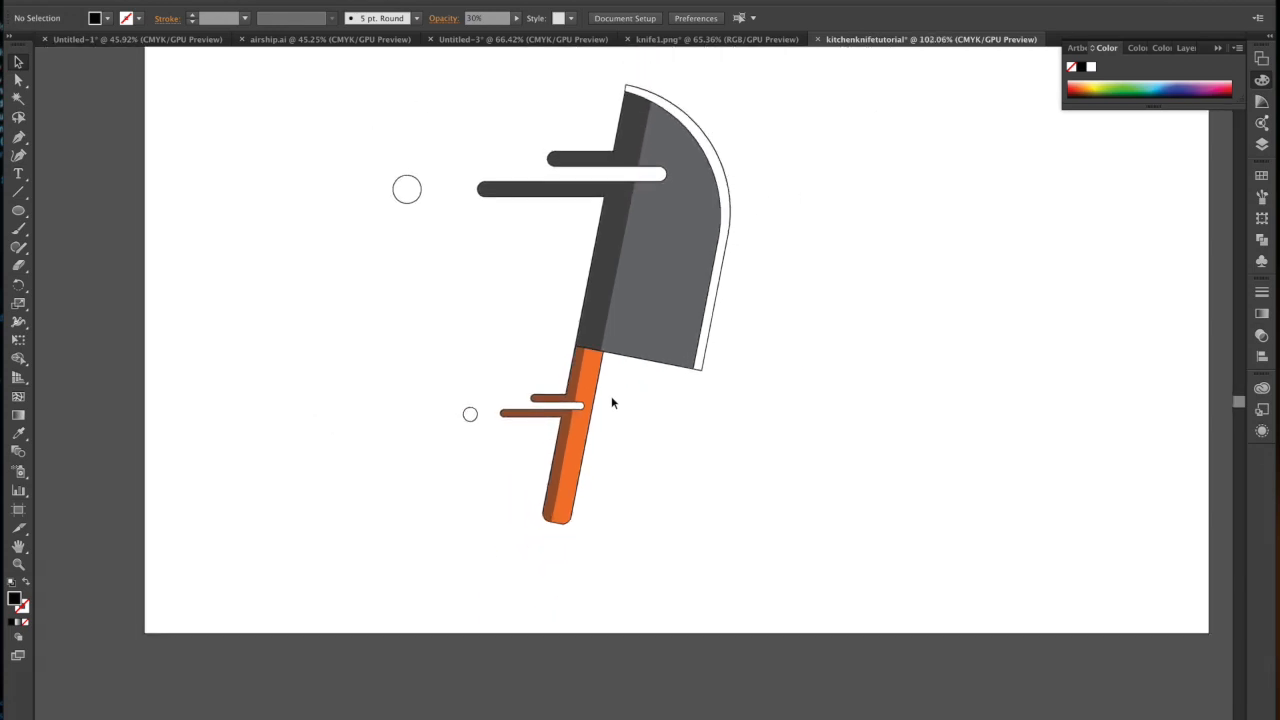
pyautogui.scroll(-3, 612, 403)
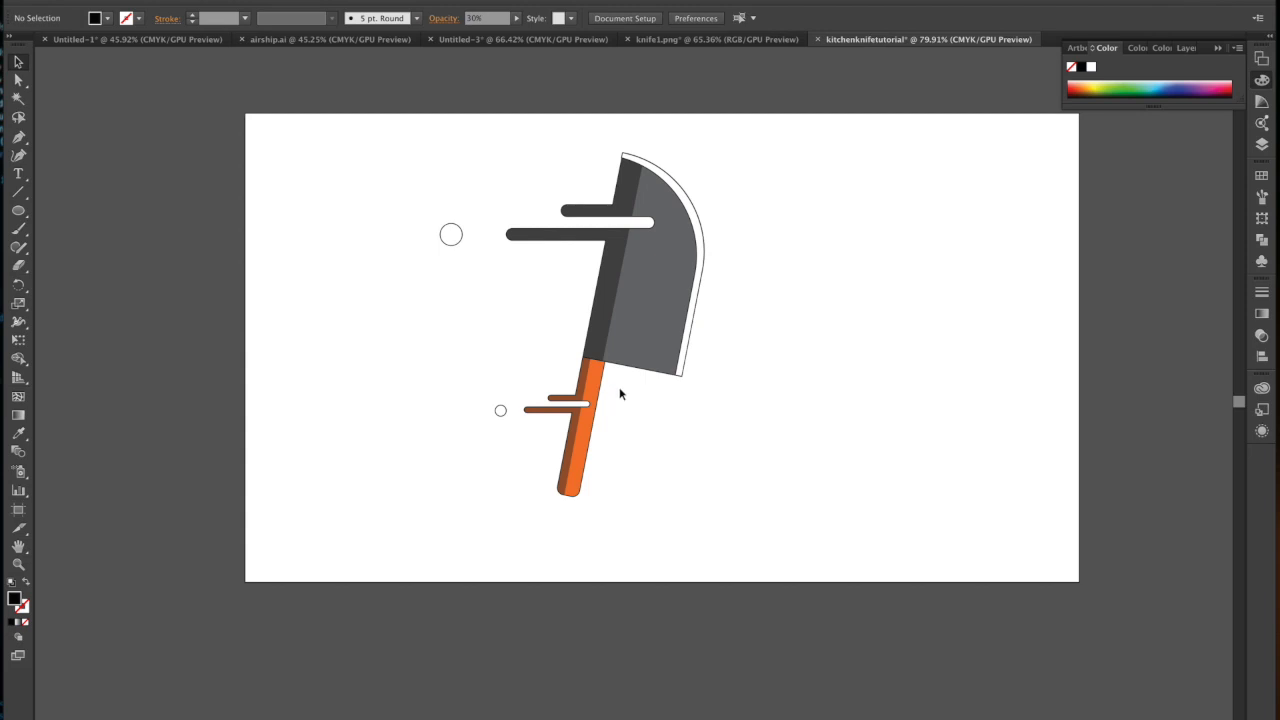
# - Fill the circle beside the blade with the blade's grey and the circle beside the handle with the handle's orange
pyautogui.click(456, 236)
pyautogui.click(18, 433)
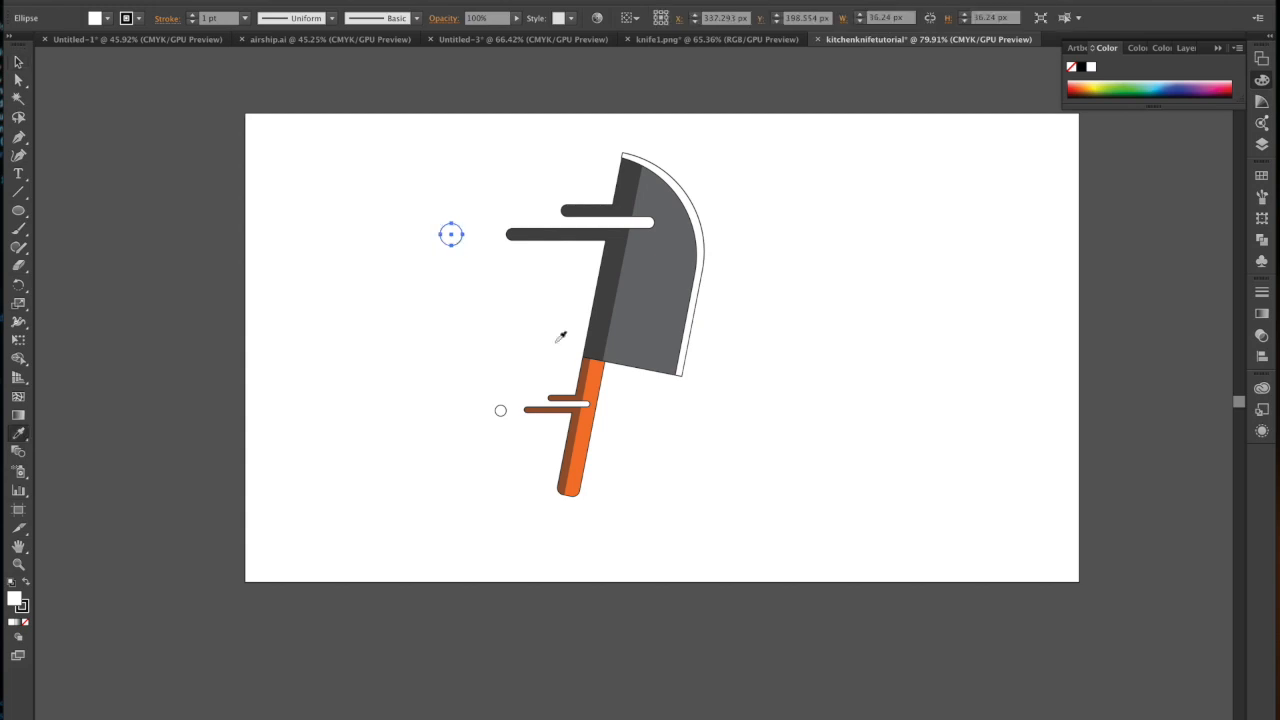
pyautogui.click(651, 311)
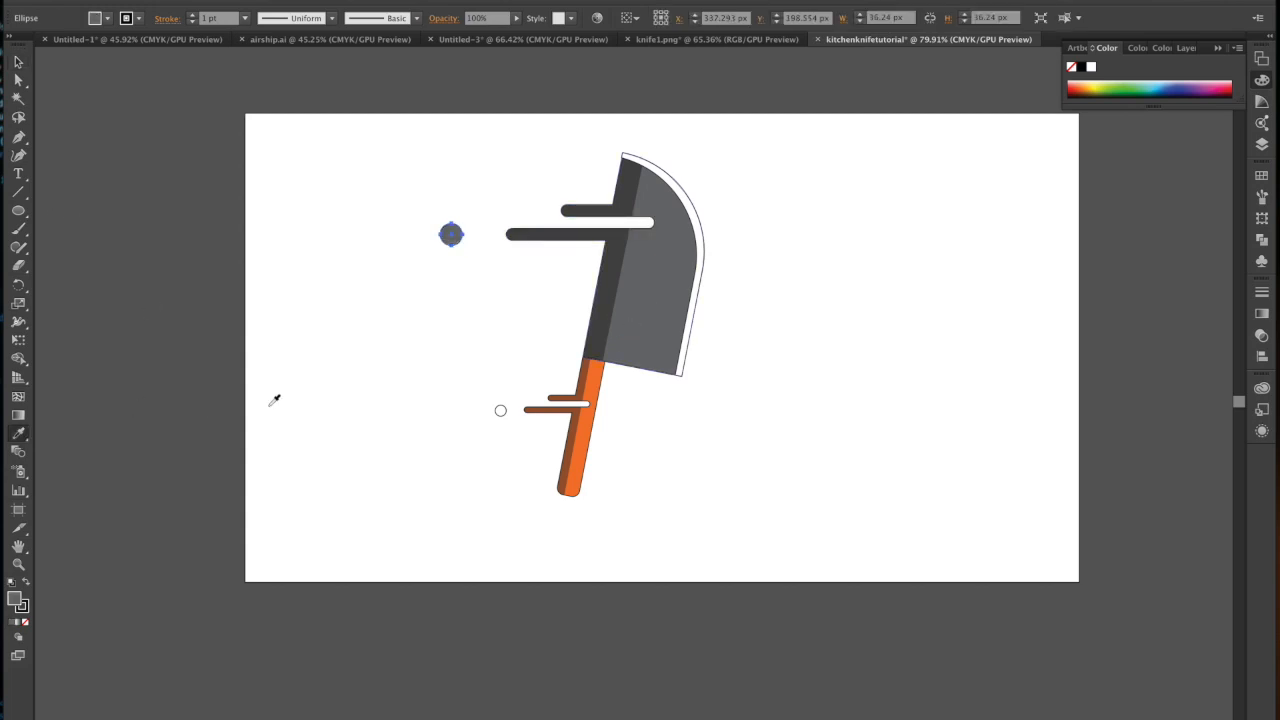
pyautogui.click(18, 62)
pyautogui.click(501, 410)
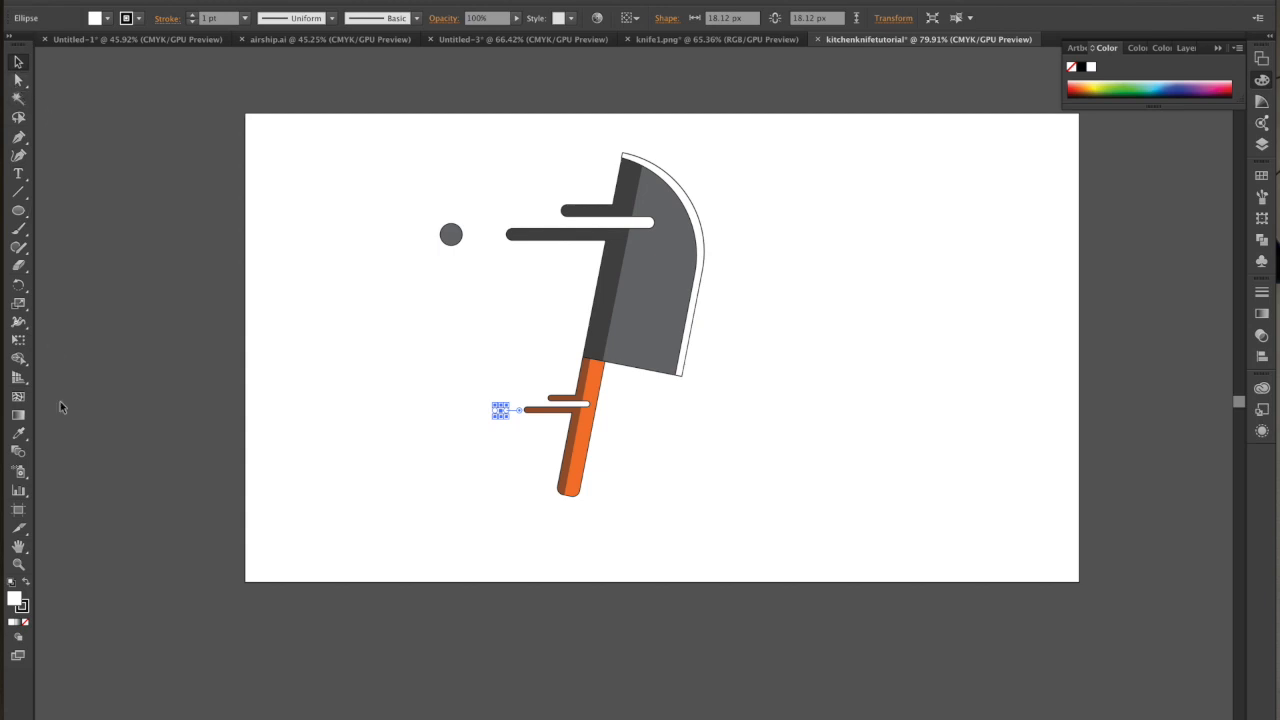
pyautogui.click(18, 433)
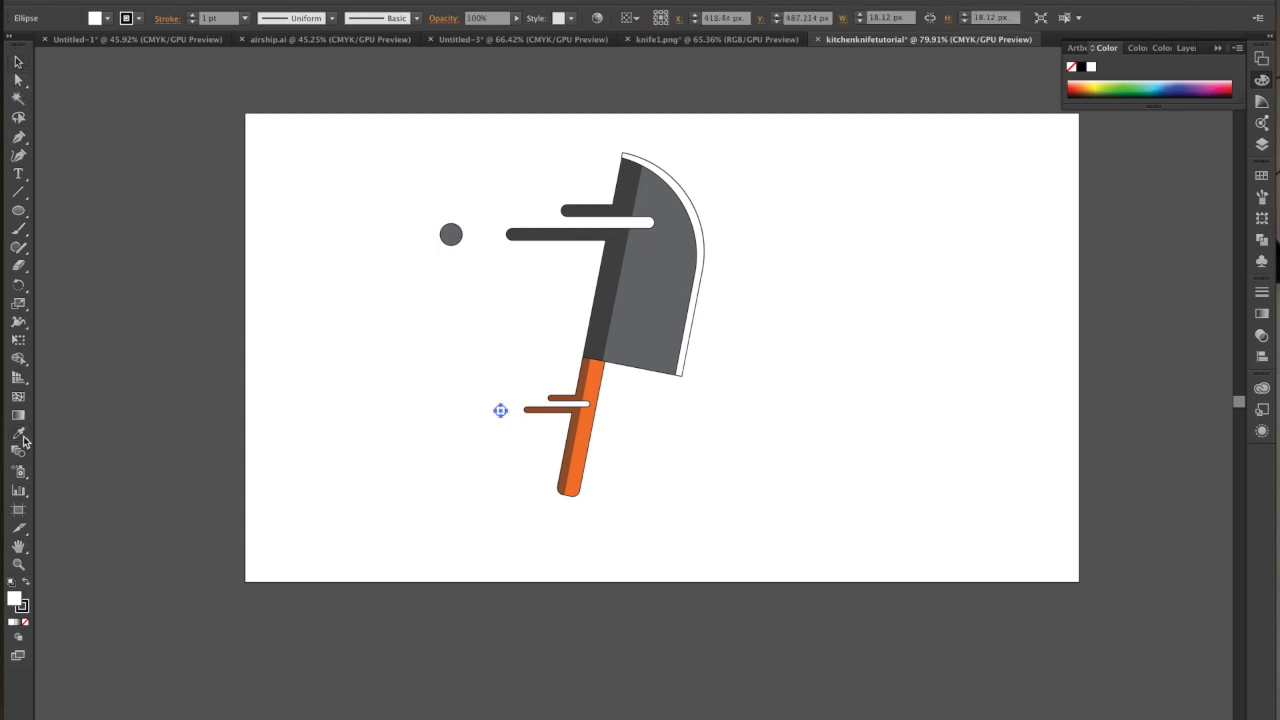
pyautogui.click(590, 437)
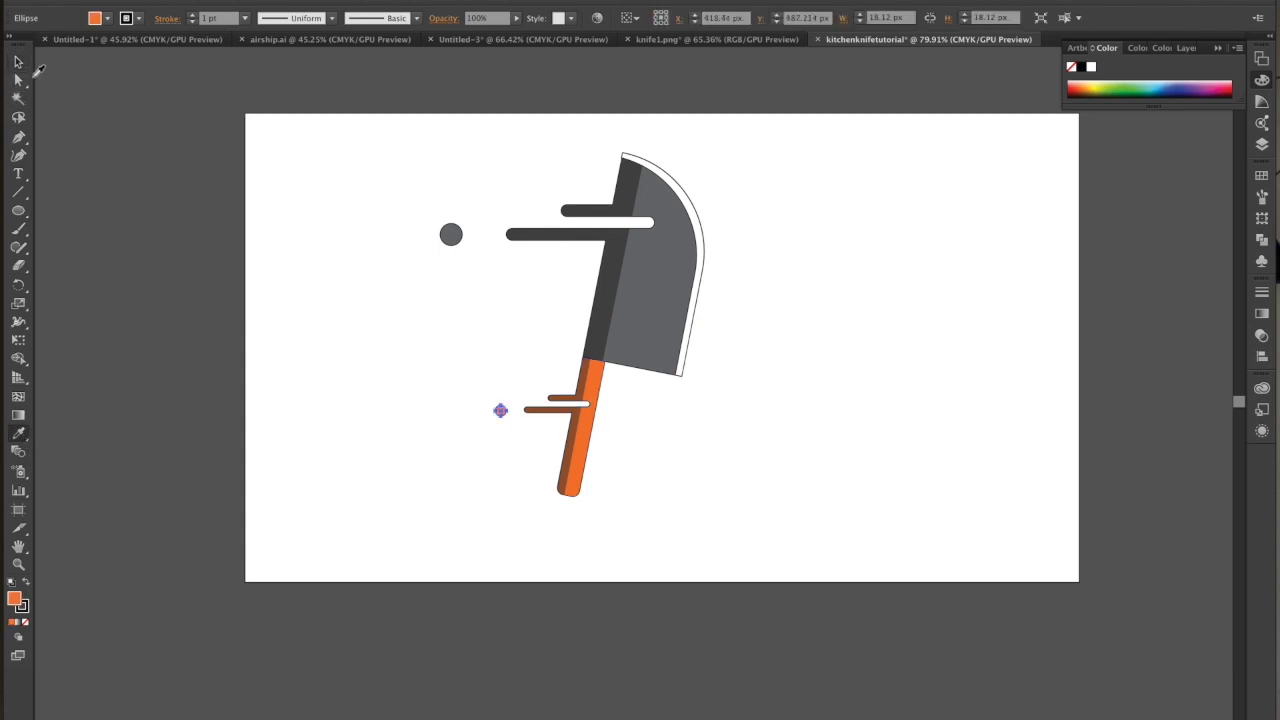
pyautogui.click(18, 63)
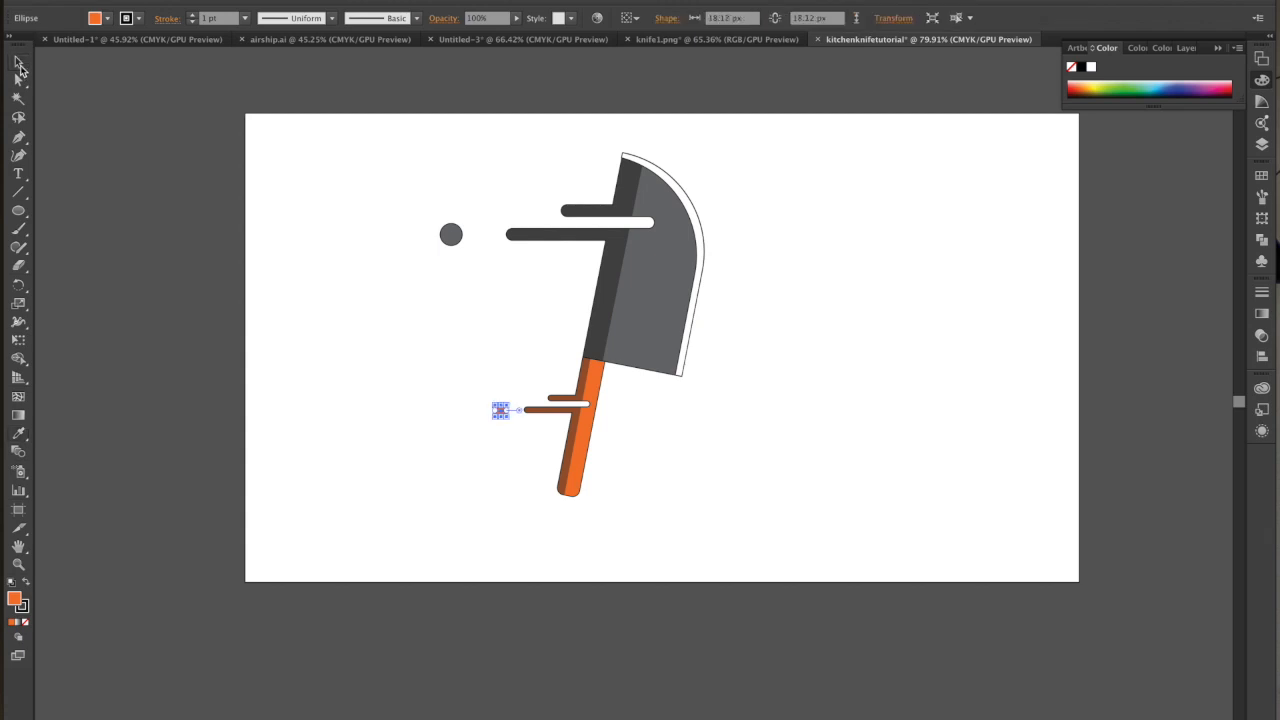
# - Draw two slanted lines about 36 px long across the handle, one near the blade and one near the handle's end
pyautogui.click(19, 137)
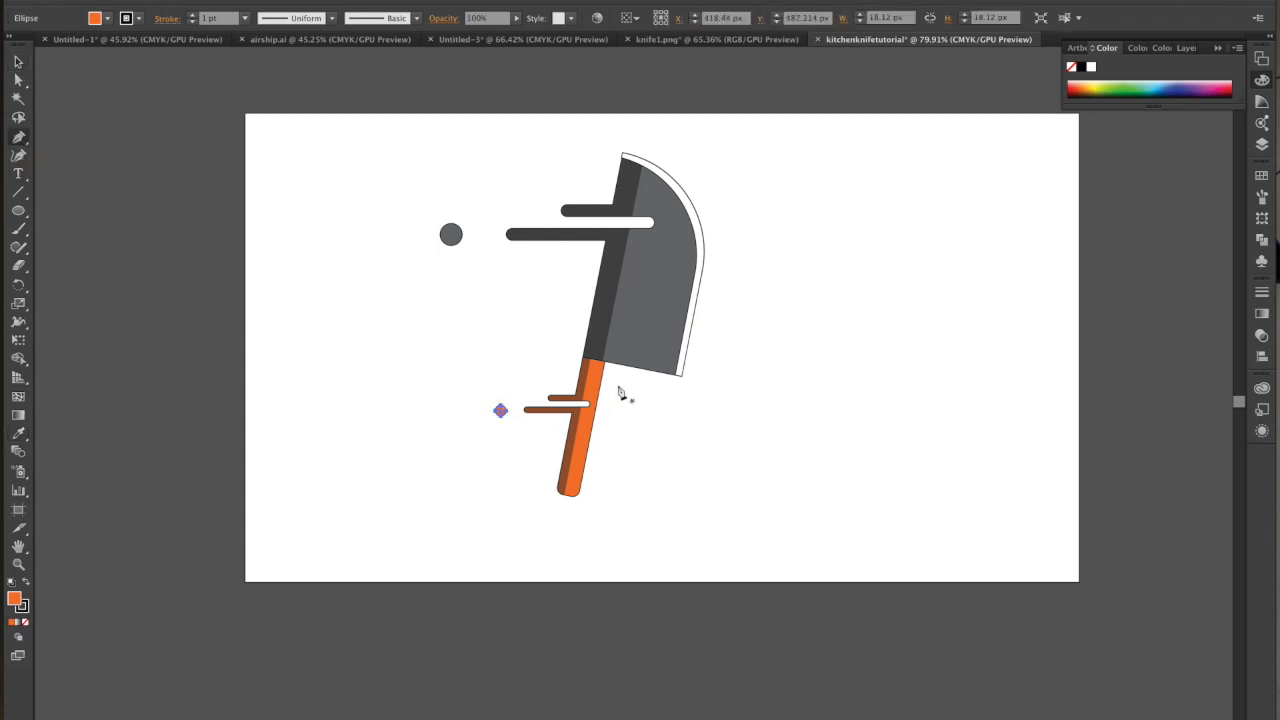
pyautogui.moveTo(581, 377); pyautogui.dragTo(606, 388)
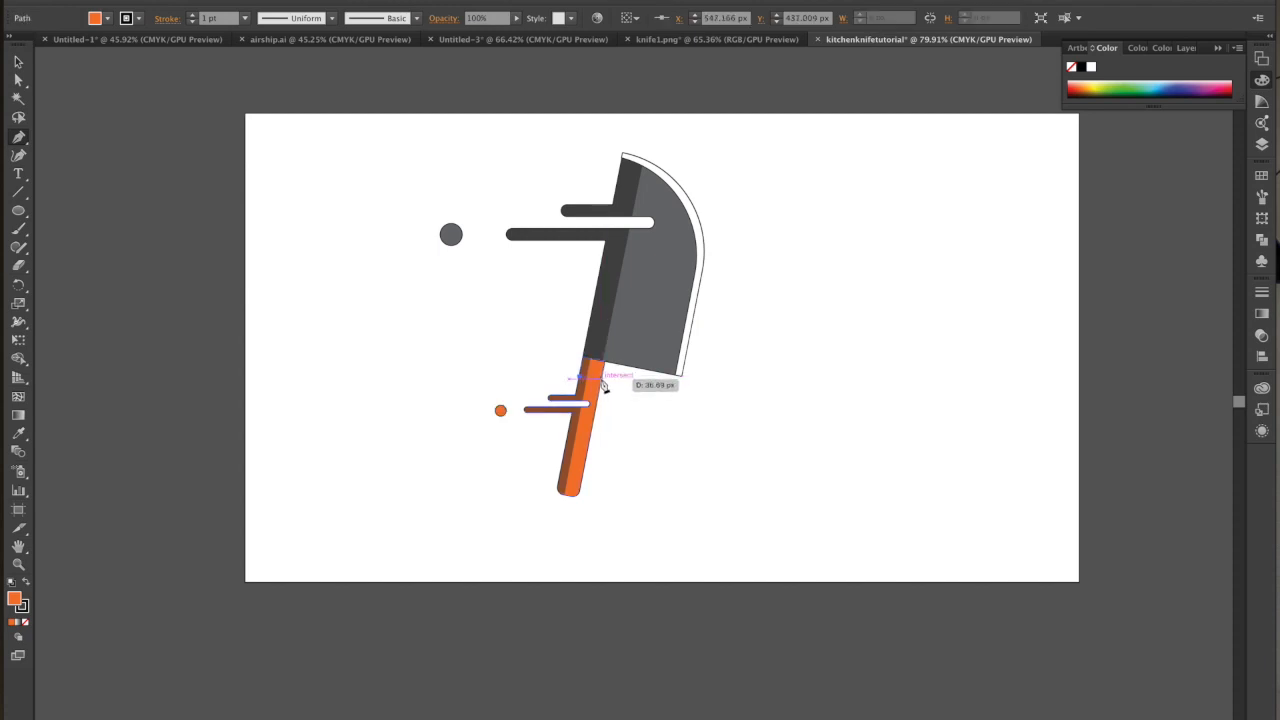
pyautogui.moveTo(603, 387); pyautogui.dragTo(604, 388)
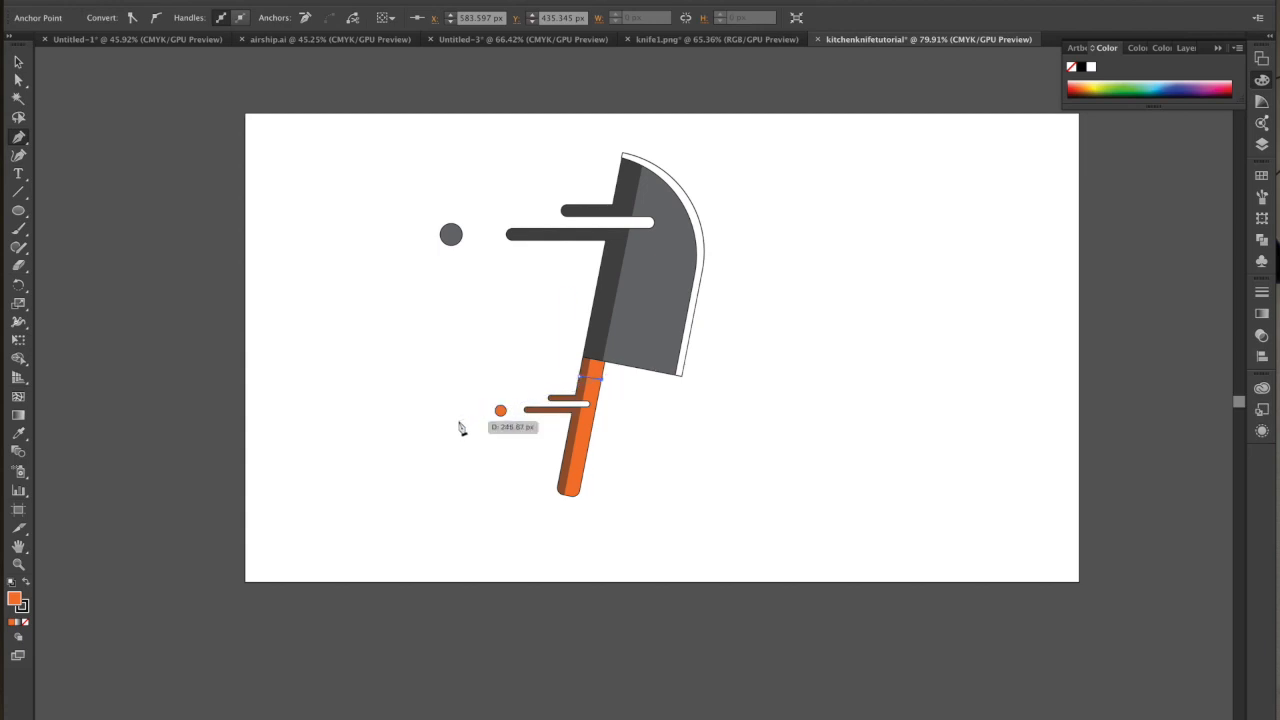
pyautogui.click(562, 466)
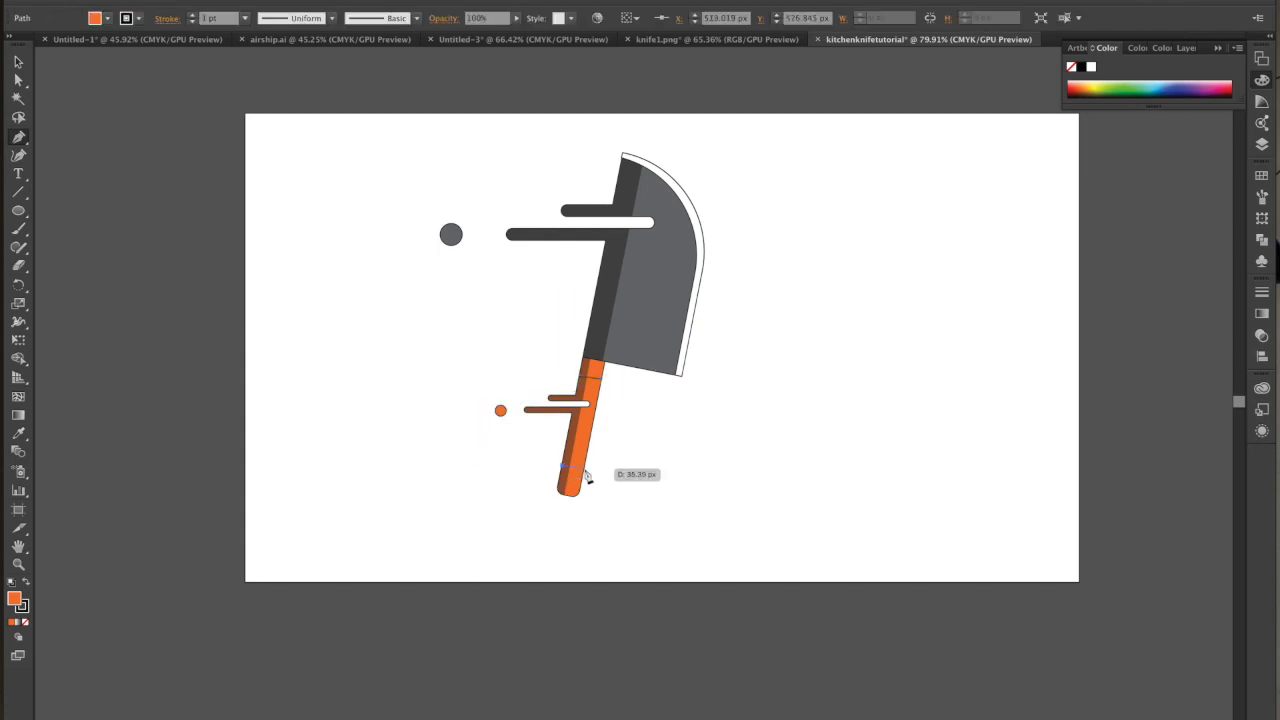
pyautogui.click(586, 472)
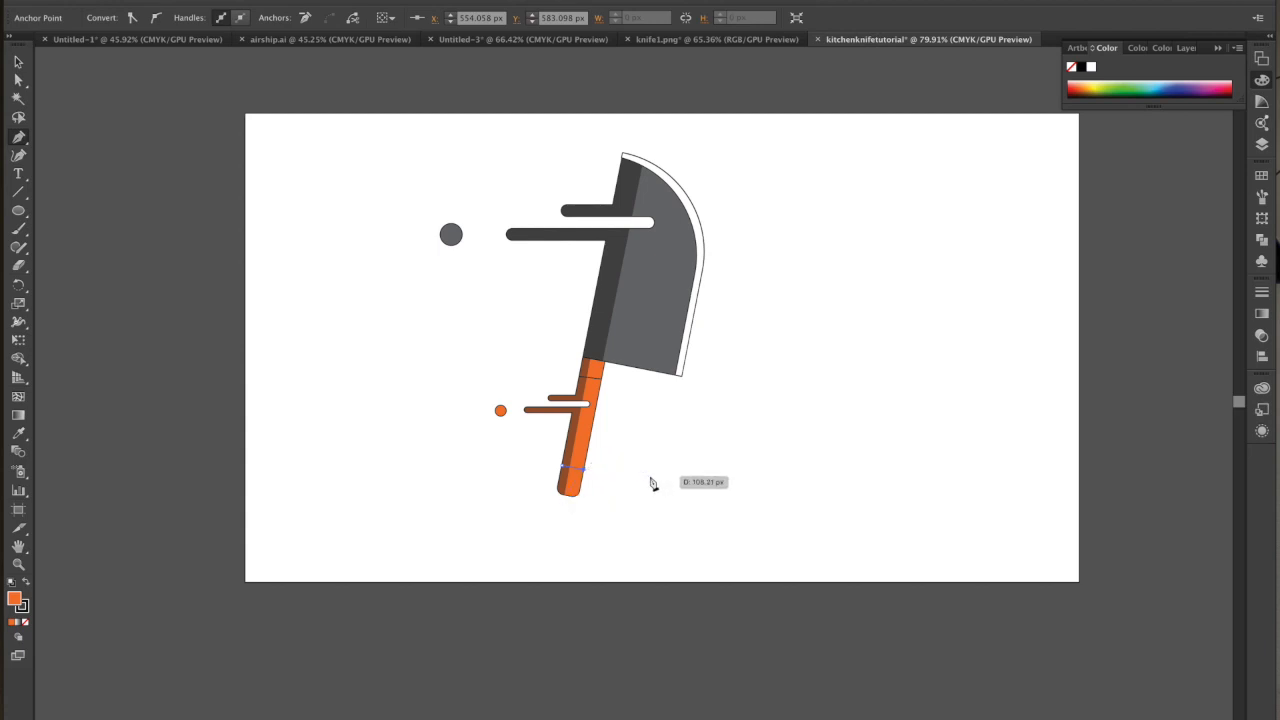
pyautogui.click(18, 63)
pyautogui.click(398, 302)
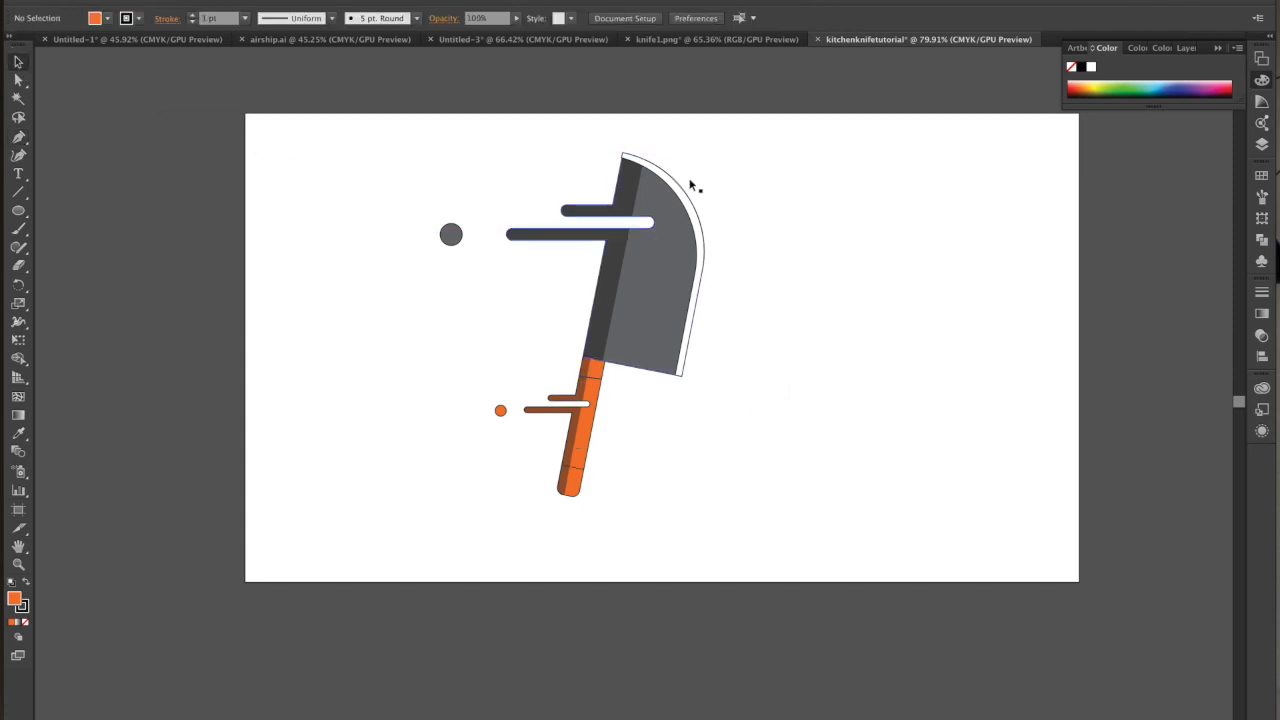
# - Scale the whole knife illustration proportionally to about two thirds of its size and move it towards the middle of the artboard
pyautogui.moveTo(354, 137); pyautogui.dragTo(774, 589)
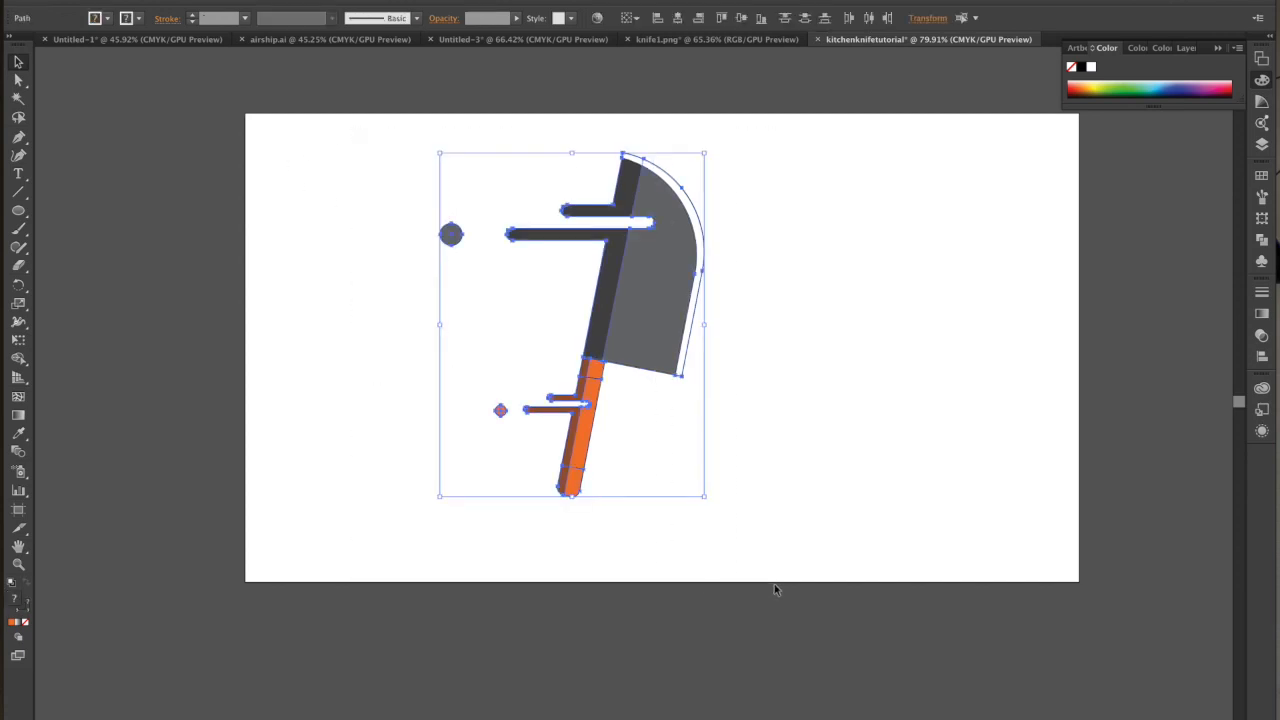
pyautogui.moveTo(704, 499); pyautogui.dragTo(615, 424)
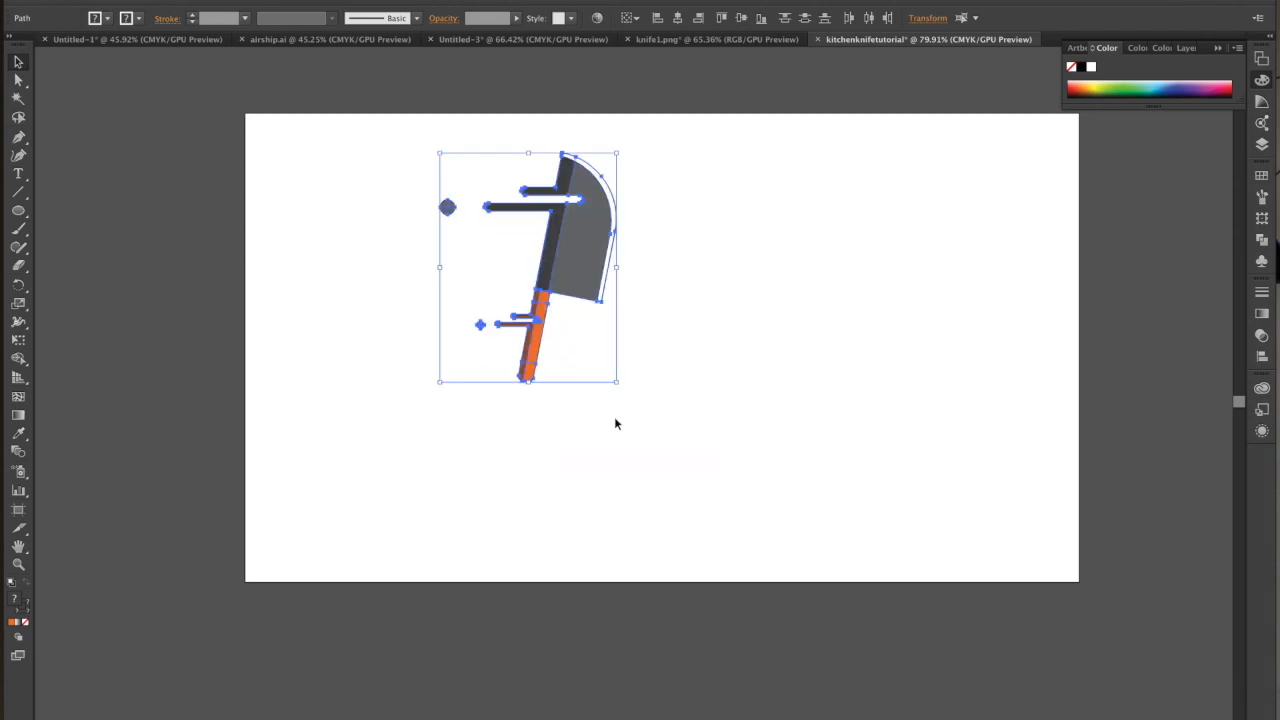
pyautogui.moveTo(588, 277); pyautogui.dragTo(722, 304)
pyautogui.click(808, 477)
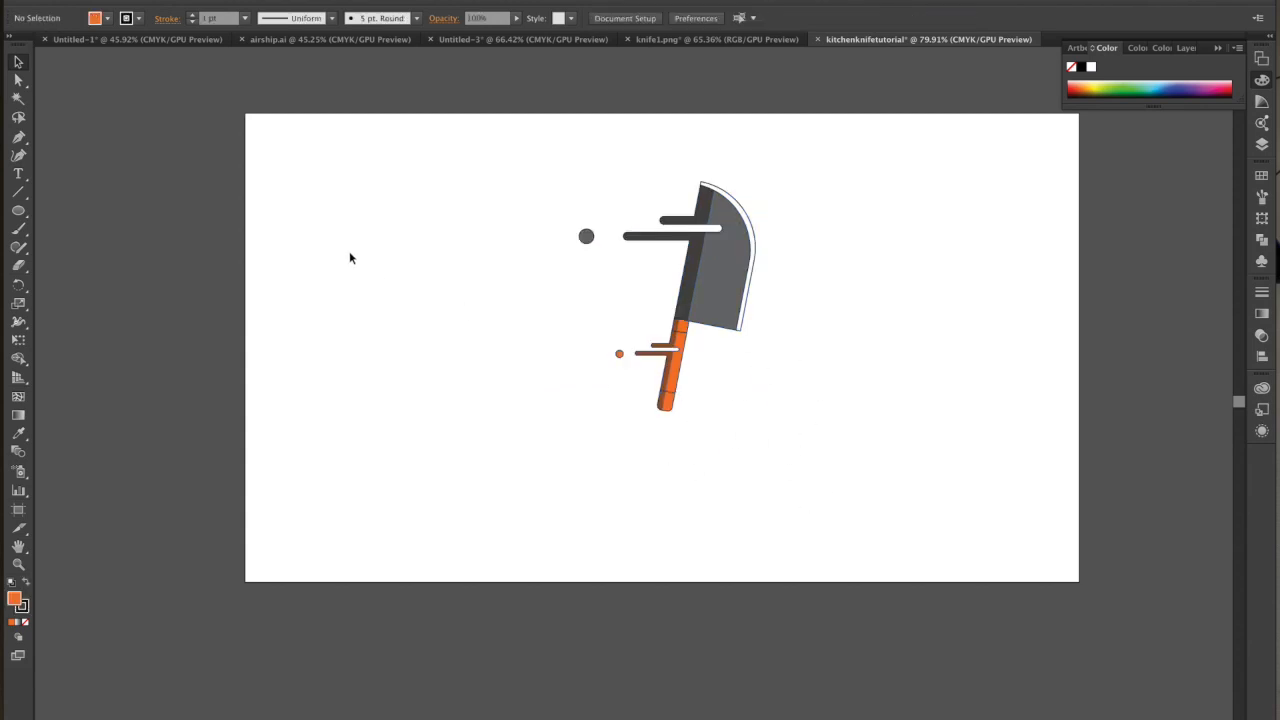
# - Draw a flat ellipse about 113 by 9 px beside the handle's lower end and remove its stroke
pyautogui.click(18, 211)
pyautogui.moveTo(704, 409); pyautogui.dragTo(773, 414)
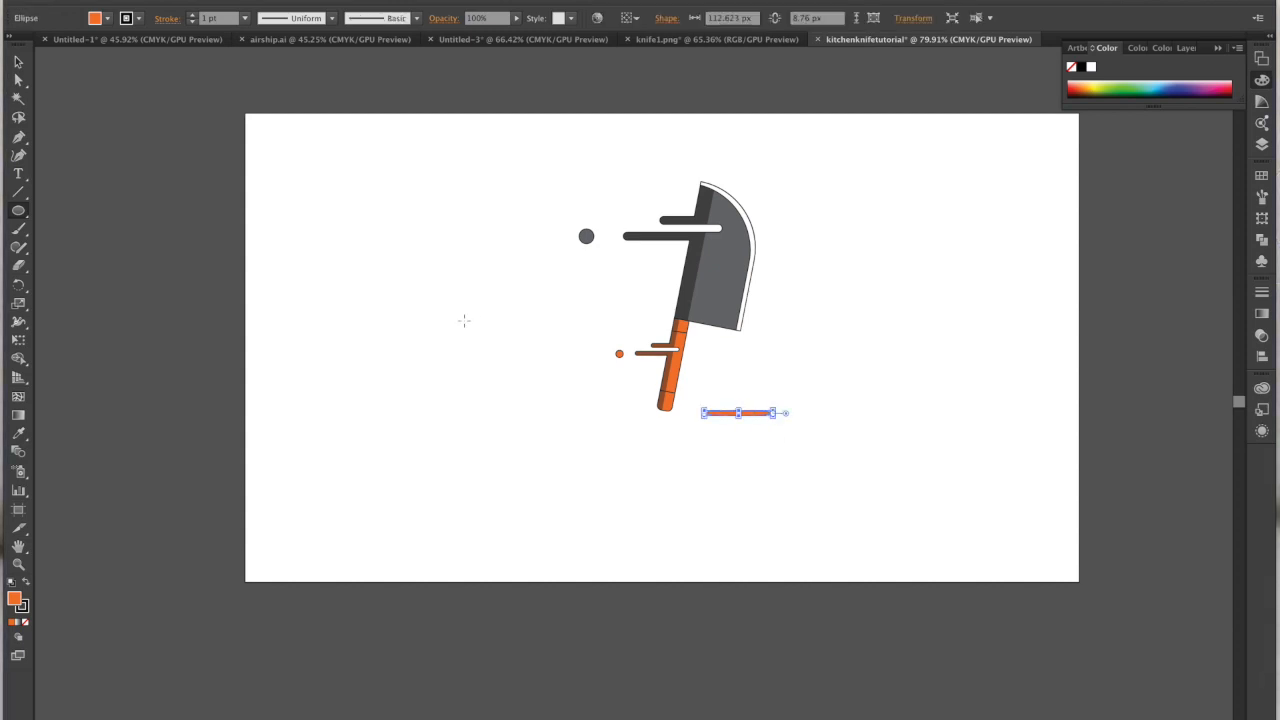
pyautogui.click(25, 622)
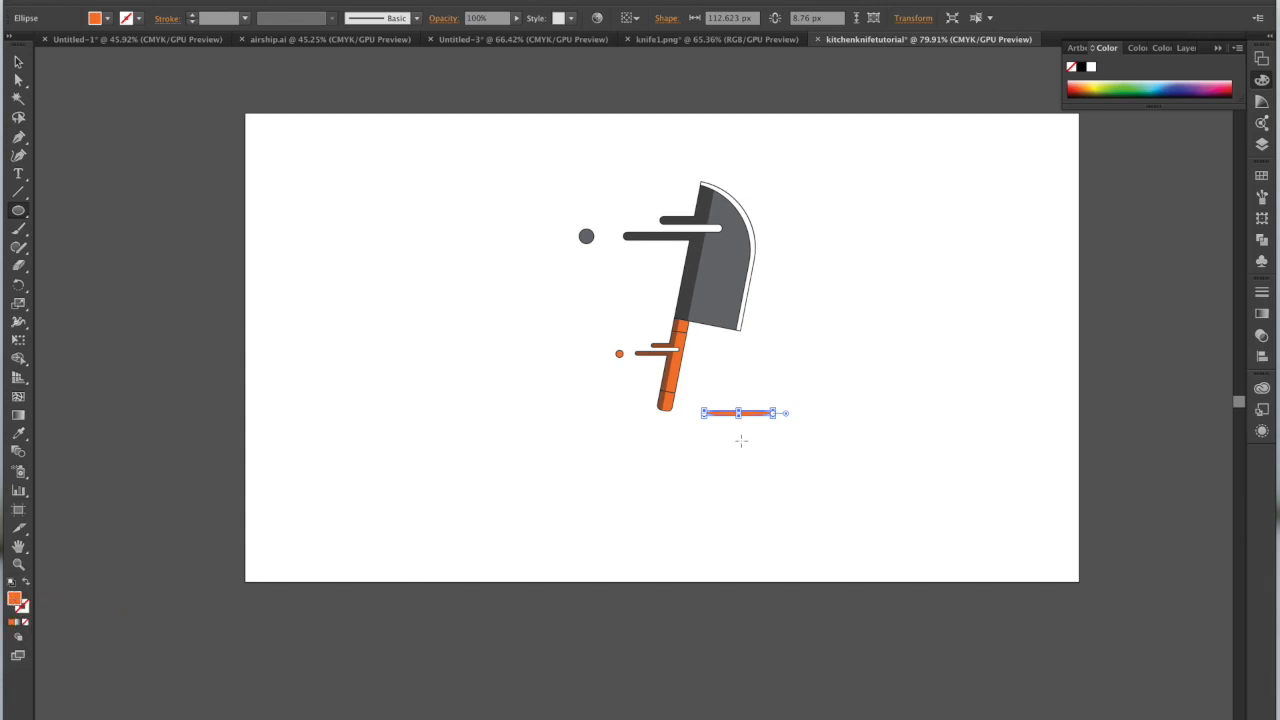
# - Fill the flat ellipse with black
pyautogui.doubleClick(15, 600)
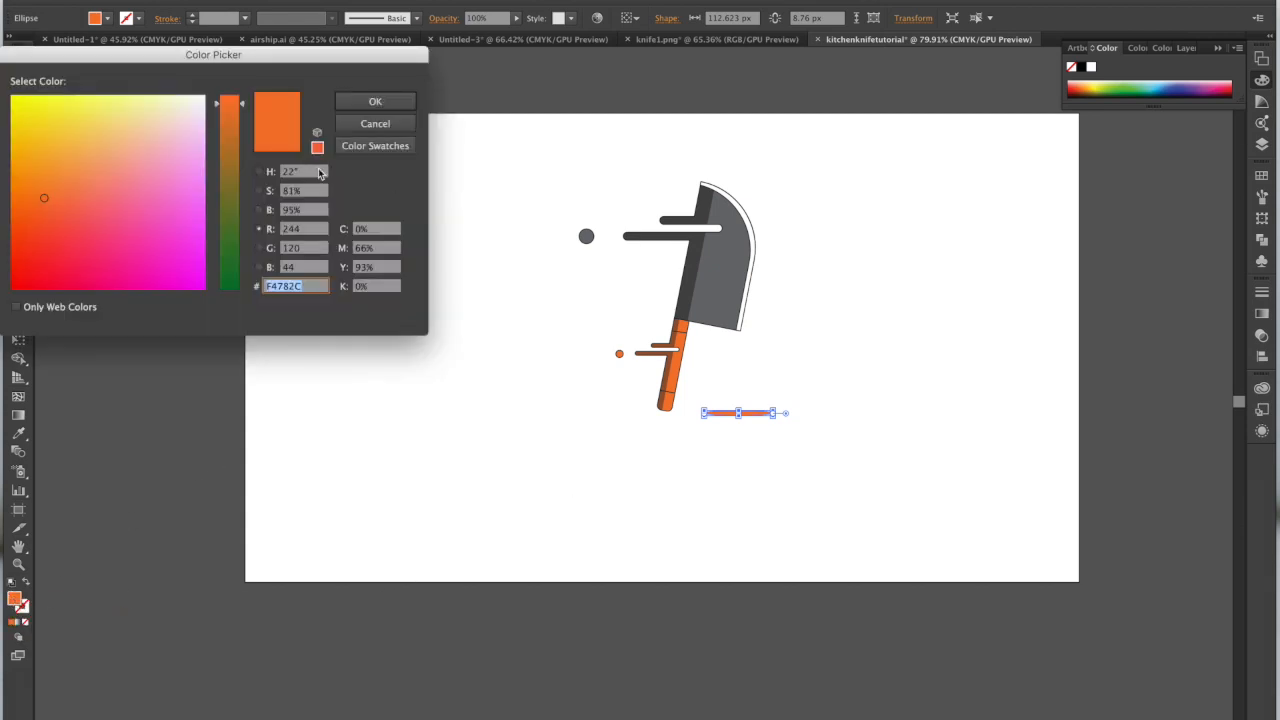
pyautogui.moveTo(244, 133); pyautogui.dragTo(234, 308)
pyautogui.click(26, 275)
pyautogui.write('00782C')
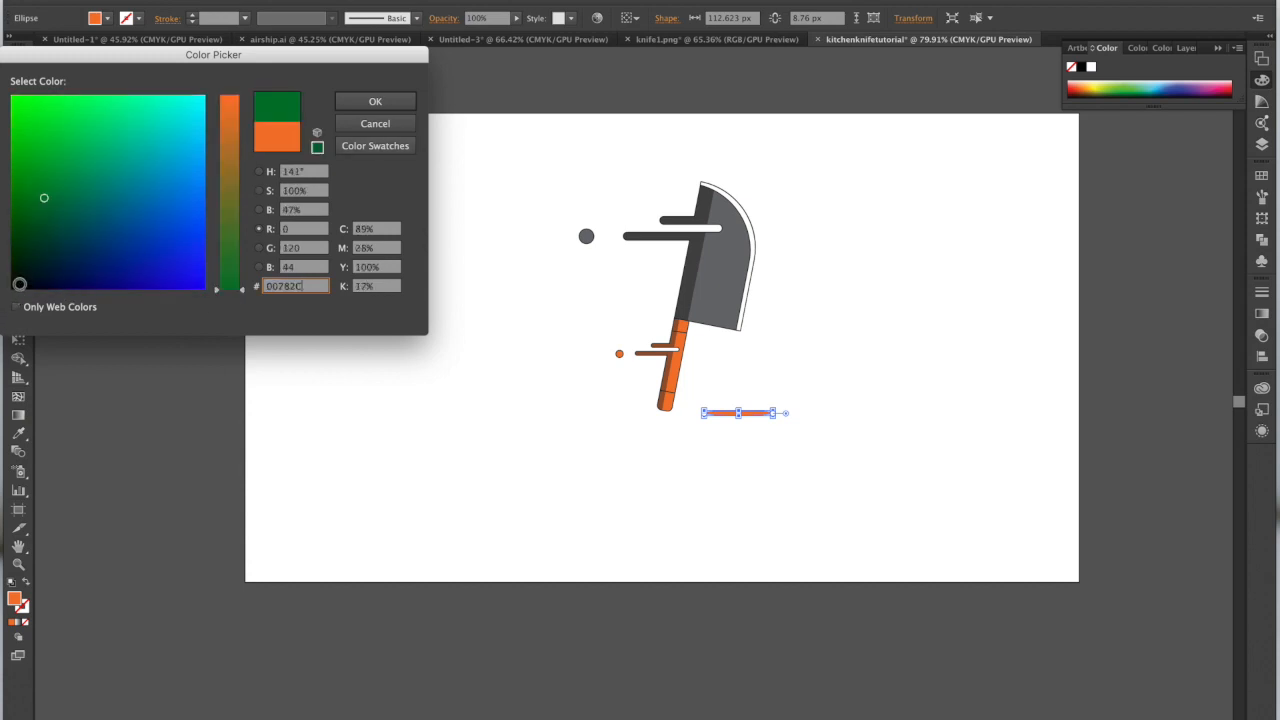
pyautogui.click(14, 287)
pyautogui.click(372, 103)
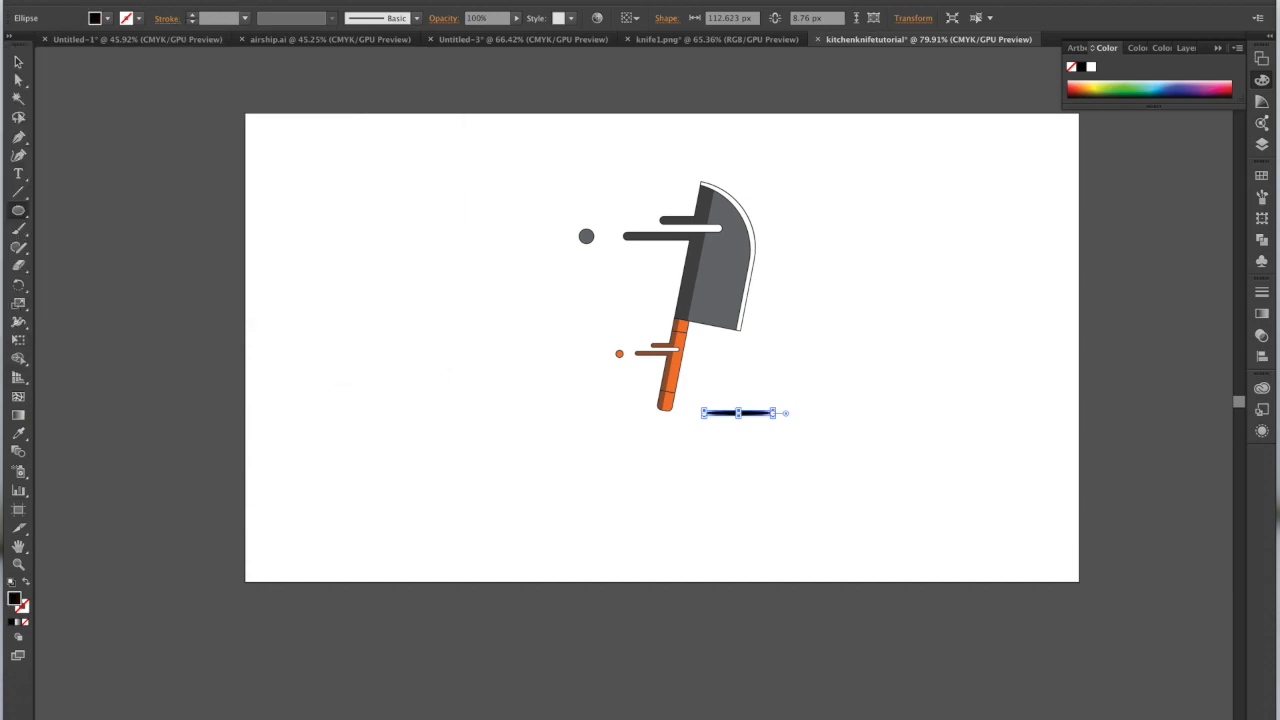
# - Apply a Feather effect with a 6 px radius to the black ellipse
pyautogui.click(335, 1)
pyautogui.moveTo(368, 170)
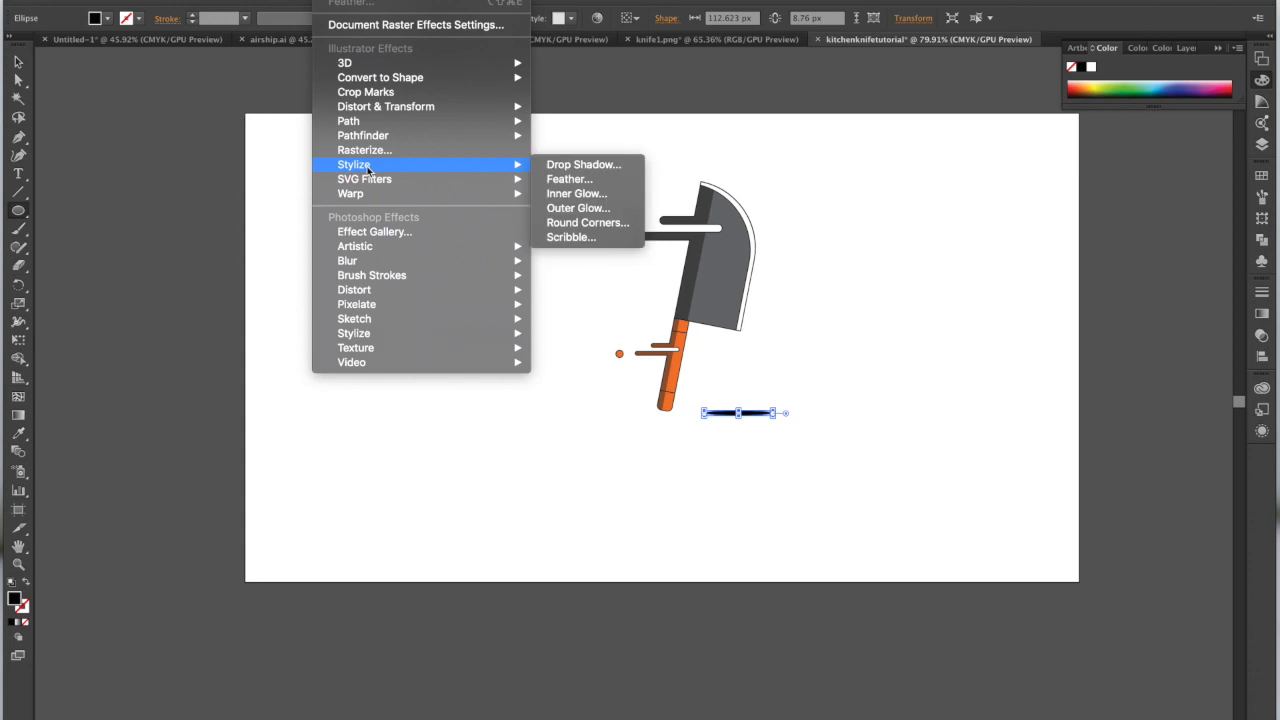
pyautogui.click(607, 184)
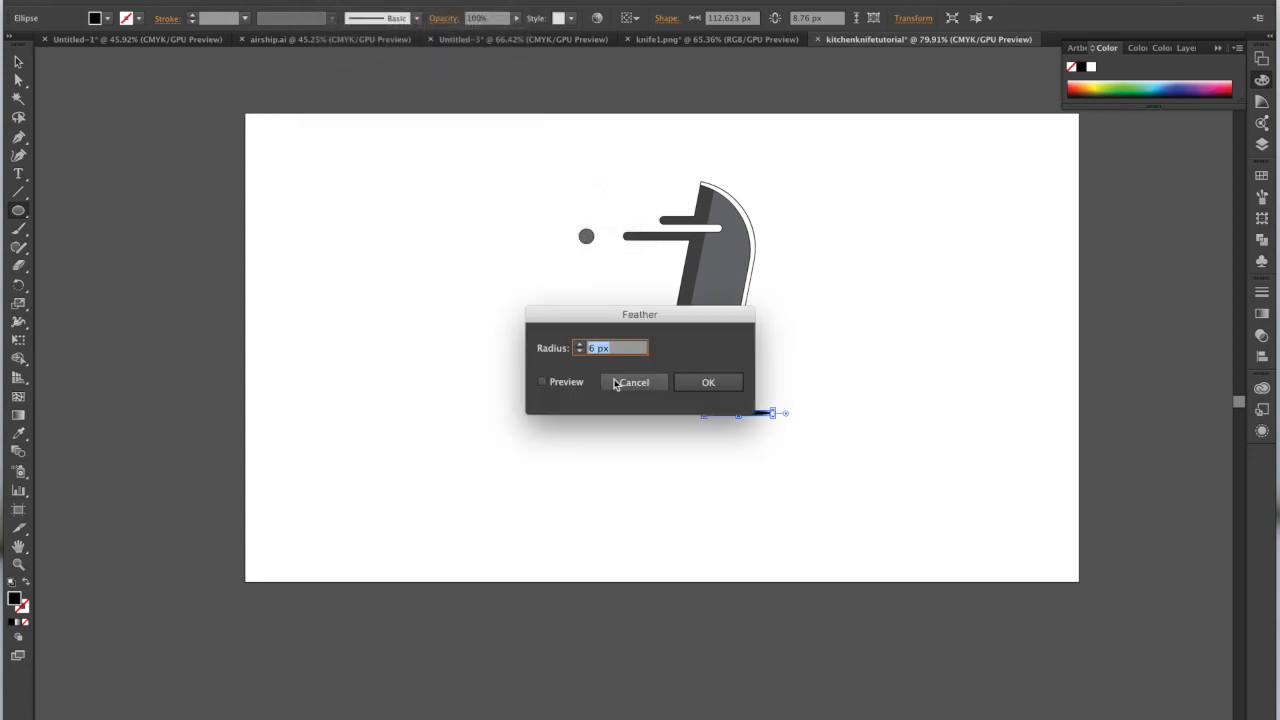
pyautogui.click(708, 383)
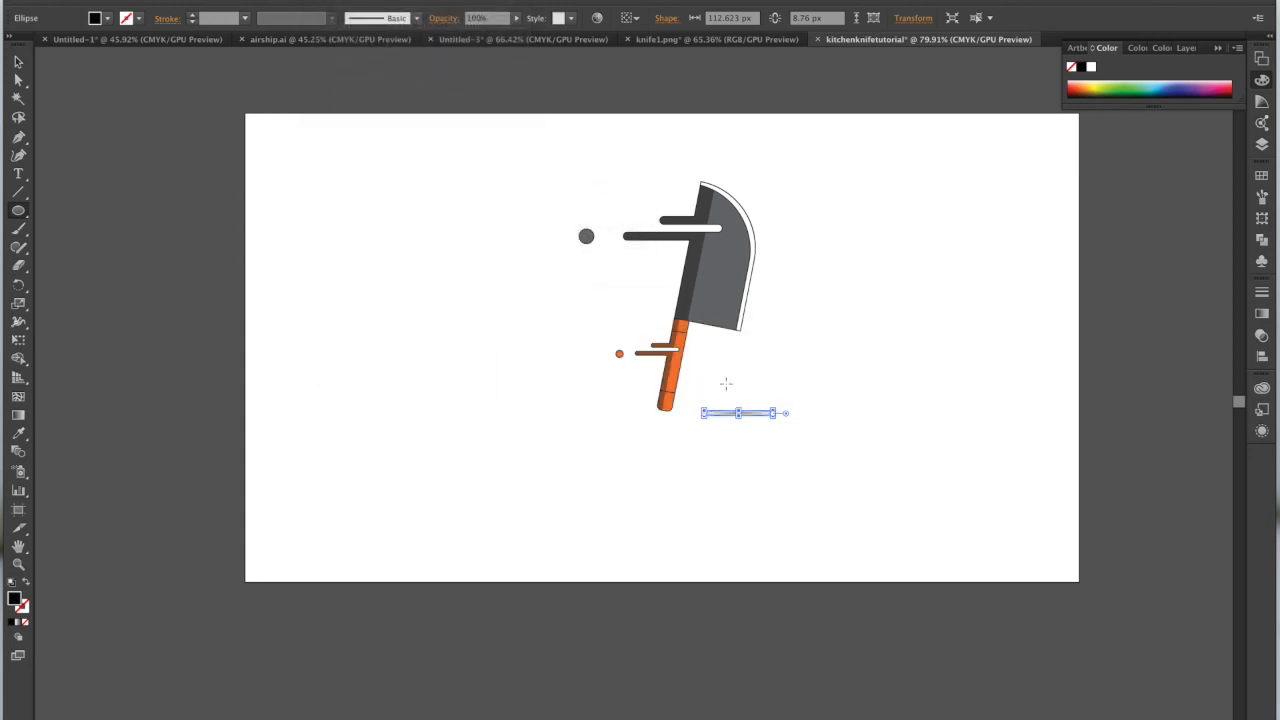
# - Move the feathered ellipse next to the handle's lower end as the knife's ground shadow
pyautogui.click(18, 62)
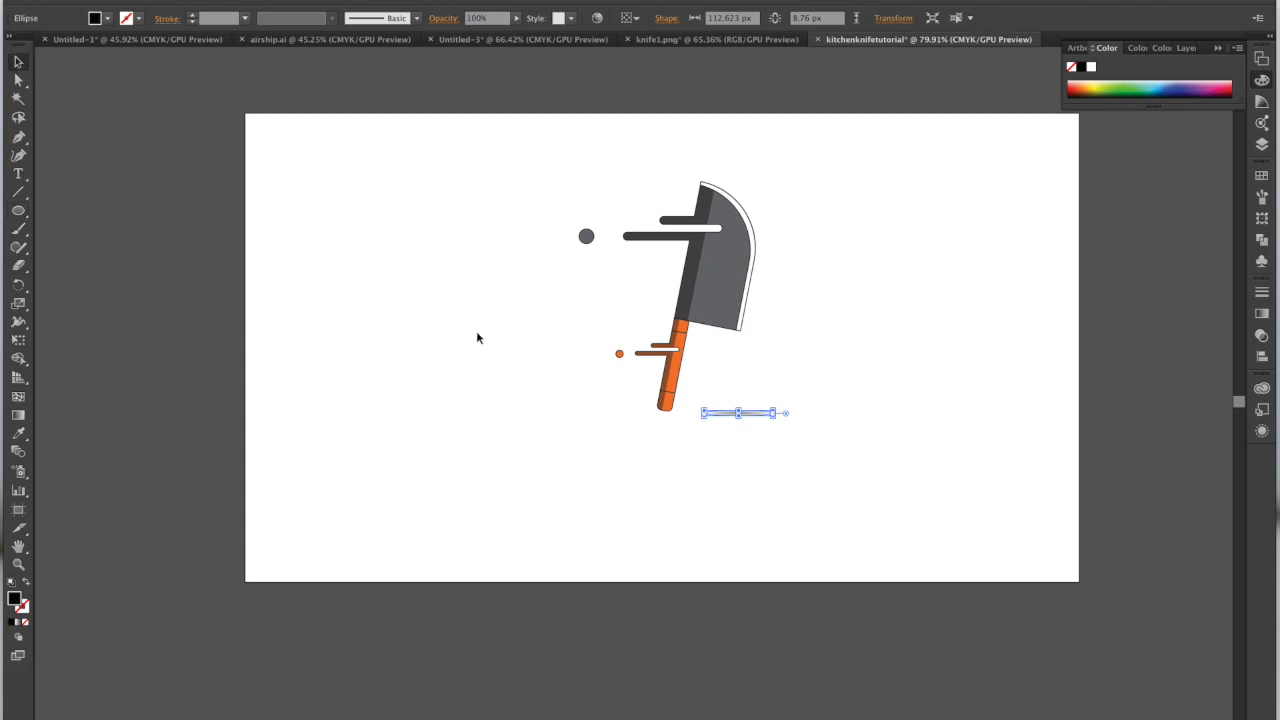
pyautogui.click(643, 376)
pyautogui.click(758, 420)
pyautogui.moveTo(760, 420); pyautogui.dragTo(726, 416)
pyautogui.click(760, 458)
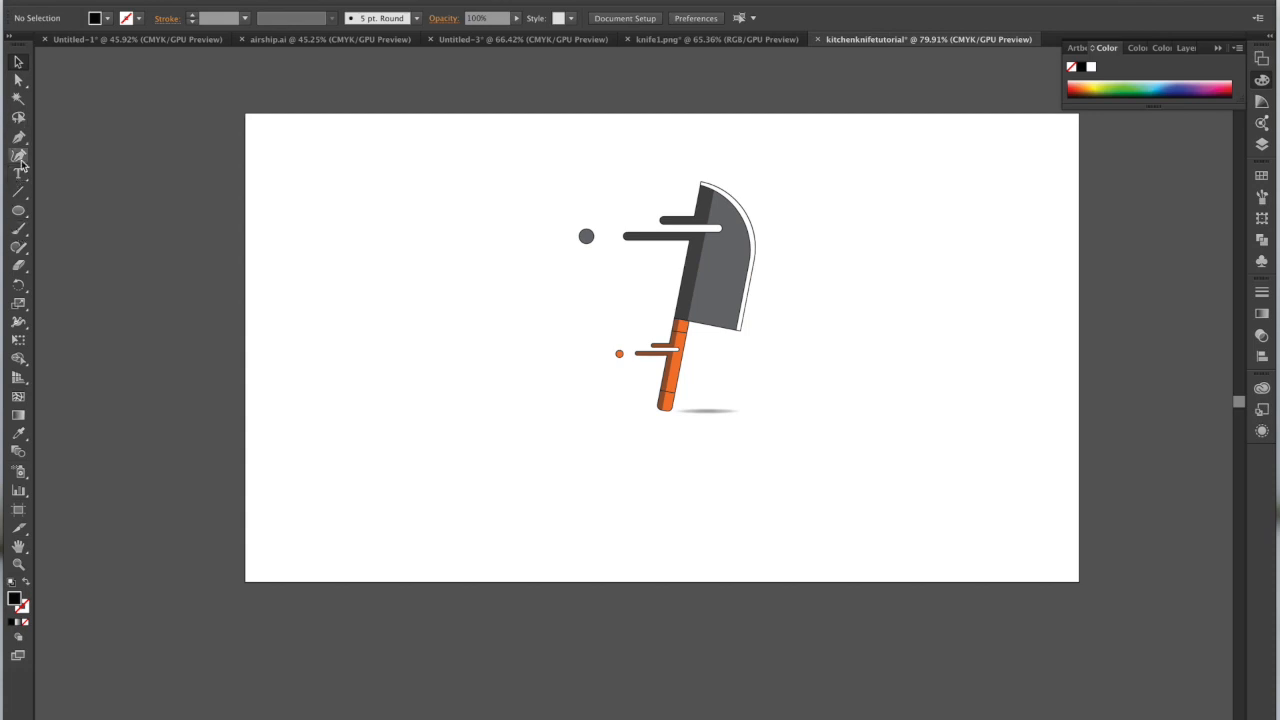
# - Draw a black rectangle about 1369 by 767 px covering the entire artboard
pyautogui.click(24, 211)
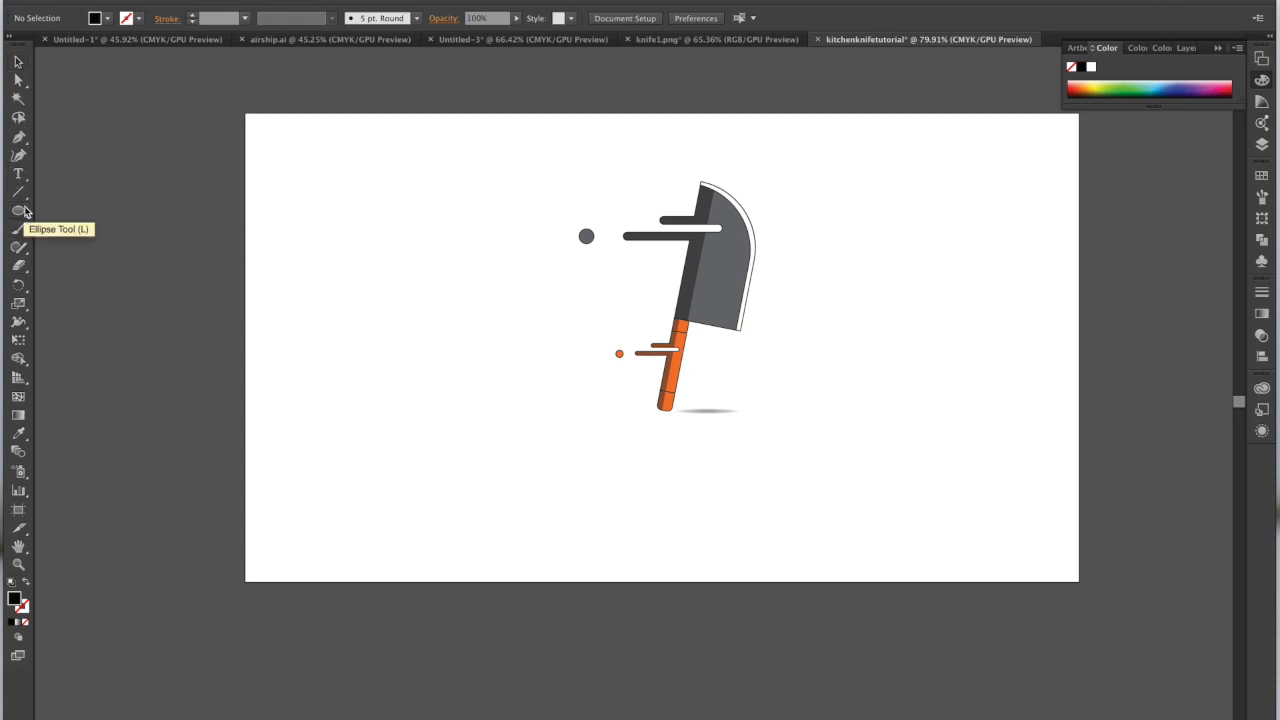
pyautogui.moveTo(26, 220); pyautogui.dragTo(64, 206)
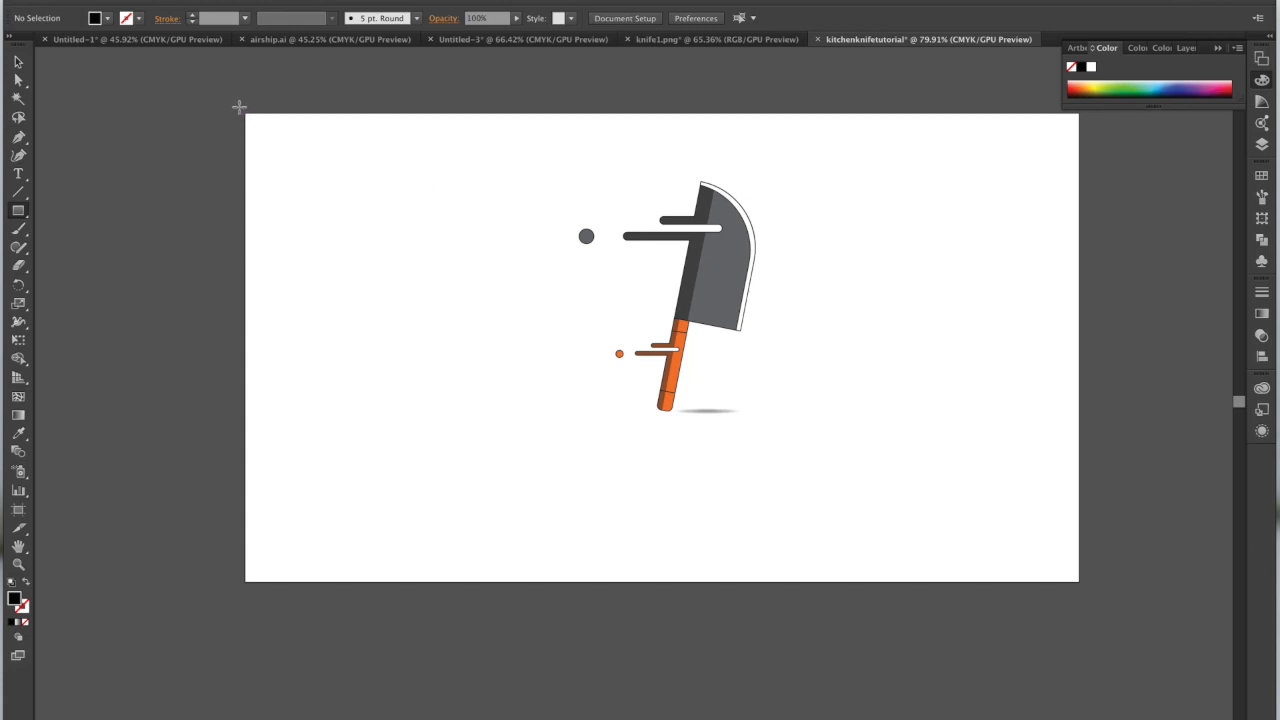
pyautogui.moveTo(245, 113); pyautogui.dragTo(1081, 581)
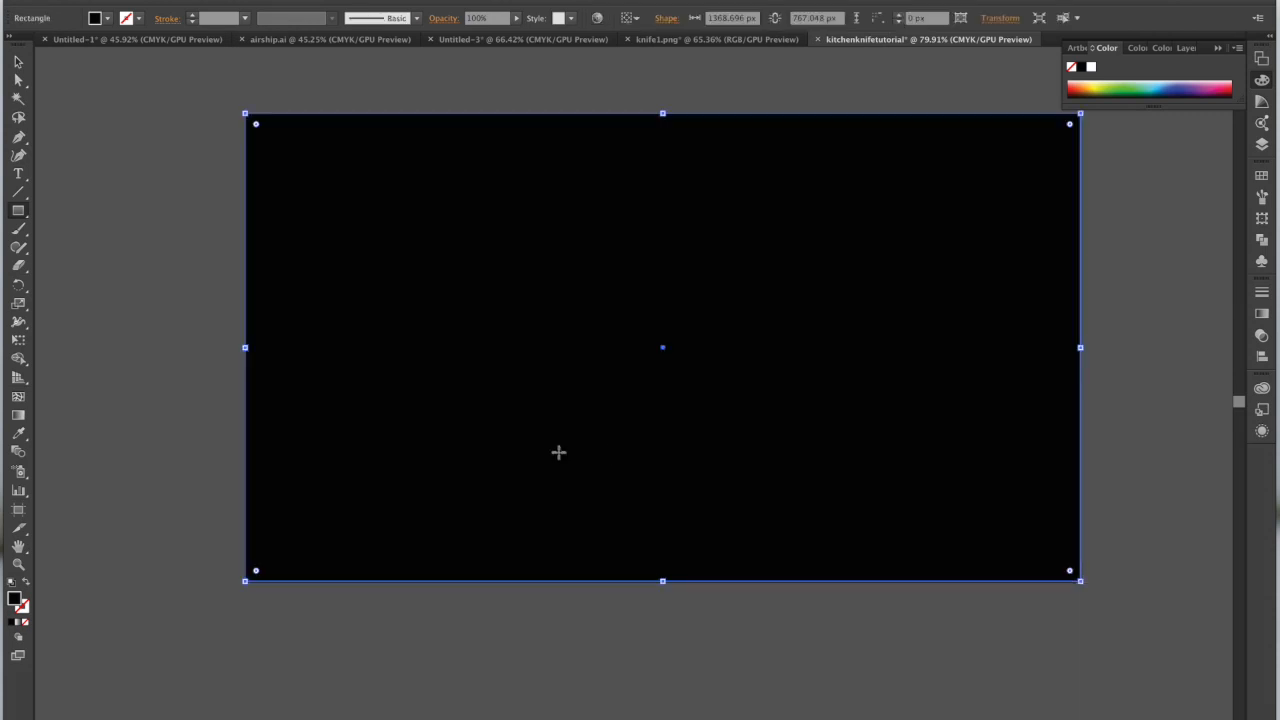
# - Send the black background rectangle to the back, behind the knife artwork
pyautogui.click(18, 62)
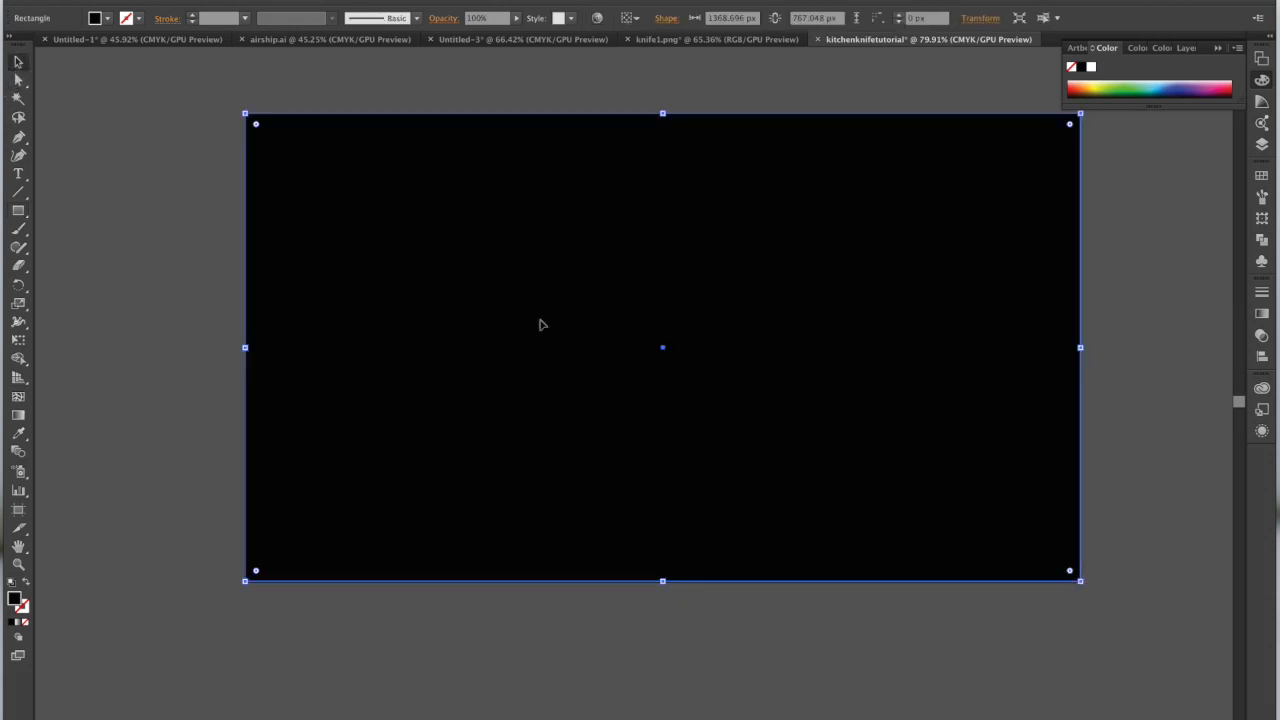
pyautogui.rightClick(540, 323)
pyautogui.moveTo(648, 533)
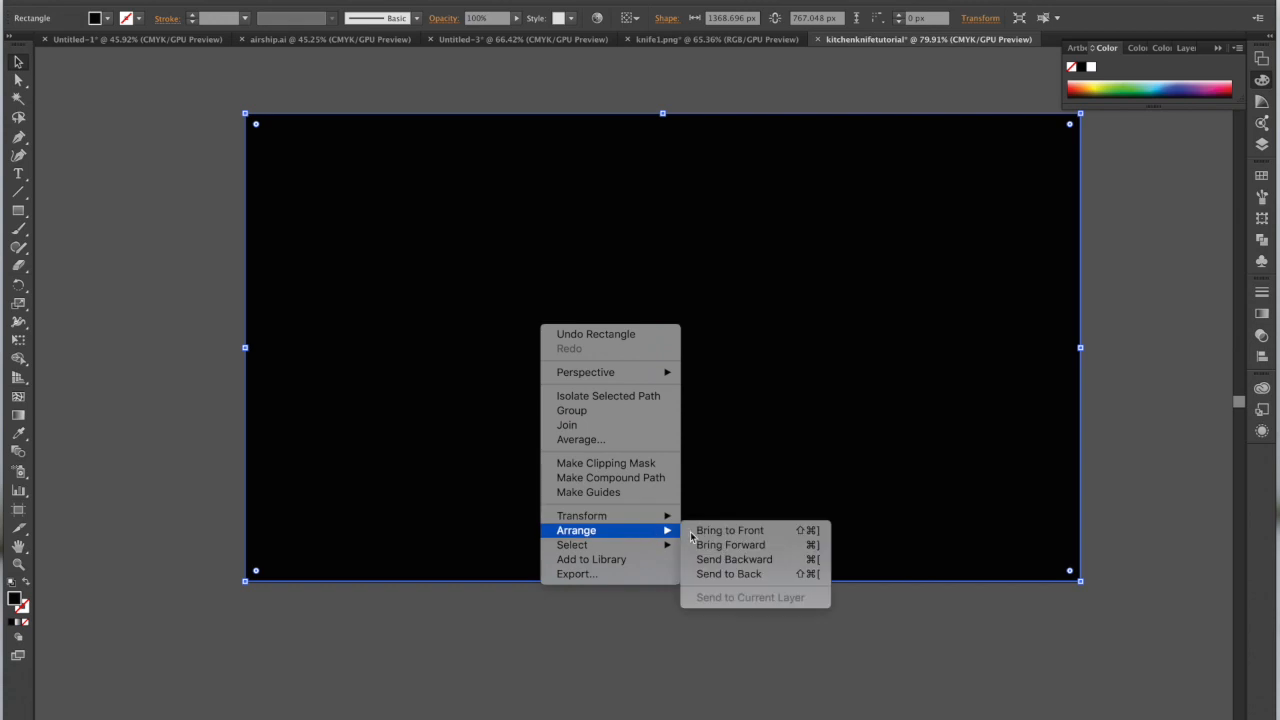
pyautogui.click(731, 577)
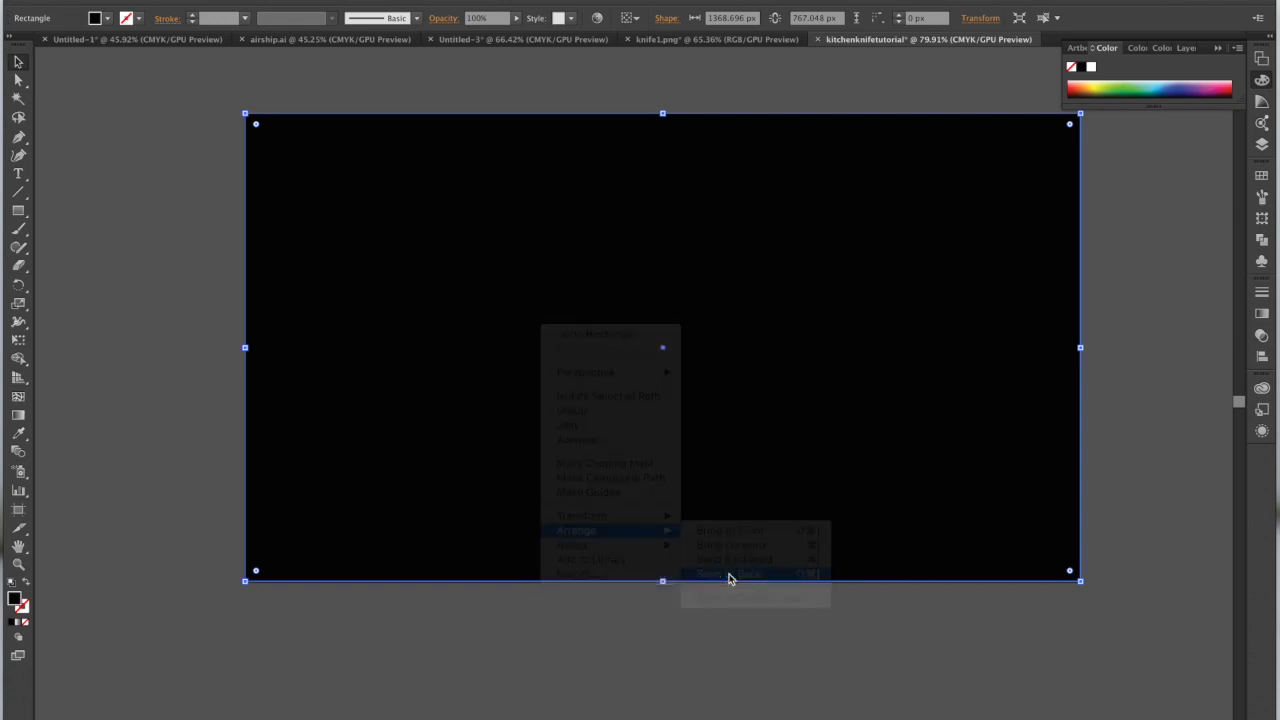
# - Change the background rectangle's fill to orange F09C06 and deselect it
pyautogui.doubleClick(15, 599)
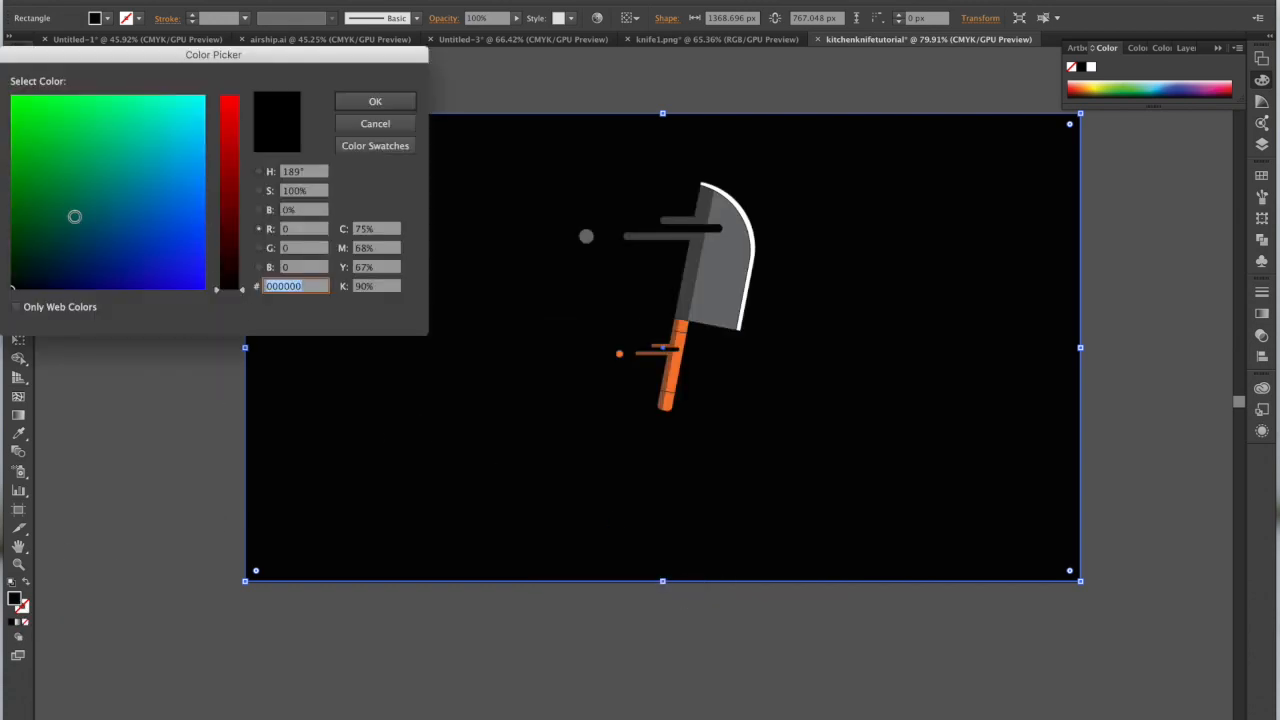
pyautogui.click(236, 158)
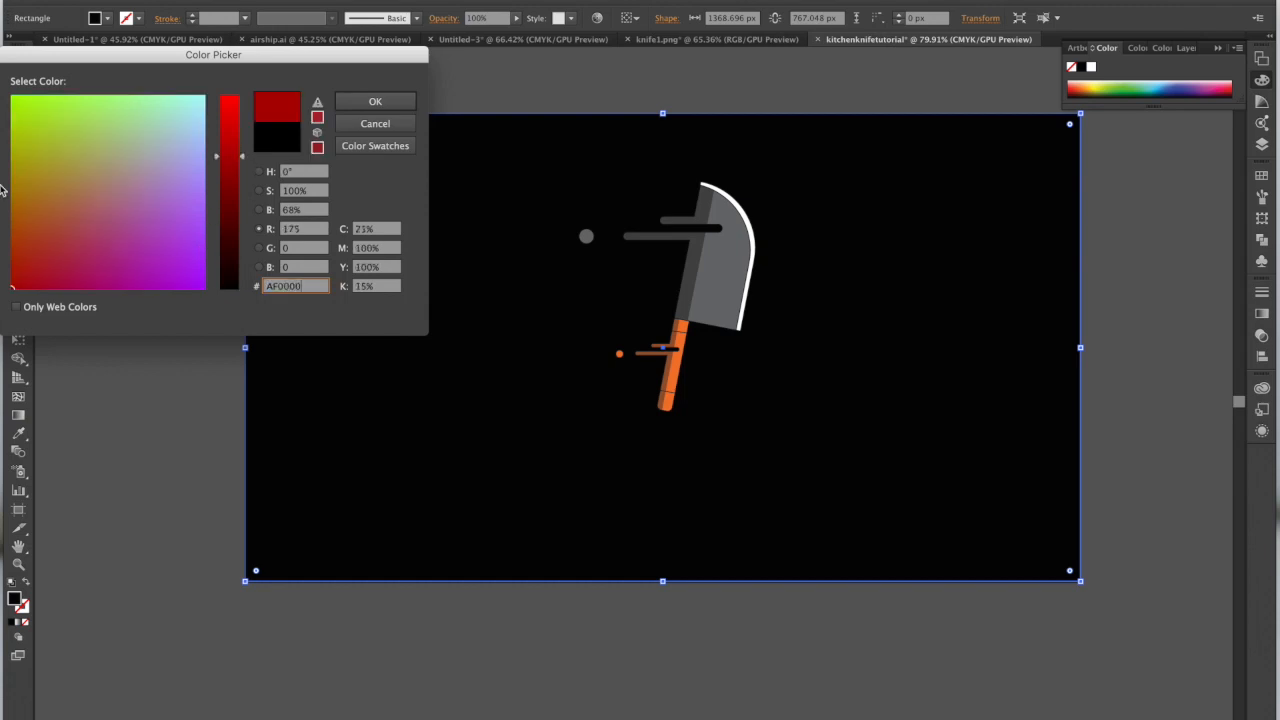
pyautogui.moveTo(27, 183); pyautogui.dragTo(45, 197)
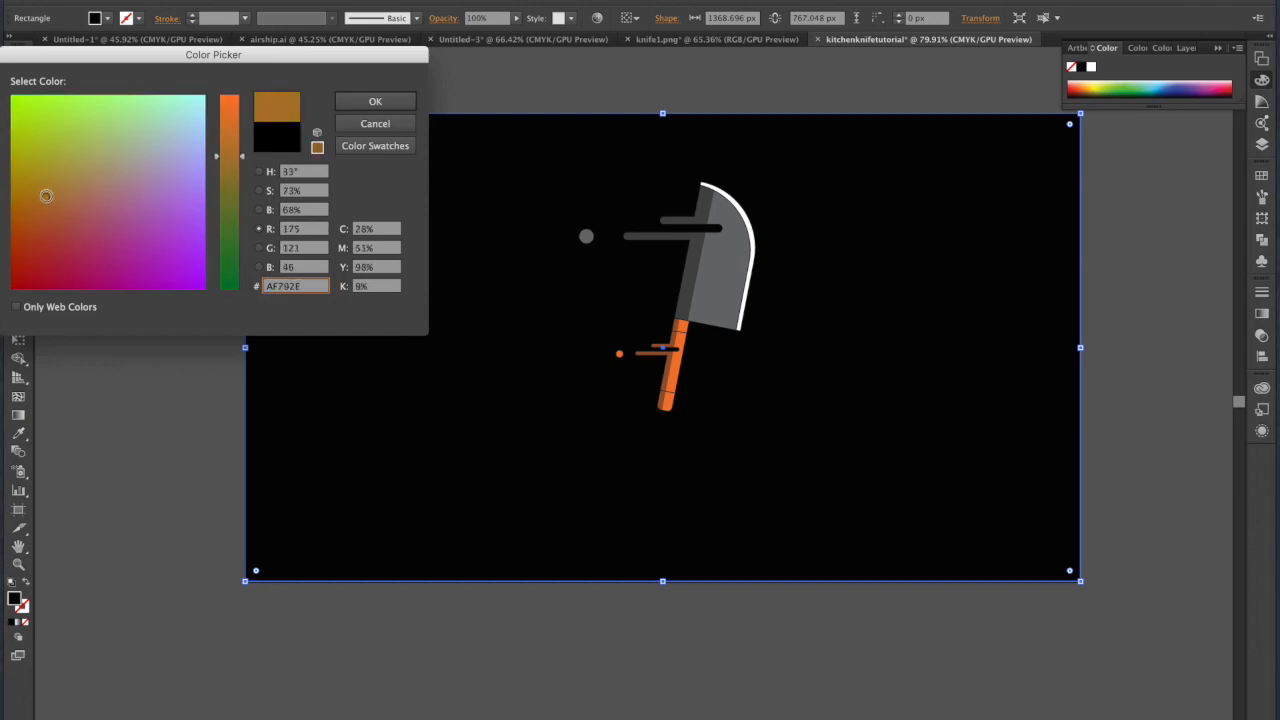
pyautogui.click(237, 143)
pyautogui.moveTo(236, 138); pyautogui.dragTo(238, 112)
pyautogui.moveTo(54, 160); pyautogui.dragTo(14, 165)
pyautogui.moveTo(235, 133); pyautogui.dragTo(236, 112)
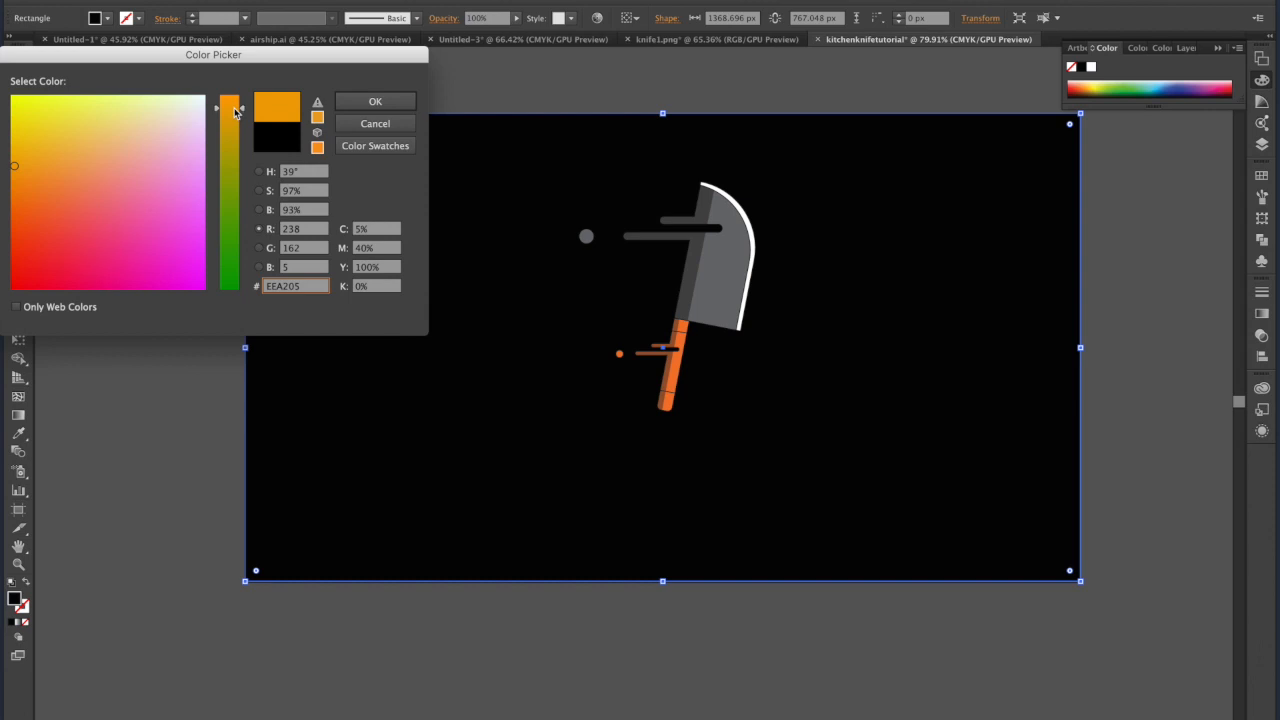
pyautogui.click(14, 185)
pyautogui.moveTo(14, 185); pyautogui.dragTo(14, 170)
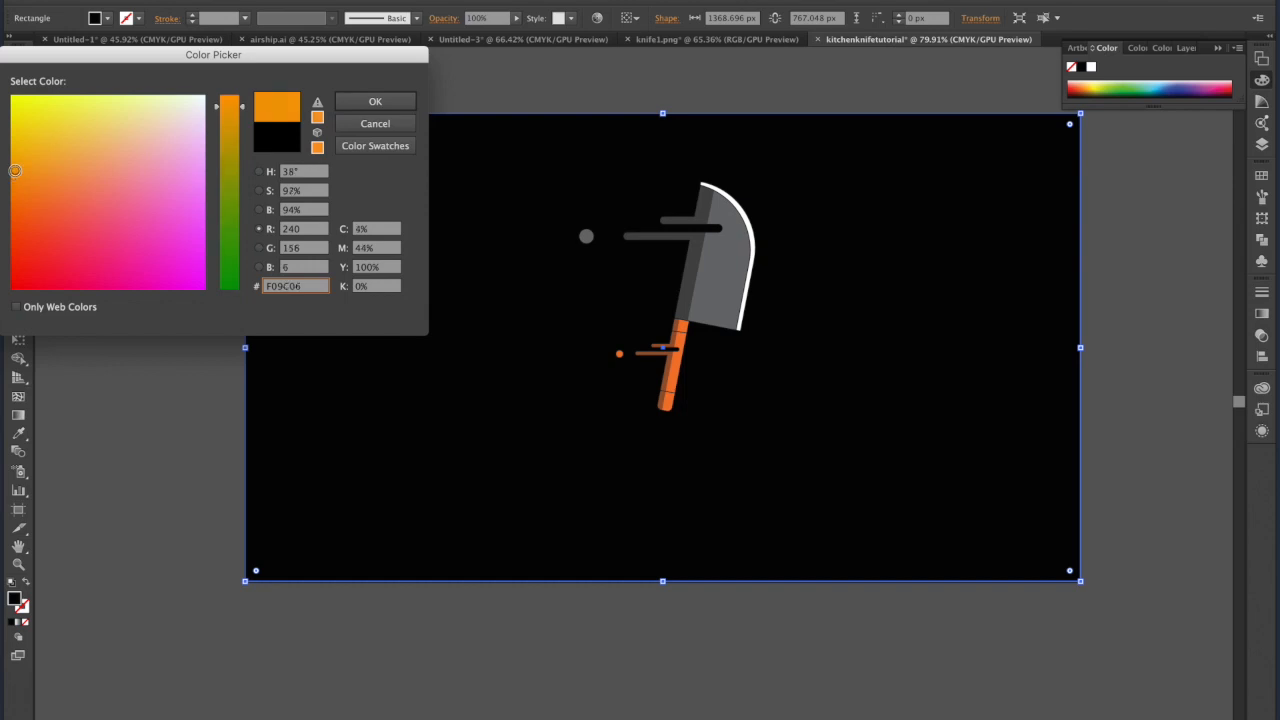
pyautogui.click(363, 103)
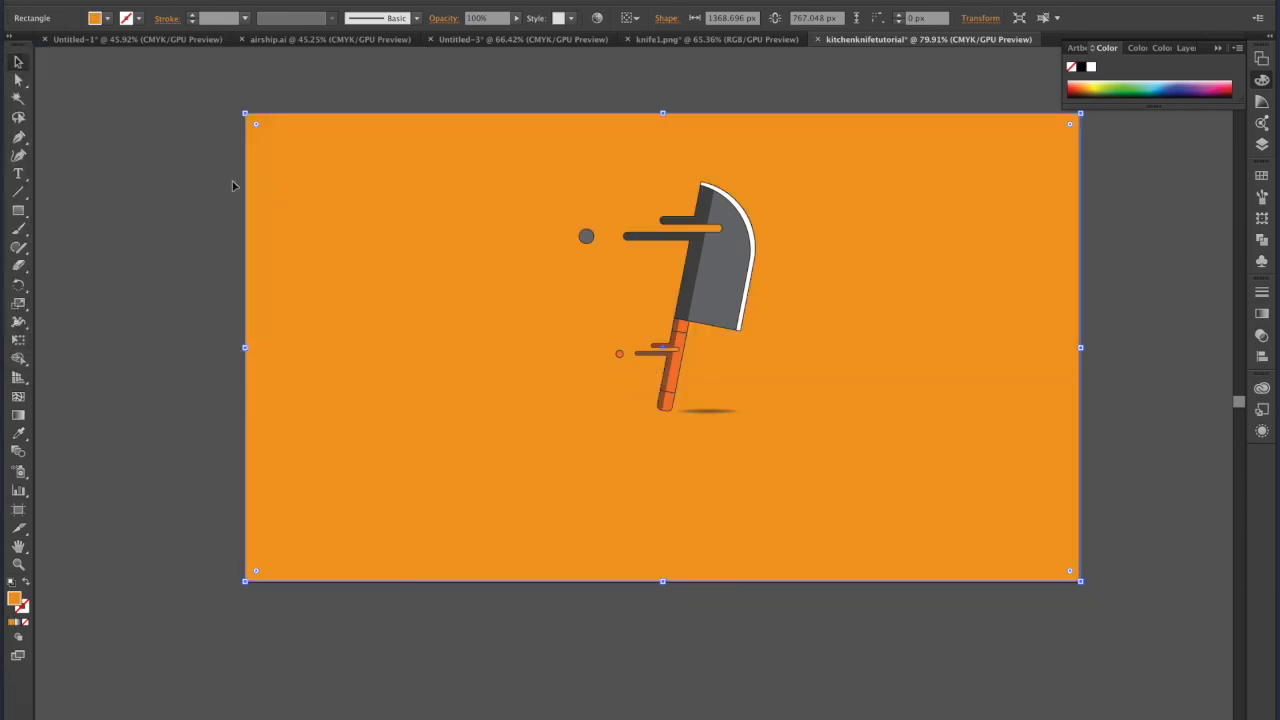
pyautogui.click(597, 58)
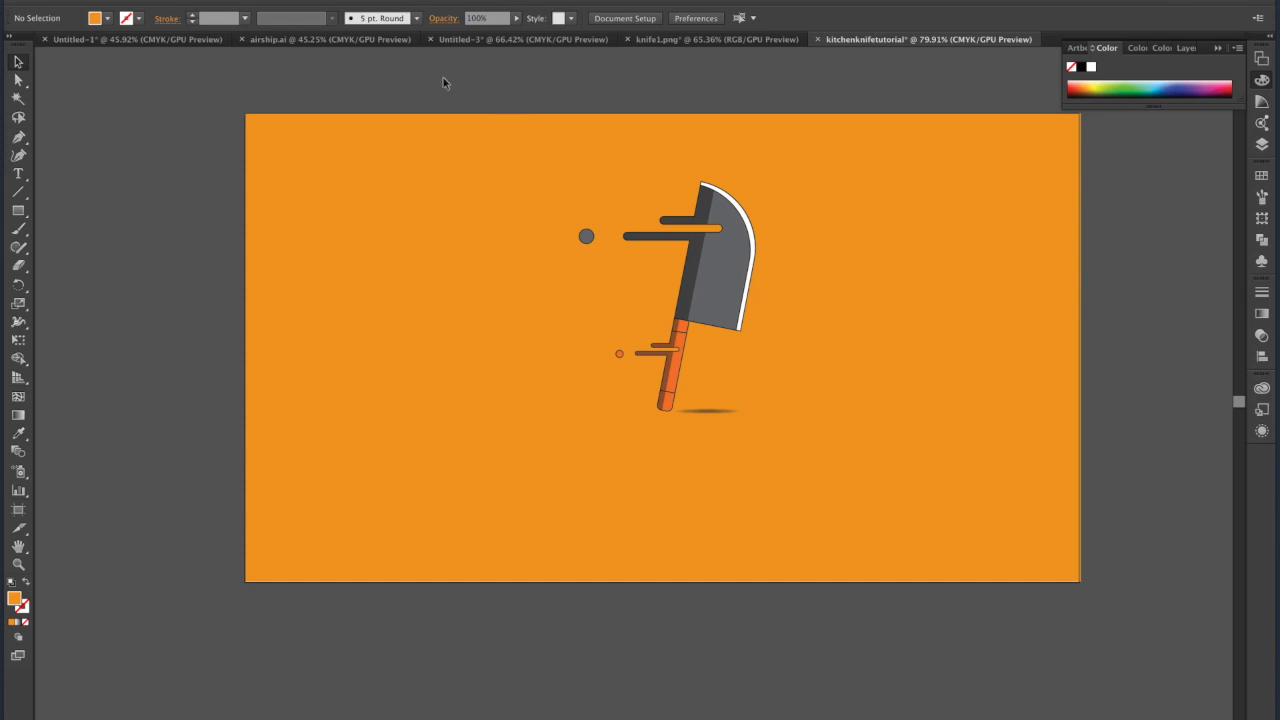
# - Select all the artwork except the background rectangle and group it as one knife object
pyautogui.hotkey('ctrl', 'a')
pyautogui.keyDown('shift'); pyautogui.click(931, 476); pyautogui.keyUp('shift')
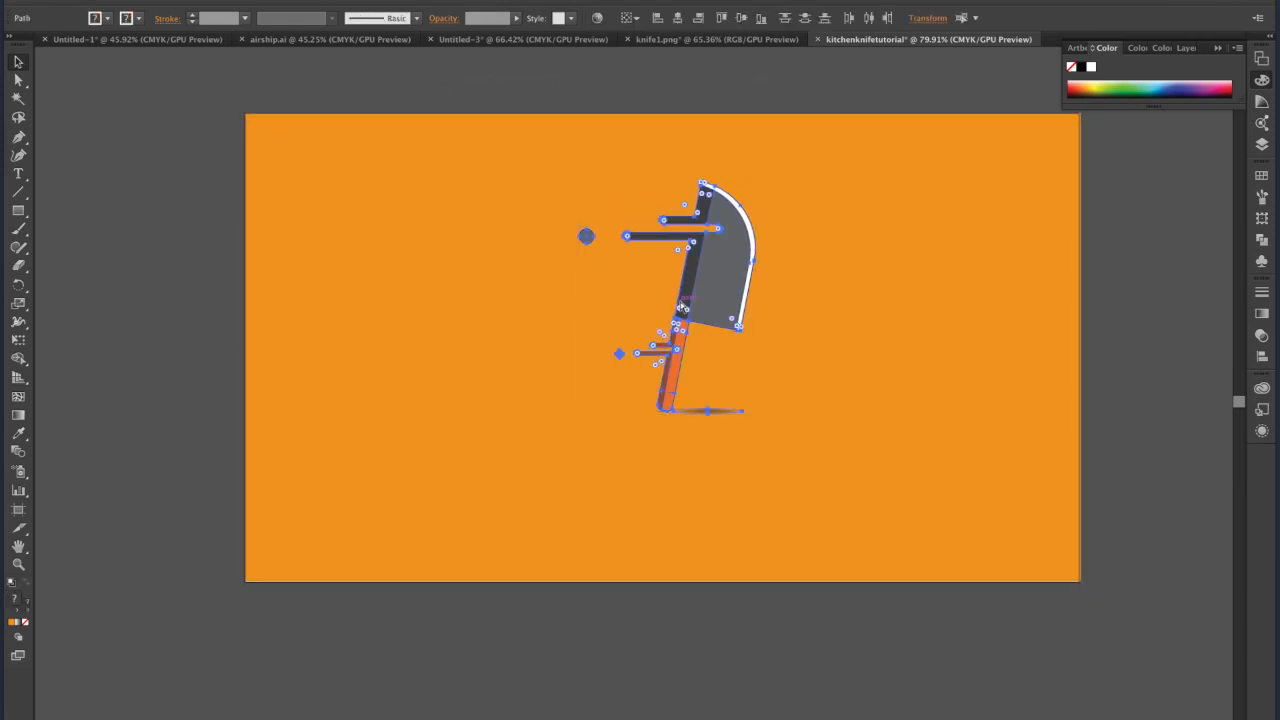
pyautogui.rightClick(718, 284)
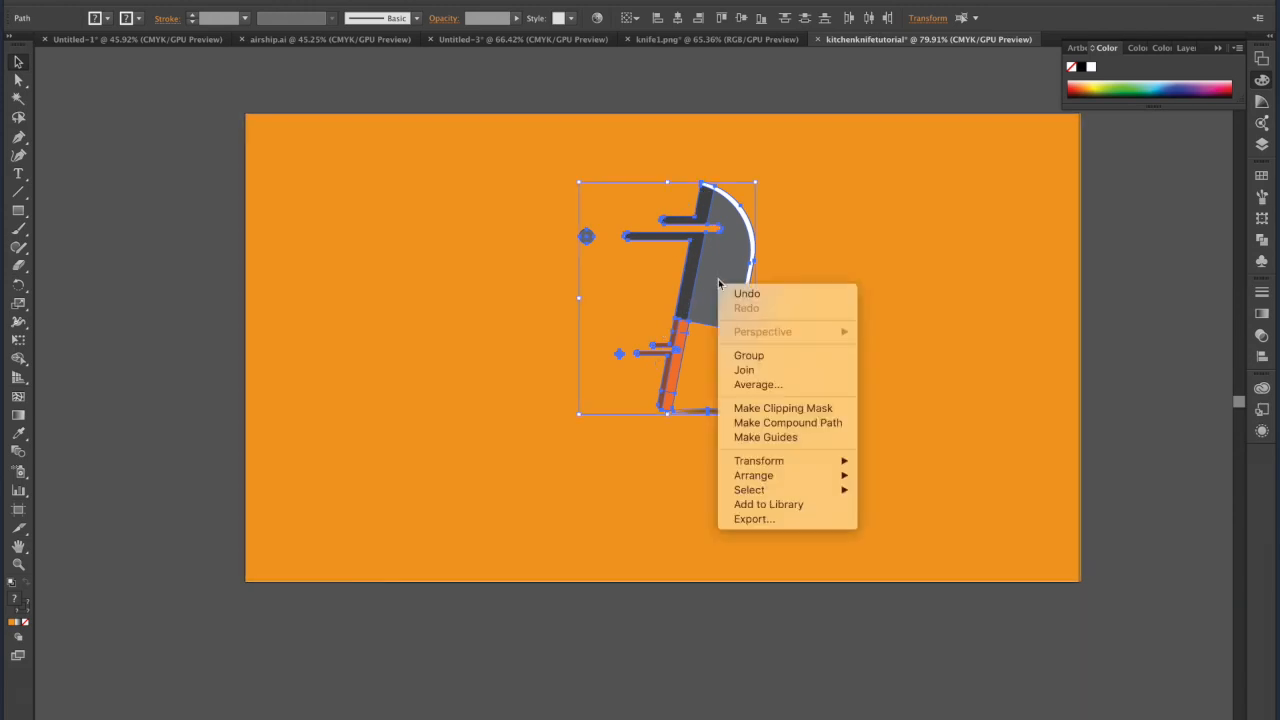
pyautogui.click(766, 356)
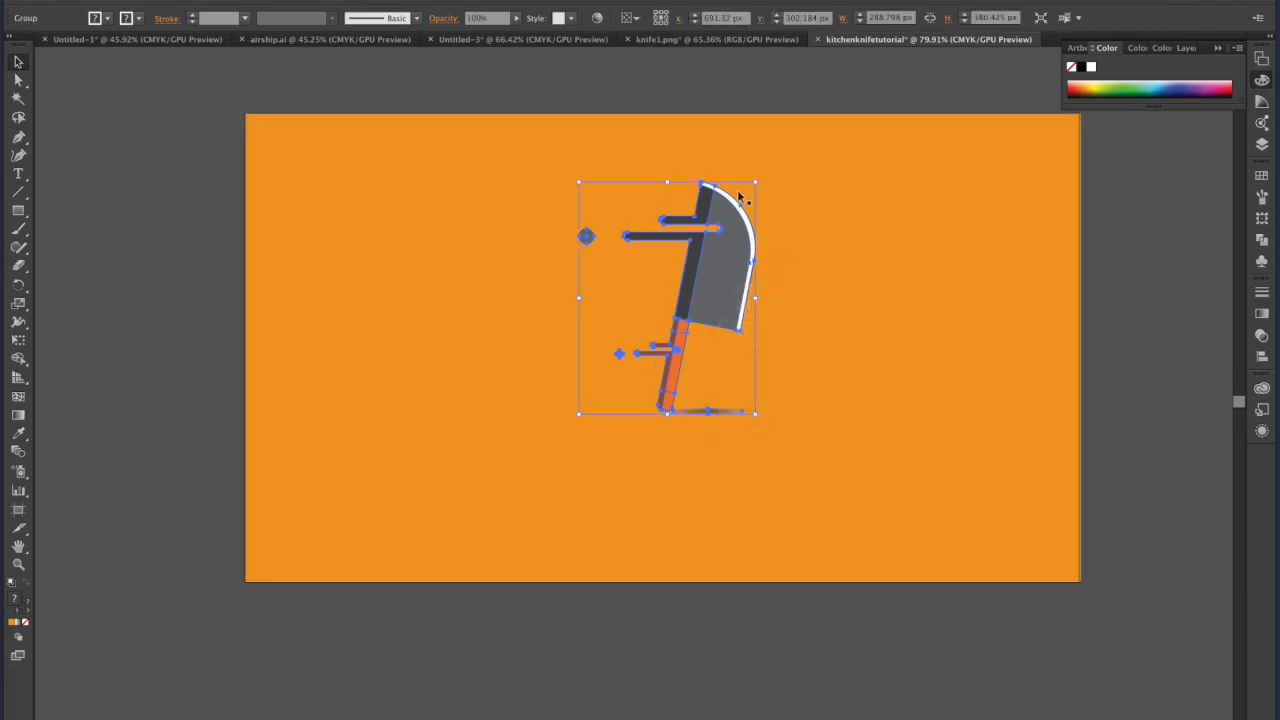
# - Scale the knife group down slightly and centre it horizontally and vertically with the orange background over the artboard
pyautogui.moveTo(759, 184); pyautogui.dragTo(739, 205)
pyautogui.keyDown('shift'); pyautogui.click(818, 290); pyautogui.keyUp('shift')
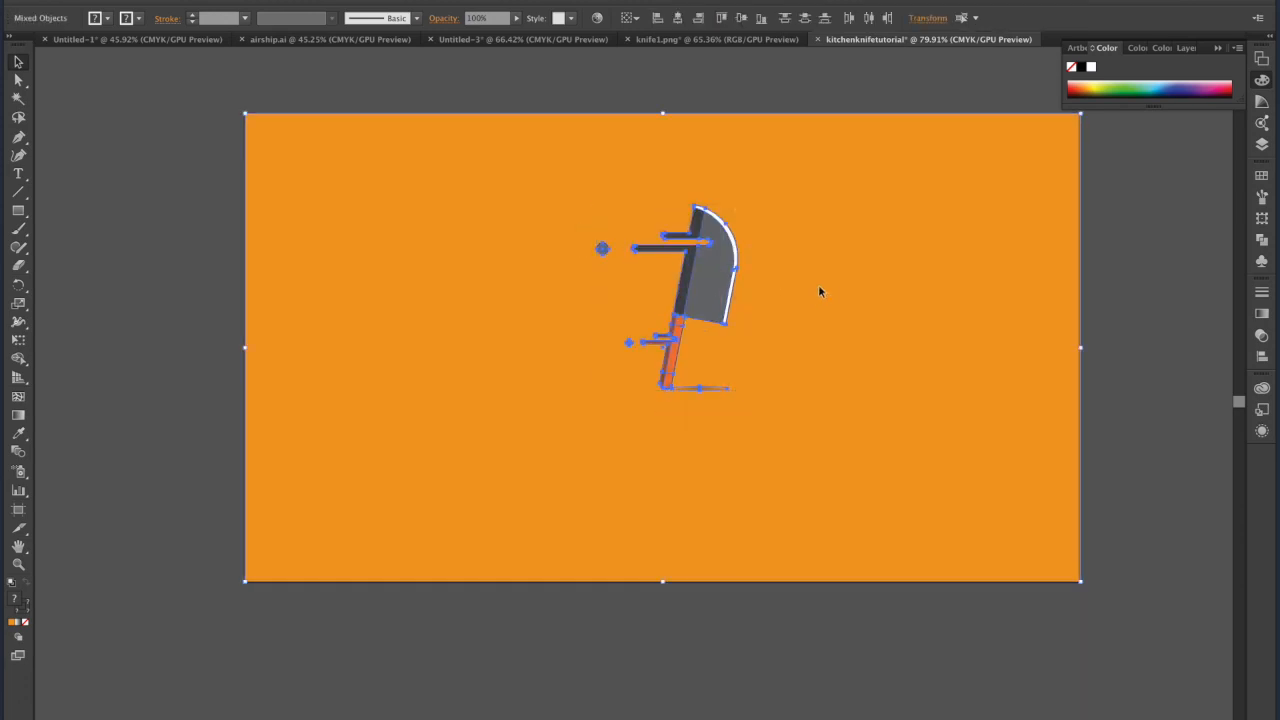
pyautogui.click(679, 20)
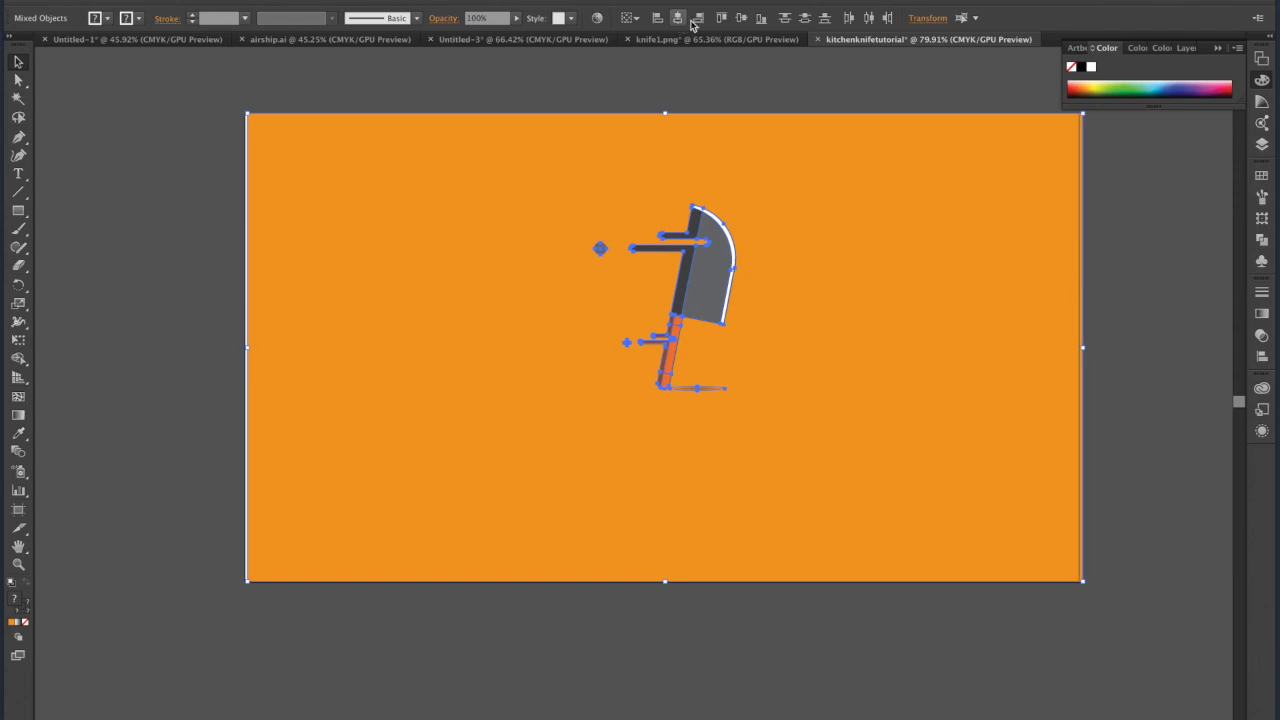
pyautogui.click(742, 18)
pyautogui.moveTo(834, 280)
pyautogui.mouseDown()
pyautogui.moveTo(820, 306)
pyautogui.moveTo(835, 304)
pyautogui.mouseUp()
pyautogui.click(1156, 359)
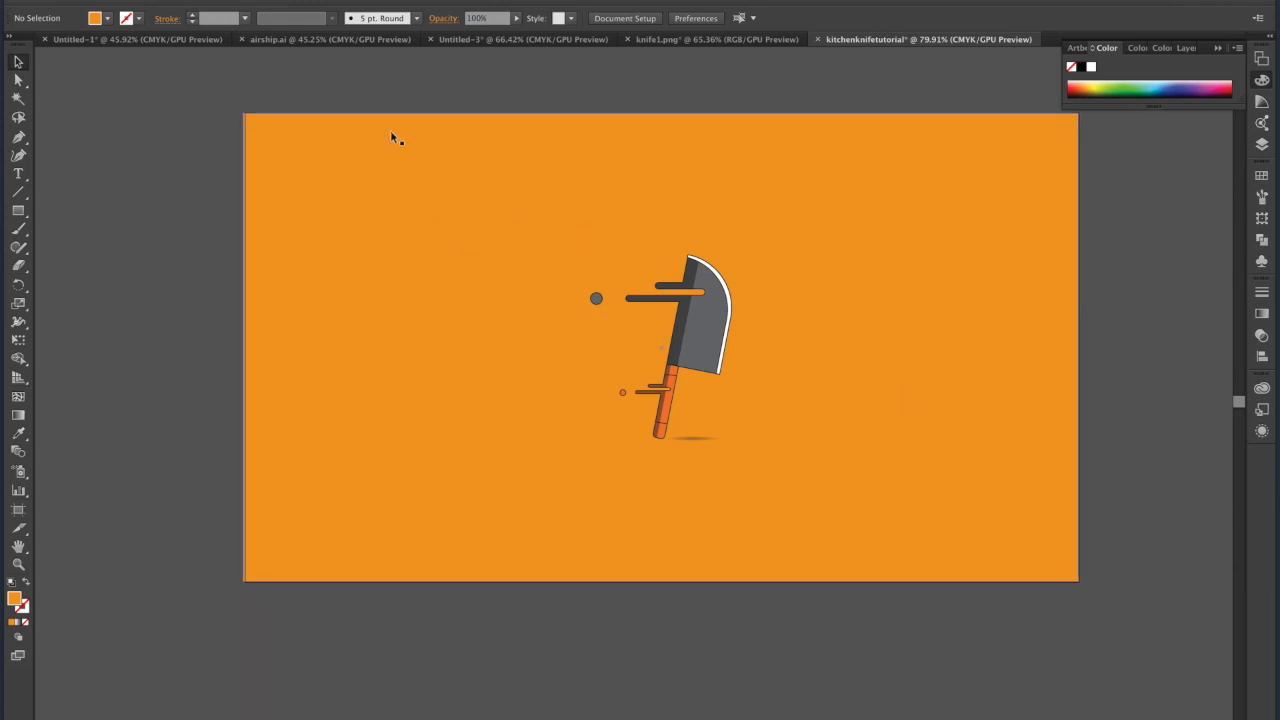
# - Export the artwork to the Desktop as kitchenknifetutorial.png at High (300 ppi) resolution with a transparent background colour
pyautogui.click(134, 1)
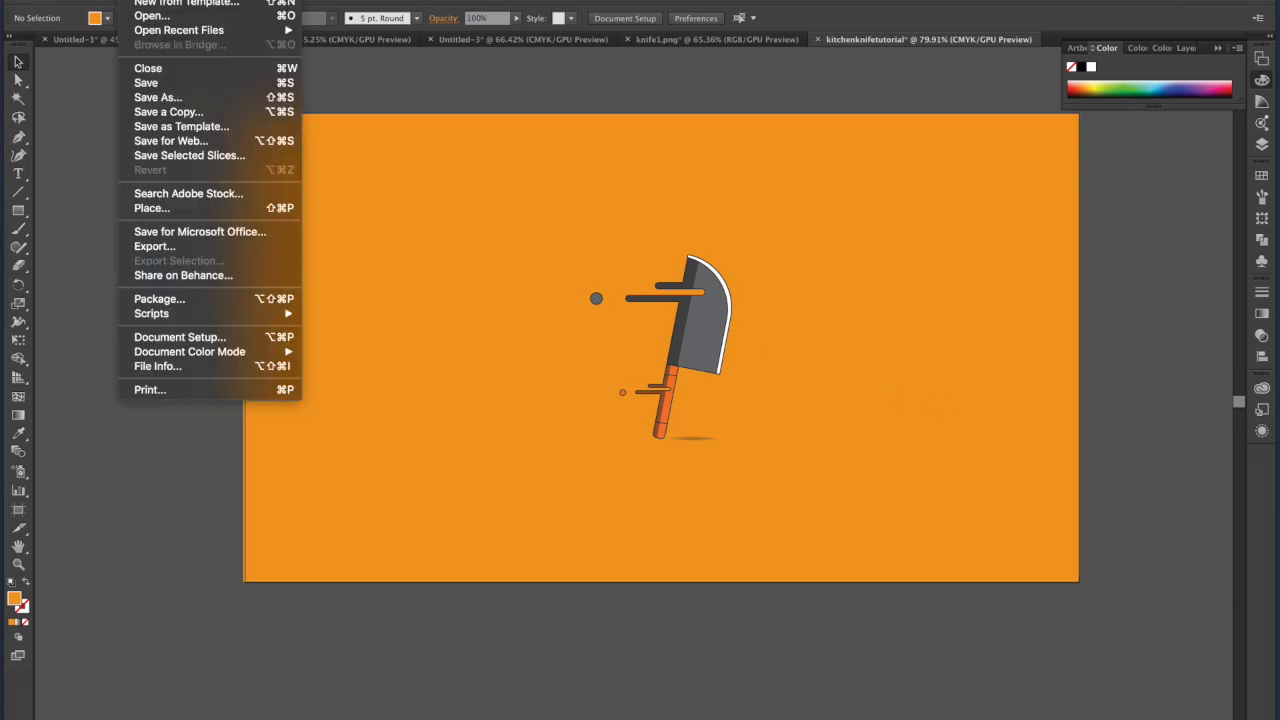
pyautogui.click(192, 246)
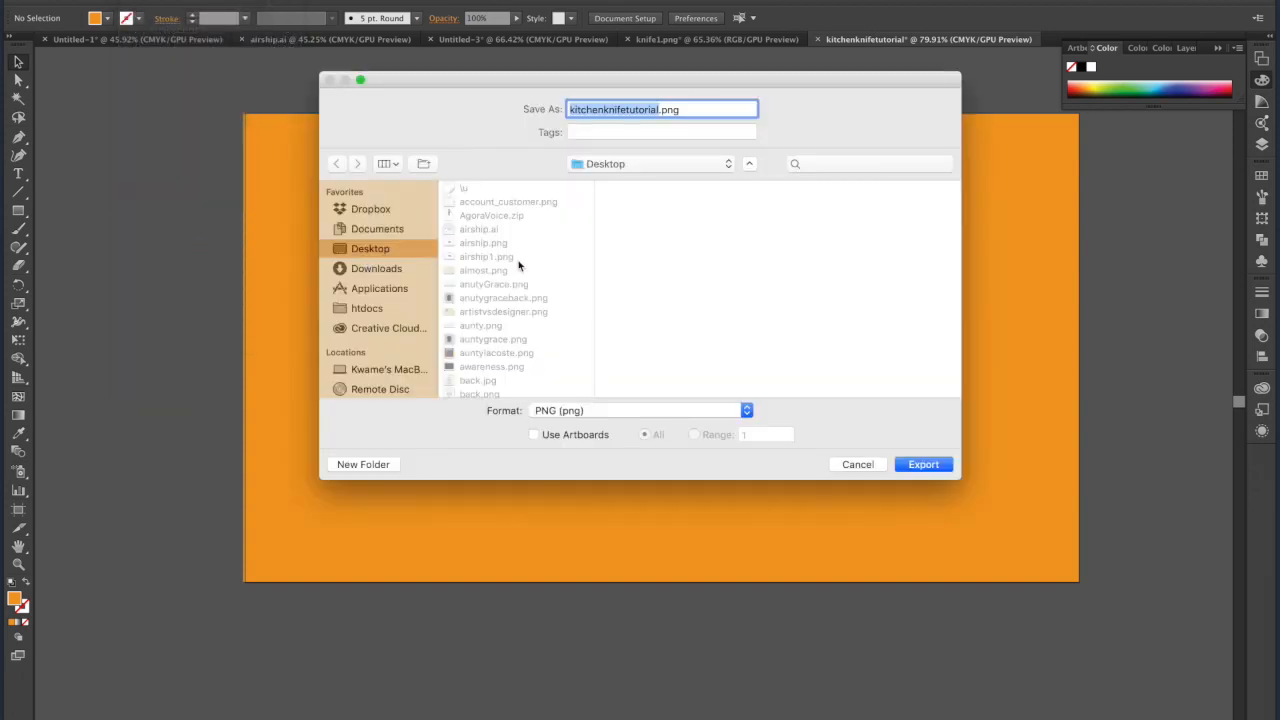
pyautogui.click(923, 465)
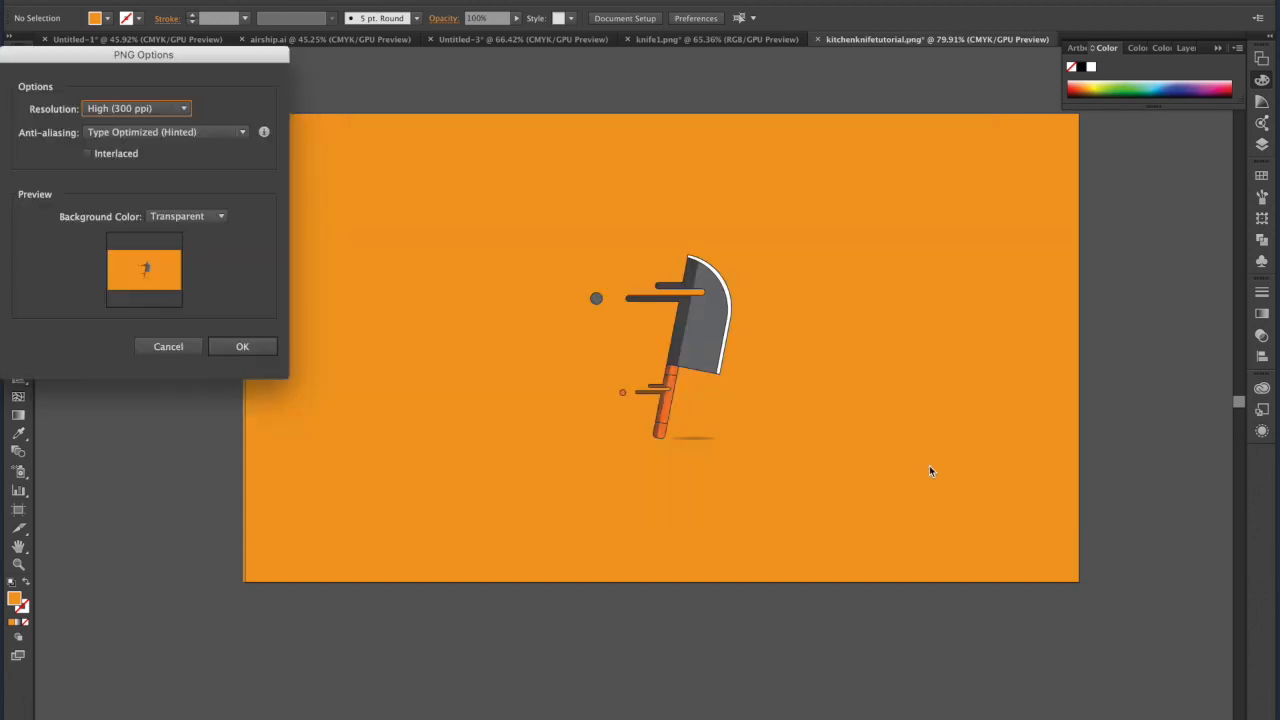
pyautogui.click(266, 348)
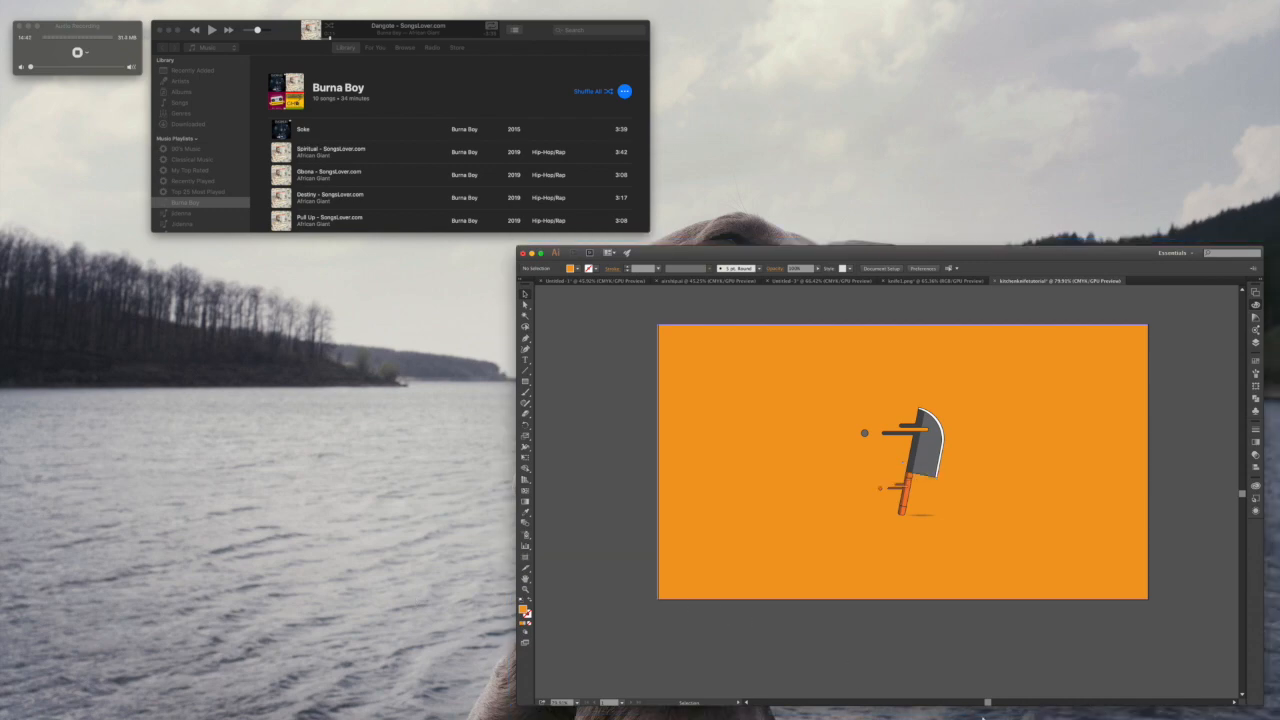
# - Switch to Photoshop and open kitchenknifetutorial.png from the Desktop
pyautogui.click(1014, 715)
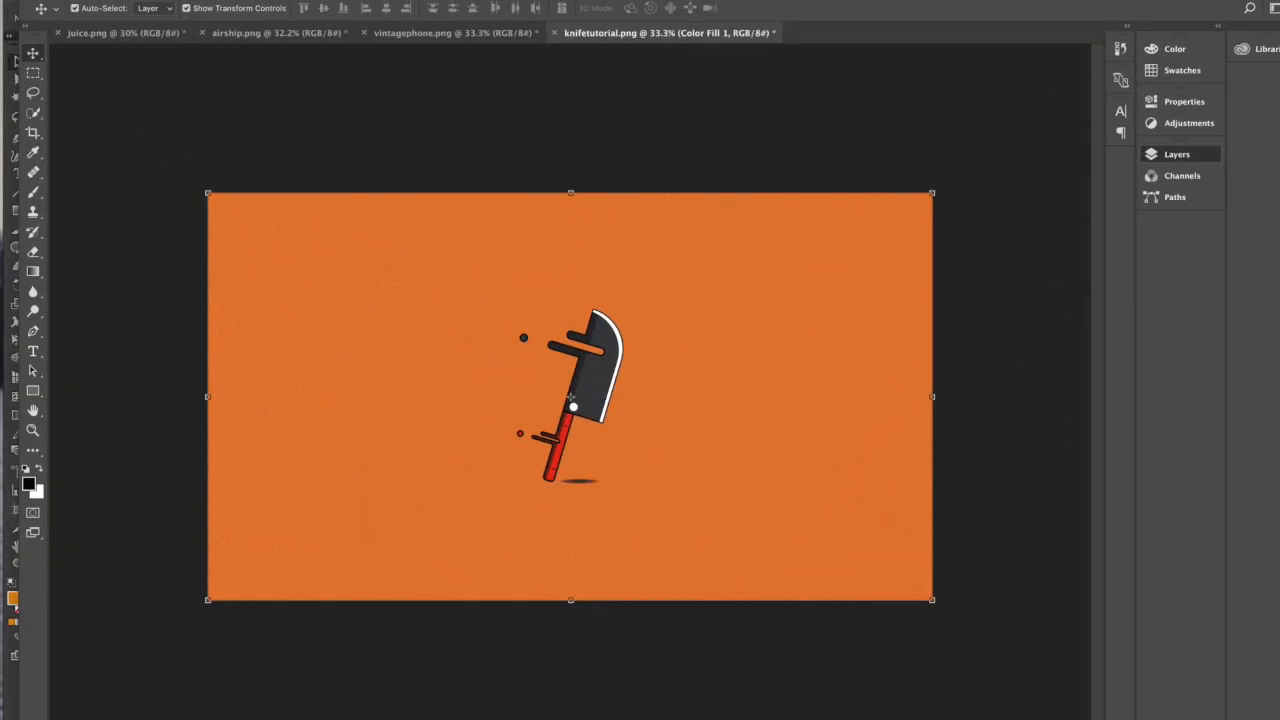
pyautogui.click(468, 34)
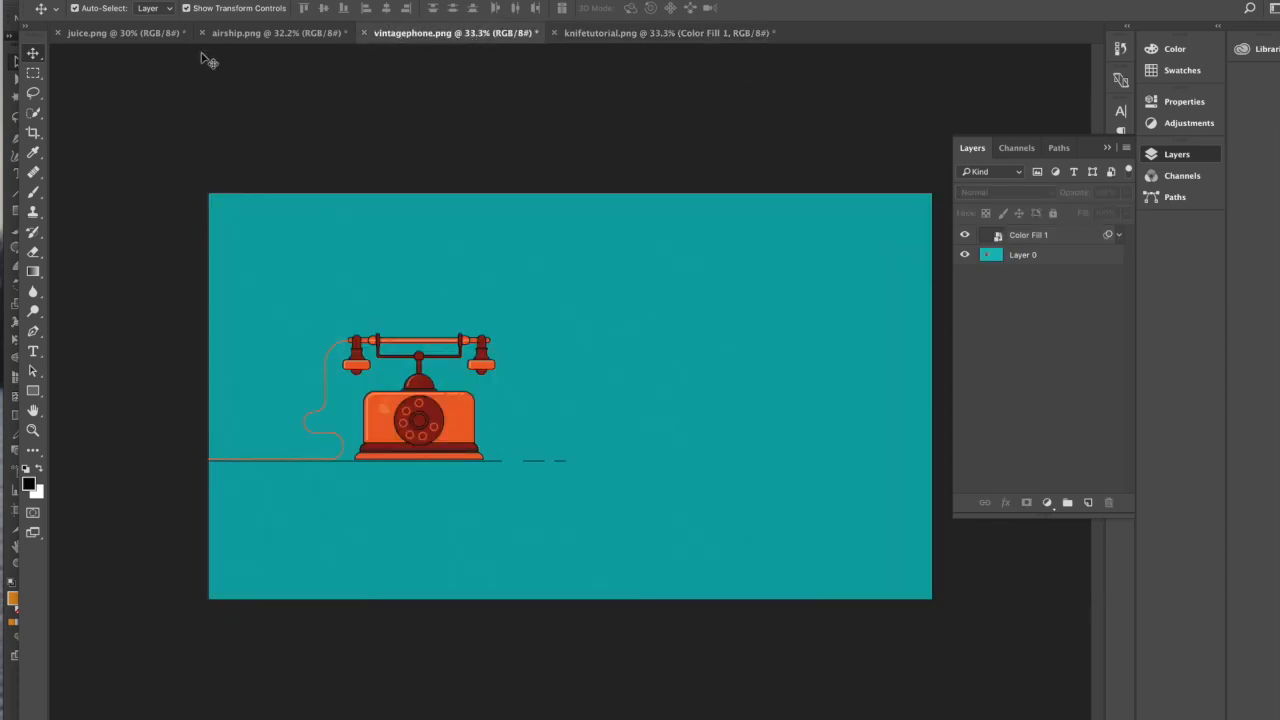
pyautogui.click(140, 1)
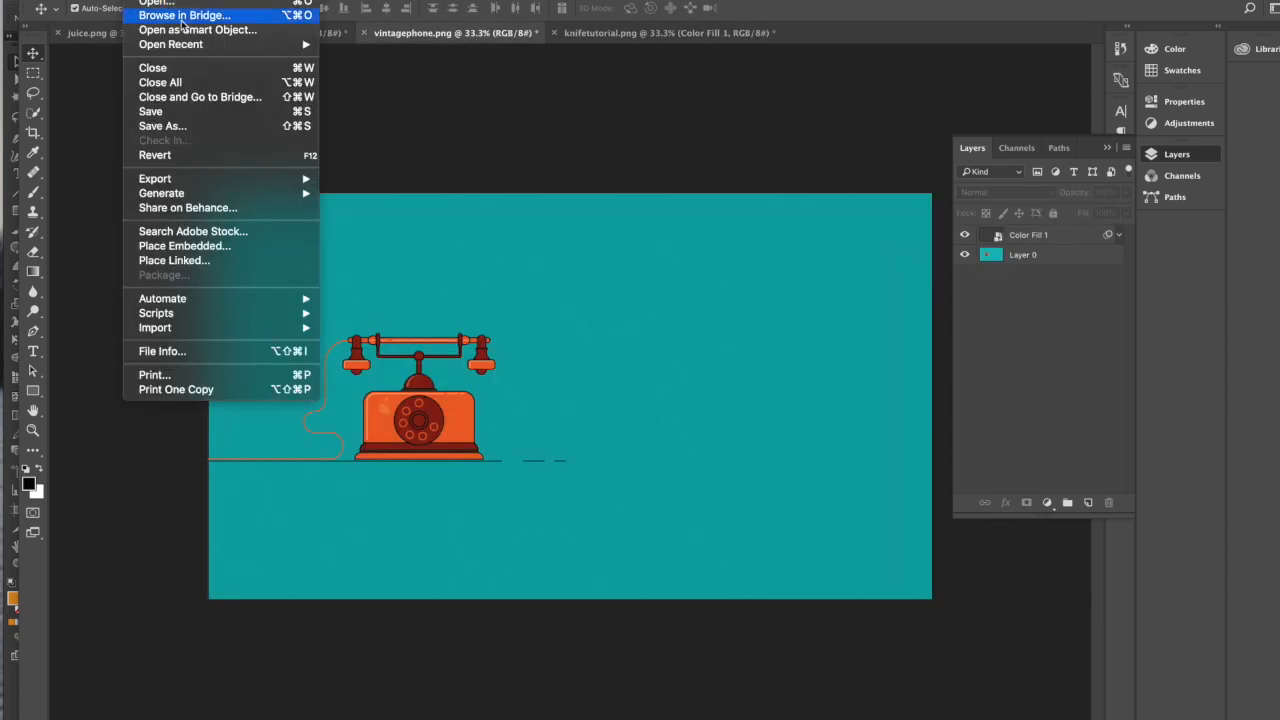
pyautogui.click(238, 3)
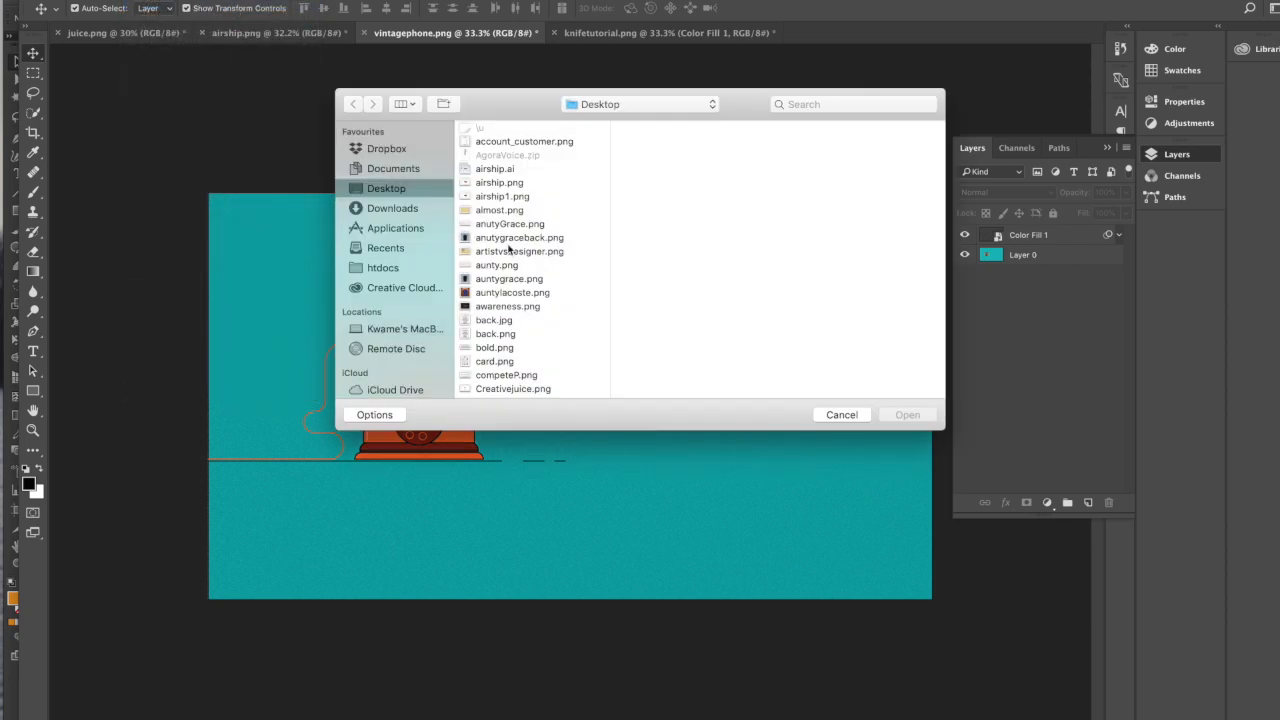
pyautogui.scroll(-5, 514, 318)
pyautogui.scroll(-6, 514, 318)
pyautogui.scroll(-2, 514, 318)
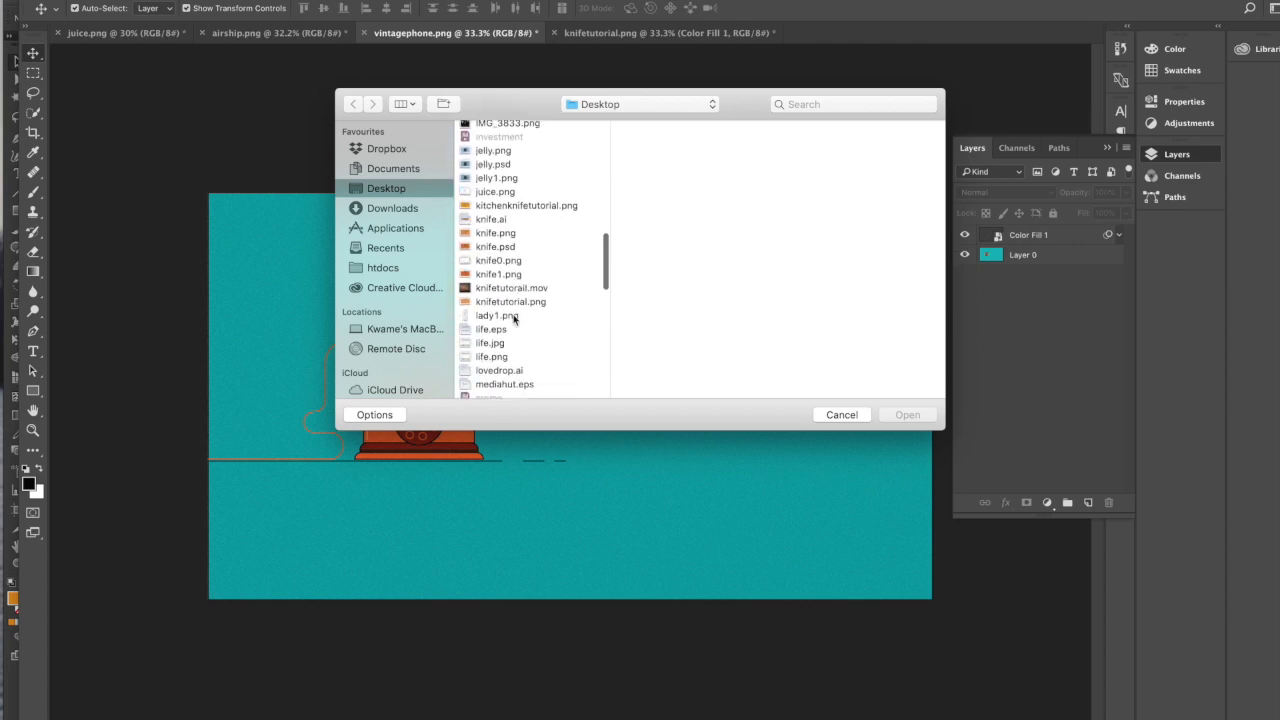
pyautogui.click(531, 200)
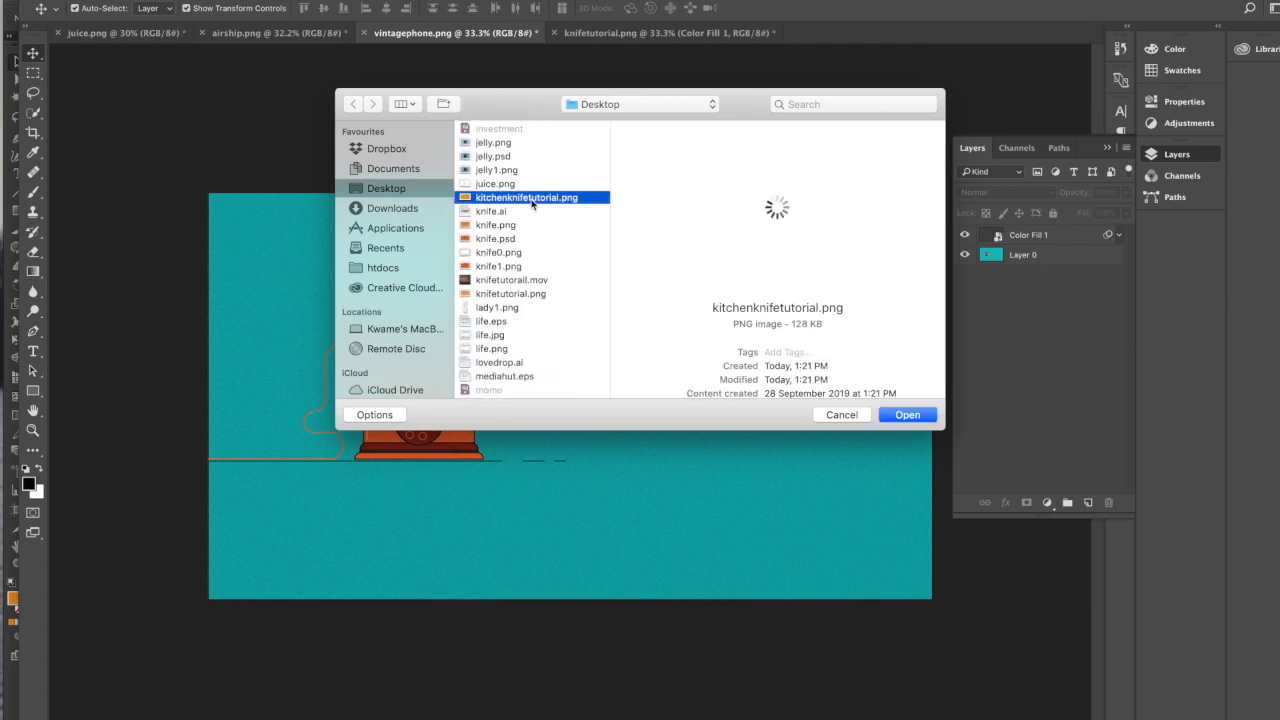
pyautogui.click(907, 415)
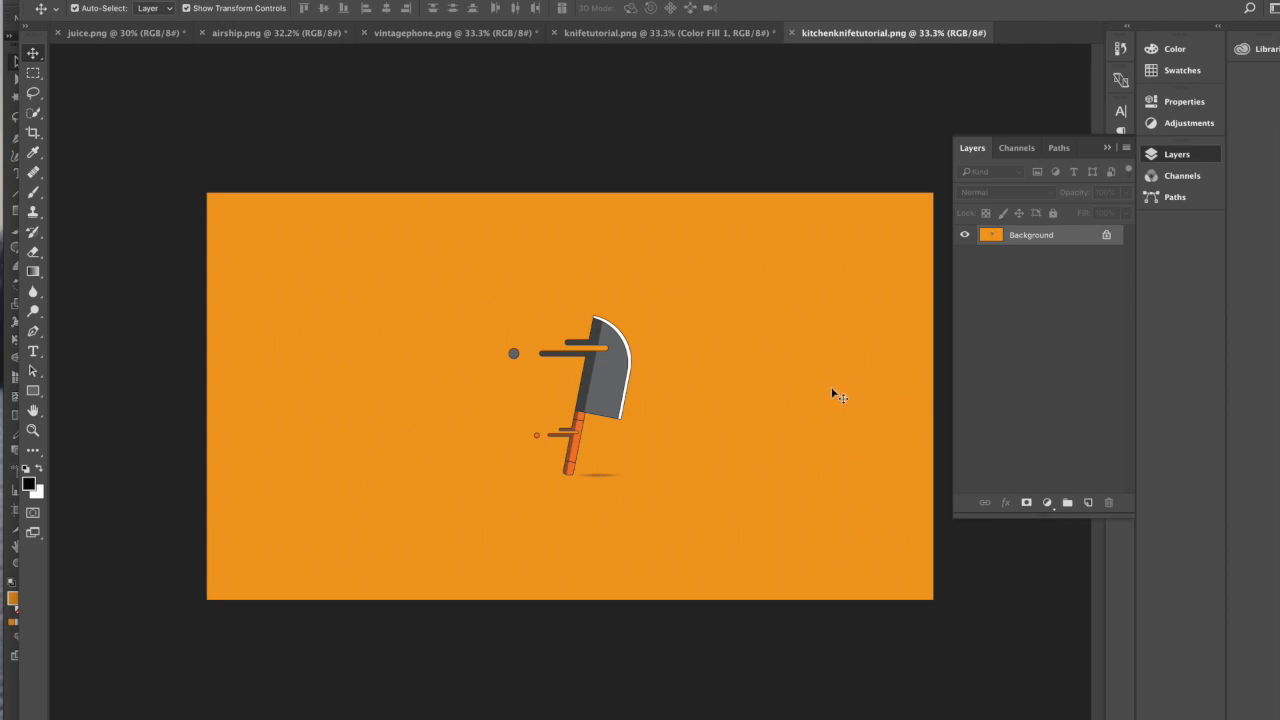
# - Unlock the background layer and add a Solid Color fill layer above it with the hex colour 444
pyautogui.click(1106, 234)
pyautogui.click(1048, 504)
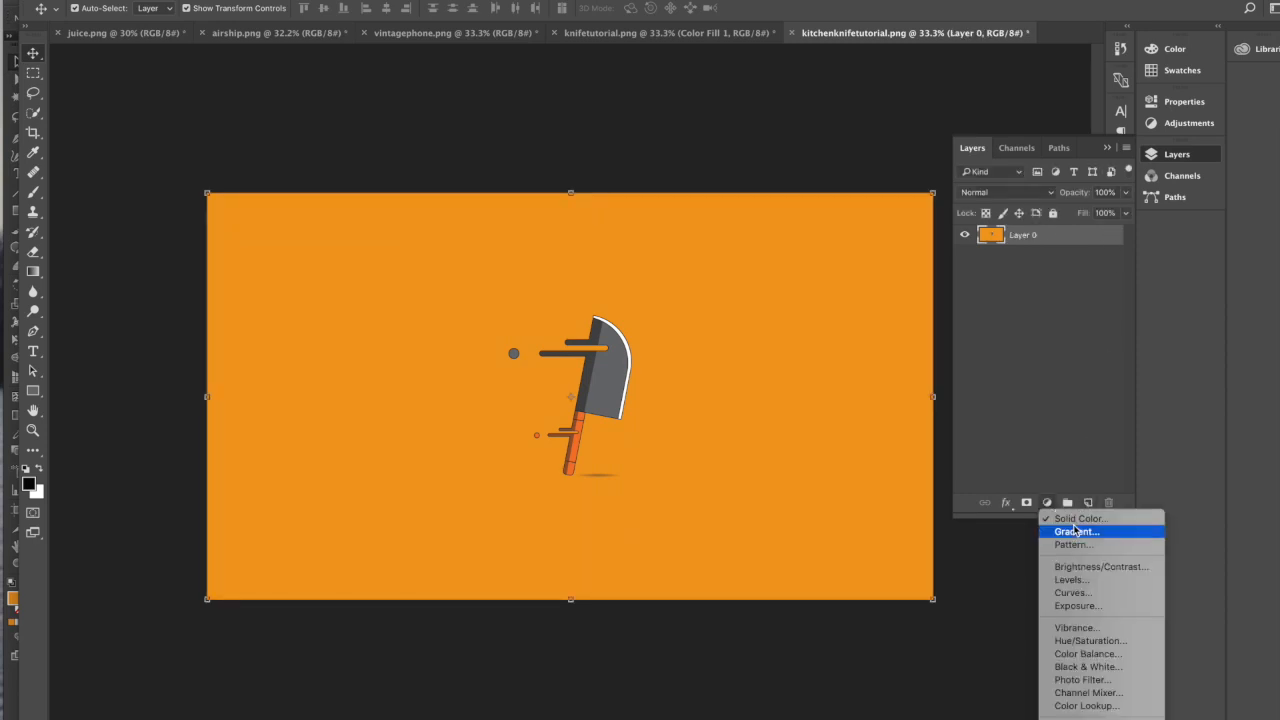
pyautogui.click(1076, 518)
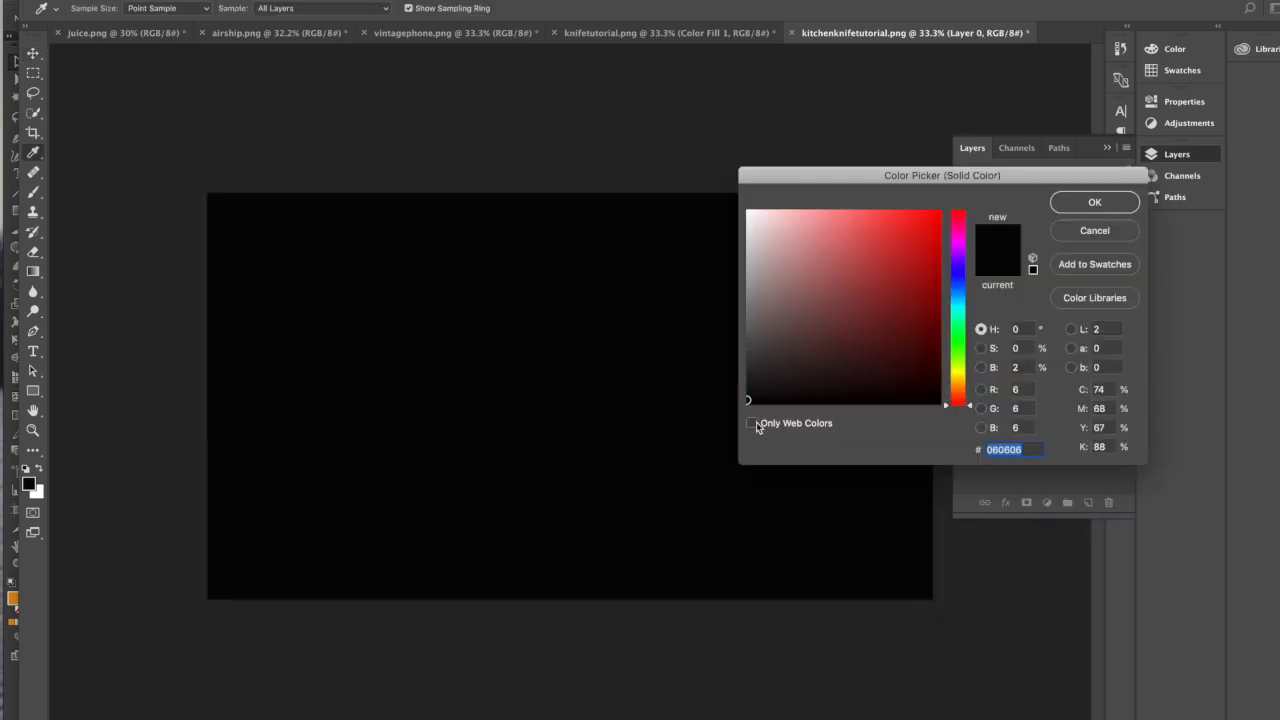
pyautogui.write('444')
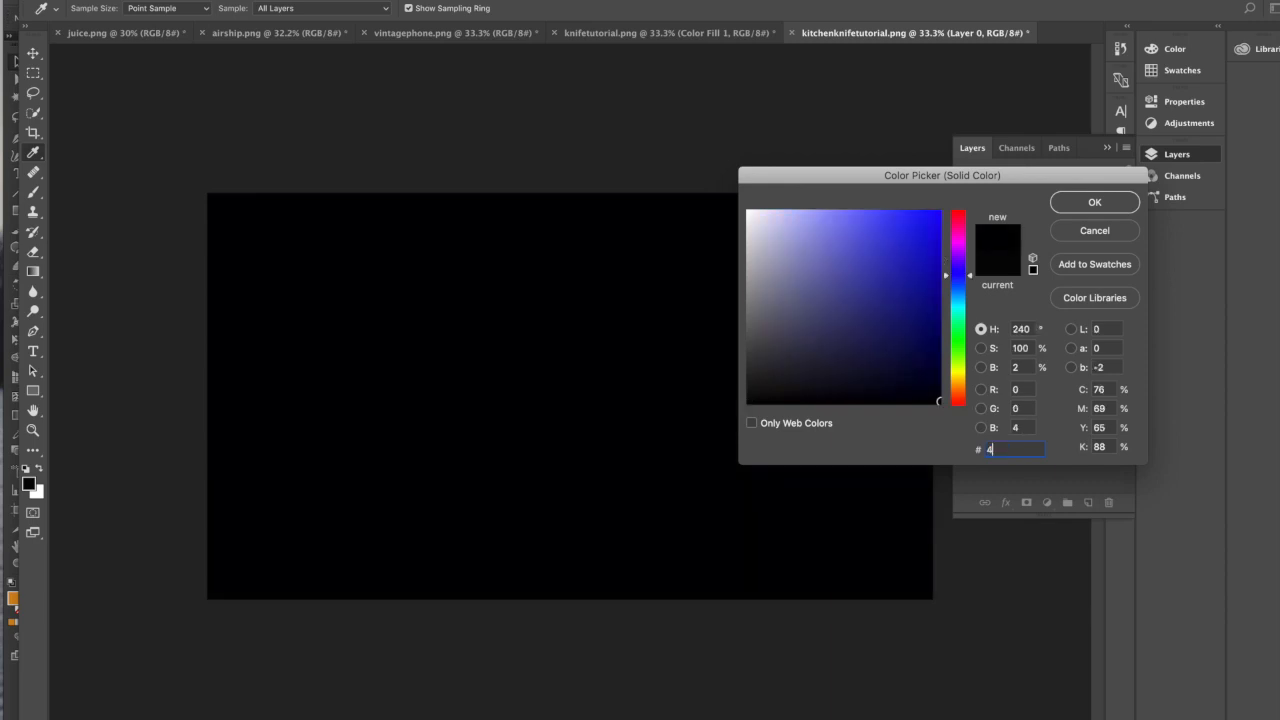
pyautogui.click(1089, 203)
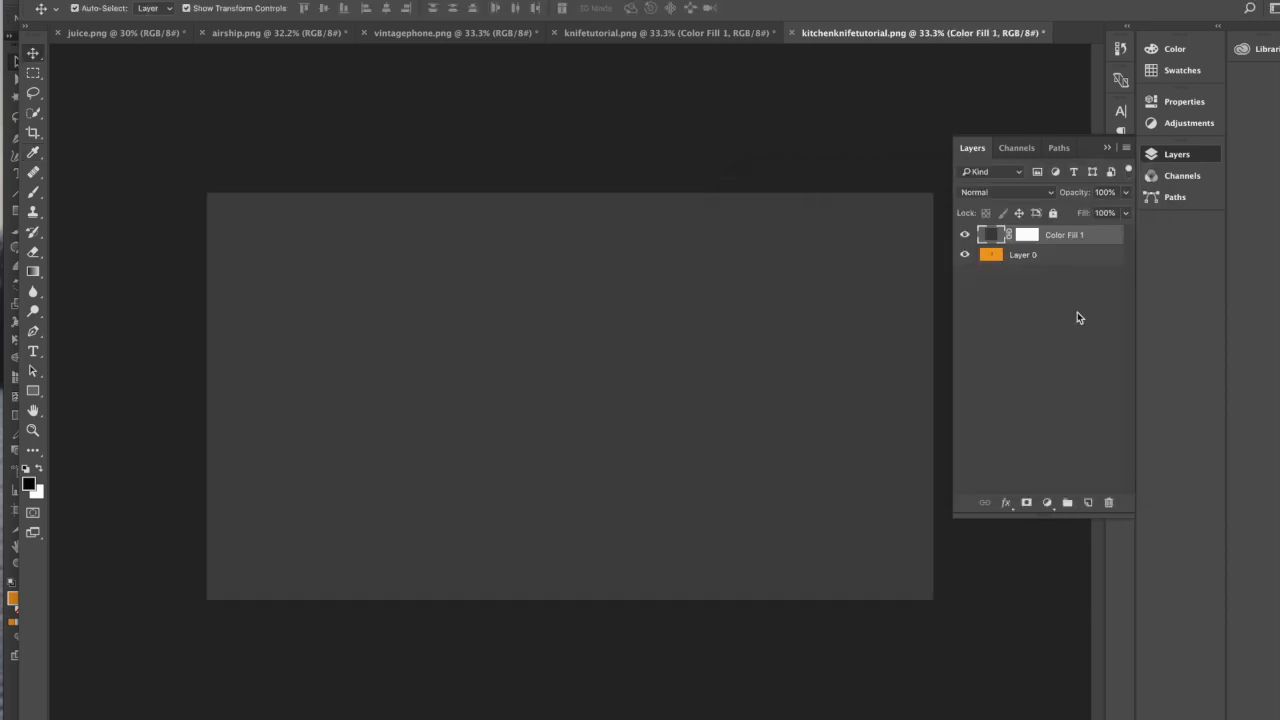
# - Convert the Color Fill 1 layer to a smart object and apply an Add Noise filter of 20%, Gaussian and monochromatic
pyautogui.rightClick(1050, 245)
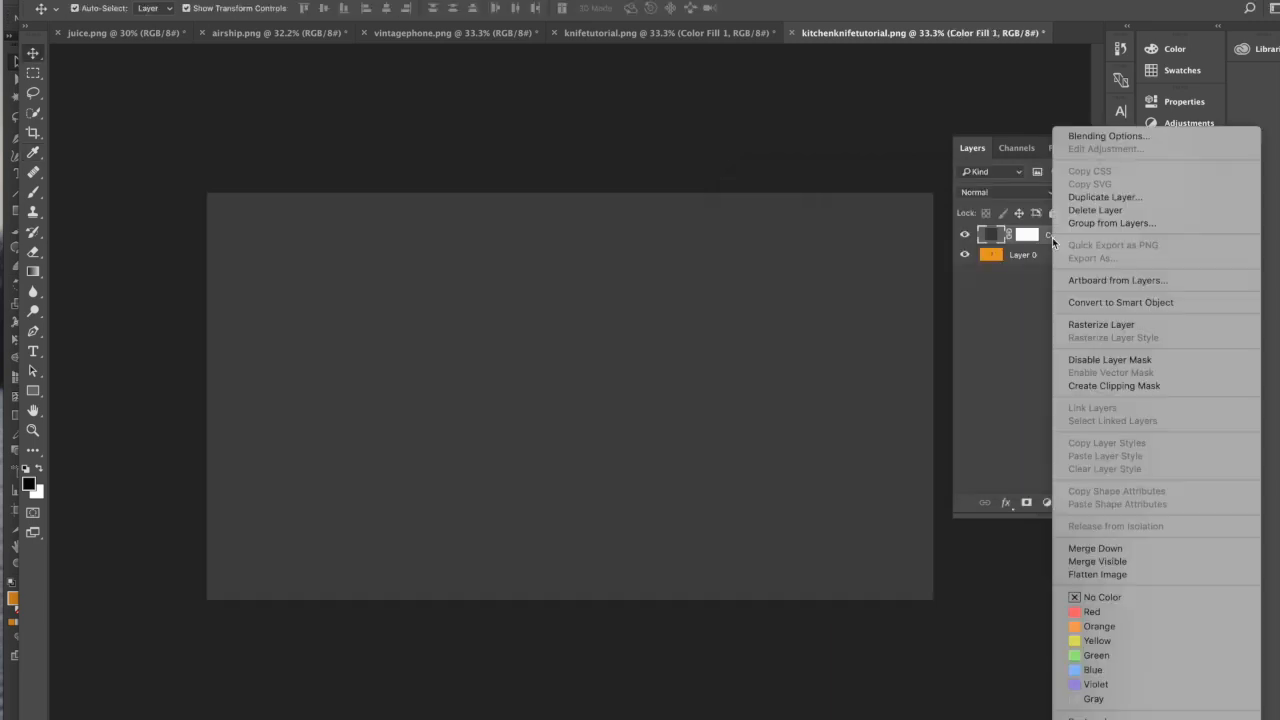
pyautogui.click(1110, 311)
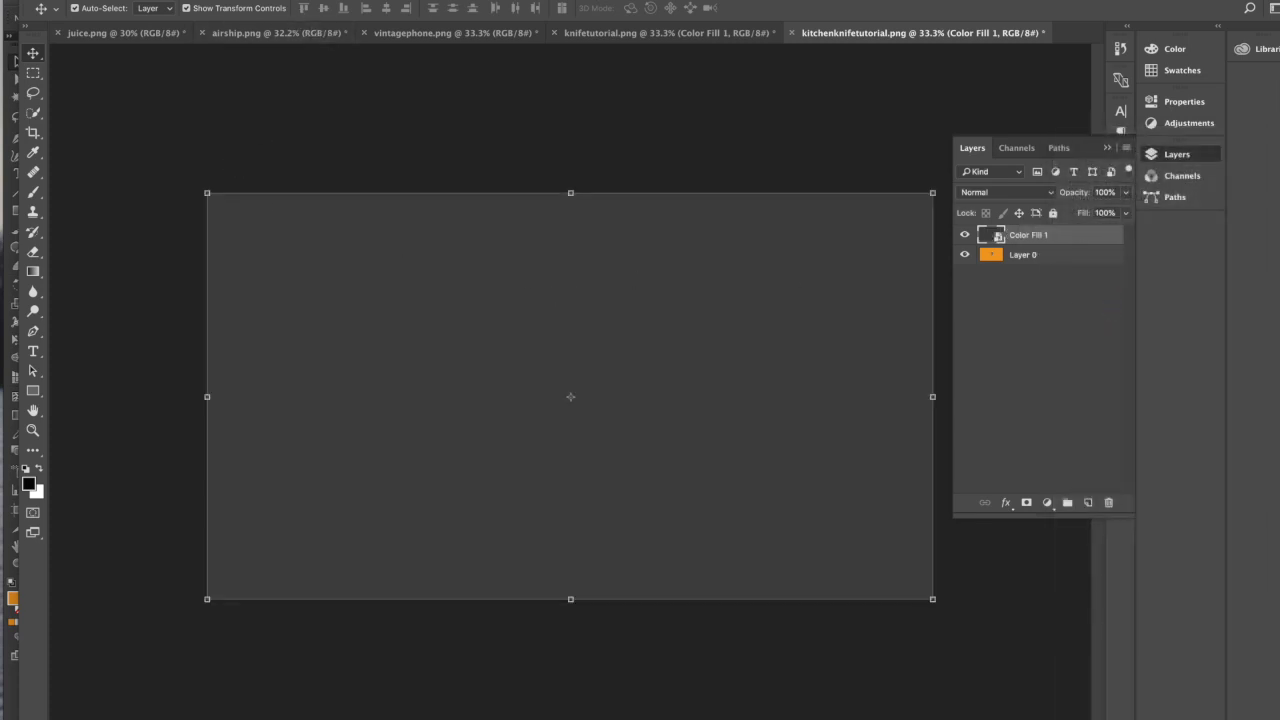
pyautogui.click(392, 5)
pyautogui.moveTo(424, 197)
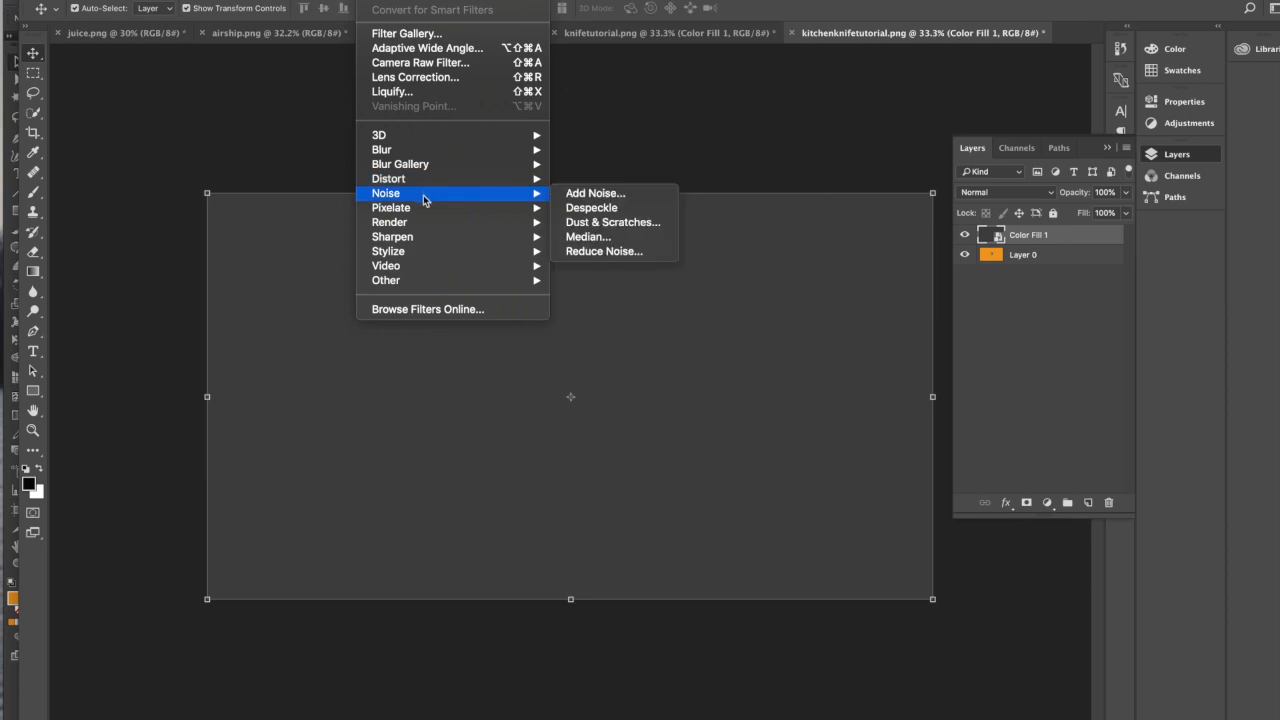
pyautogui.click(578, 194)
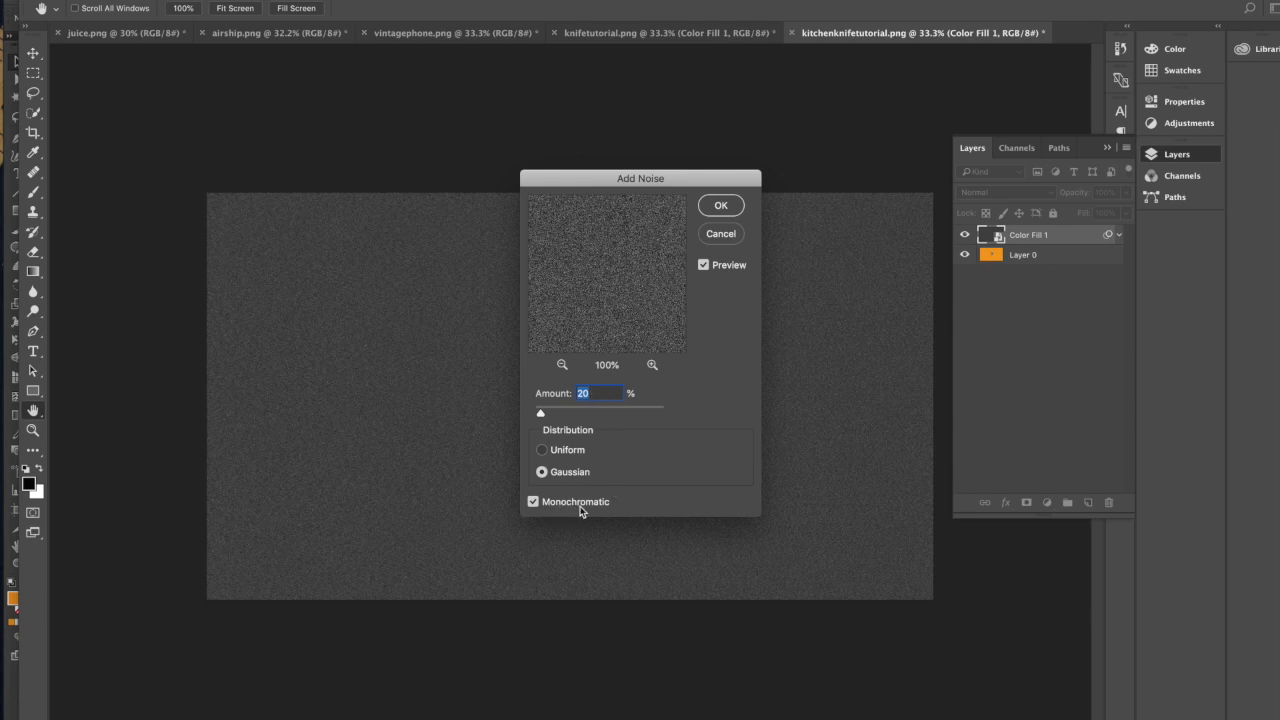
pyautogui.click(721, 205)
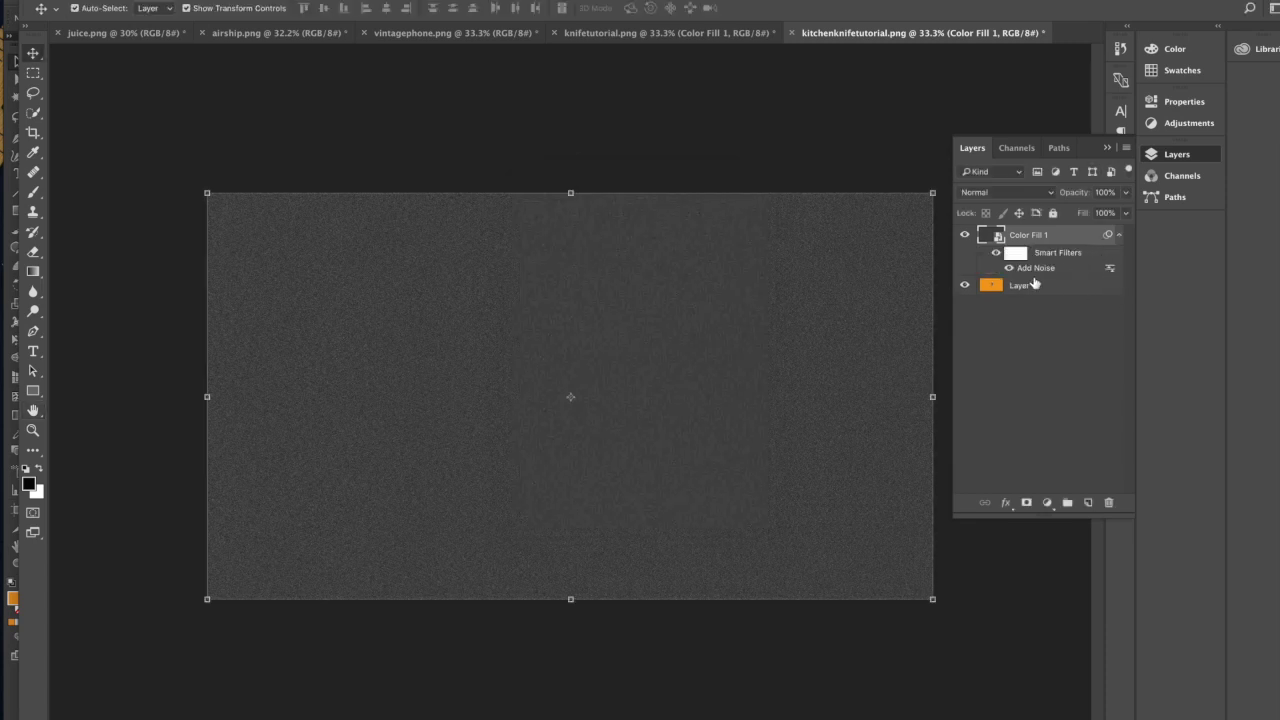
# - Set the Color Fill 1 layer's blend mode to Soft Light and collapse its smart filter list
pyautogui.click(997, 195)
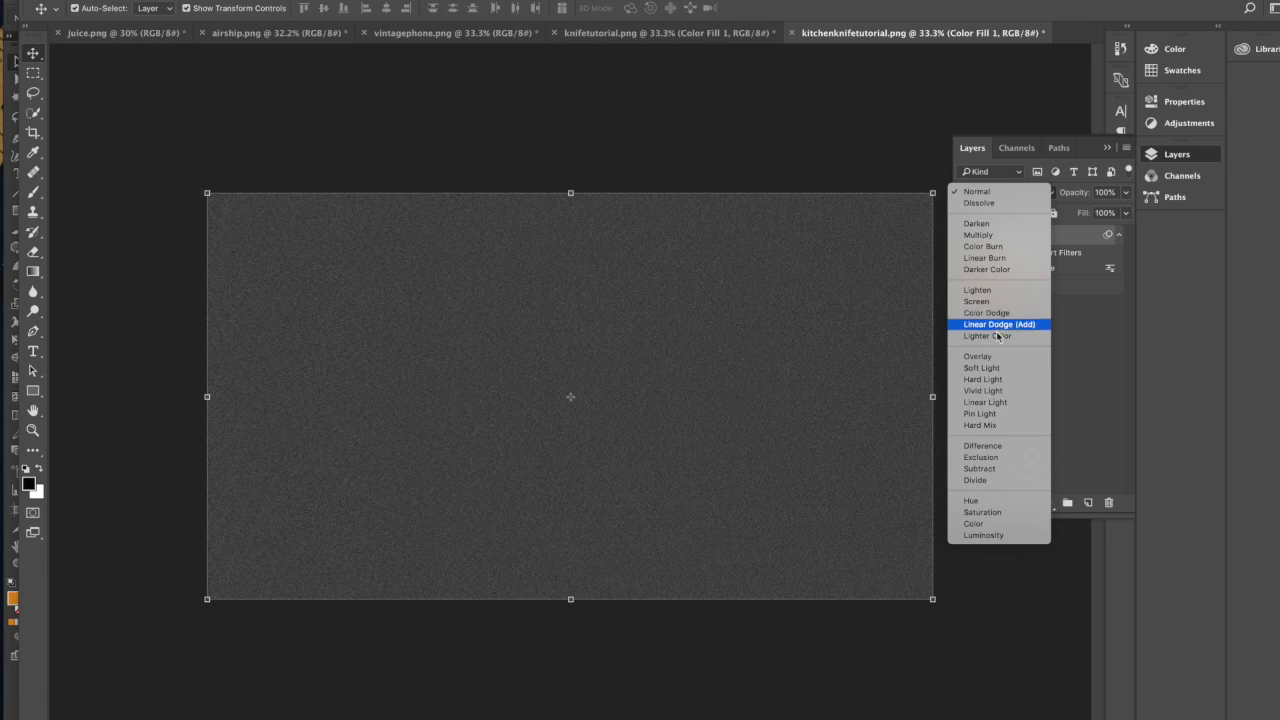
pyautogui.click(1000, 368)
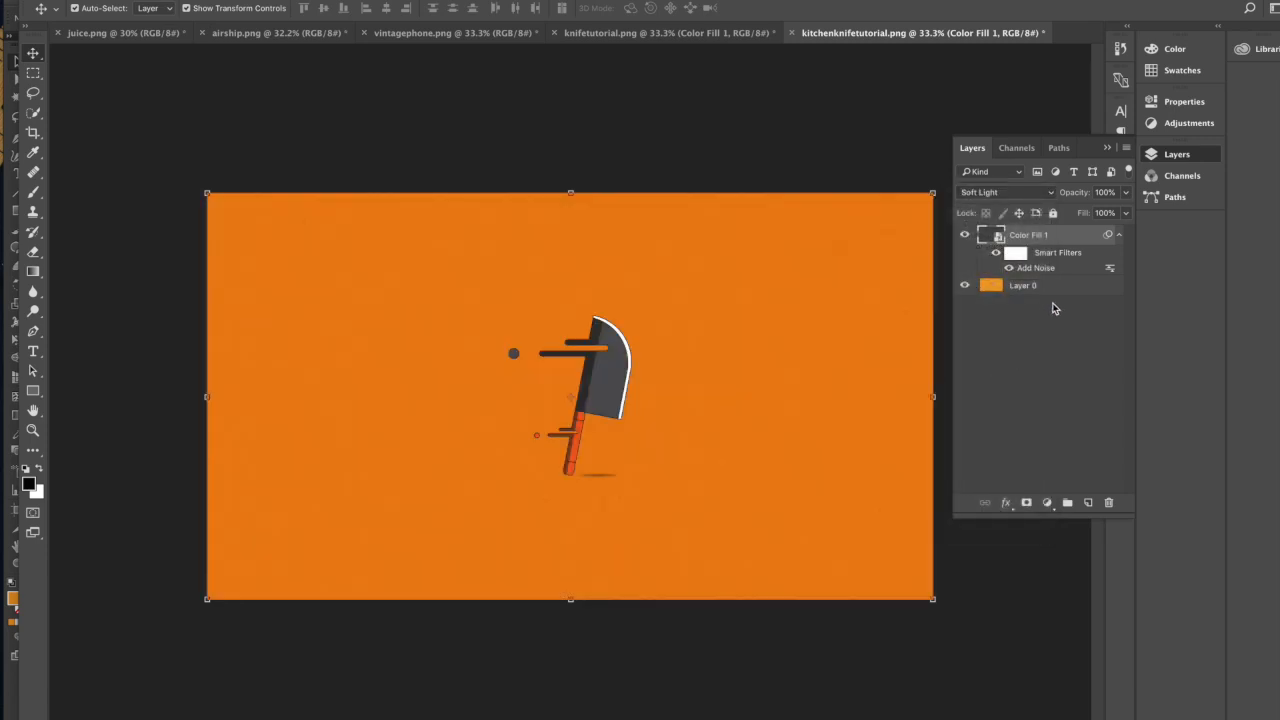
pyautogui.click(1117, 236)
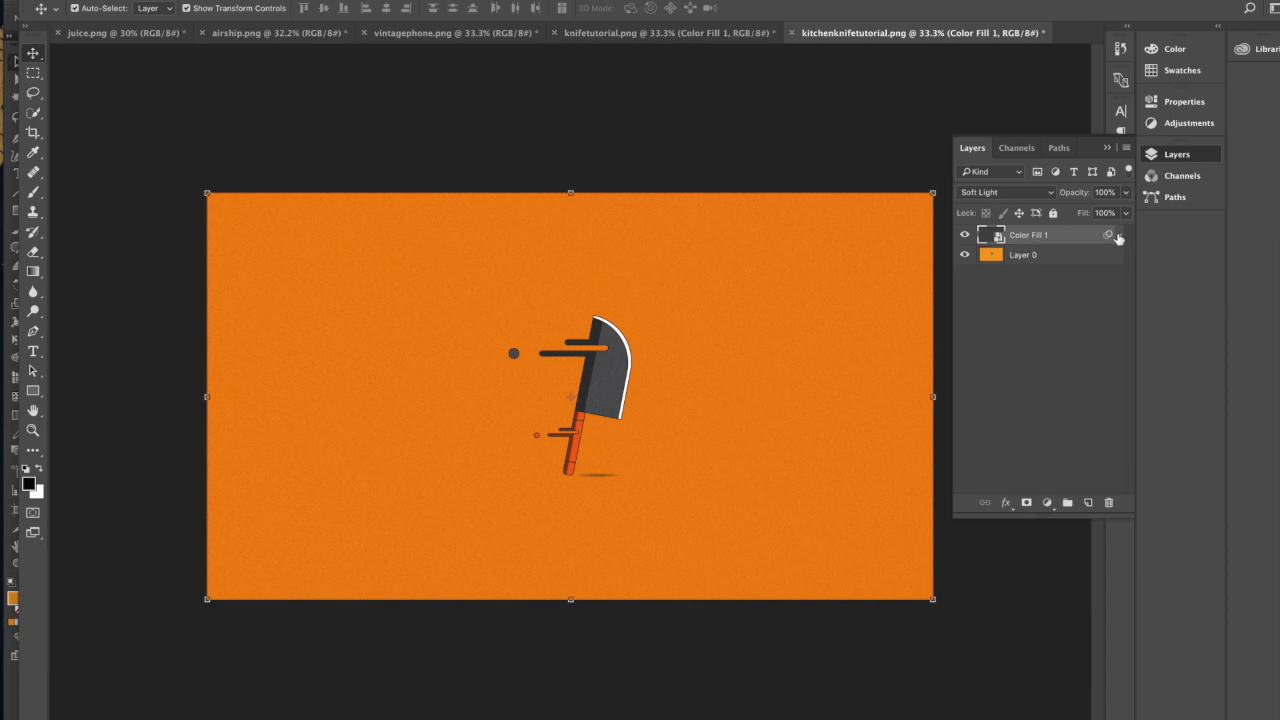
# - Toggle the visibility of the Color Fill 1 layer off and on twice to compare the artwork with and without the noise texture
pyautogui.click(965, 237)
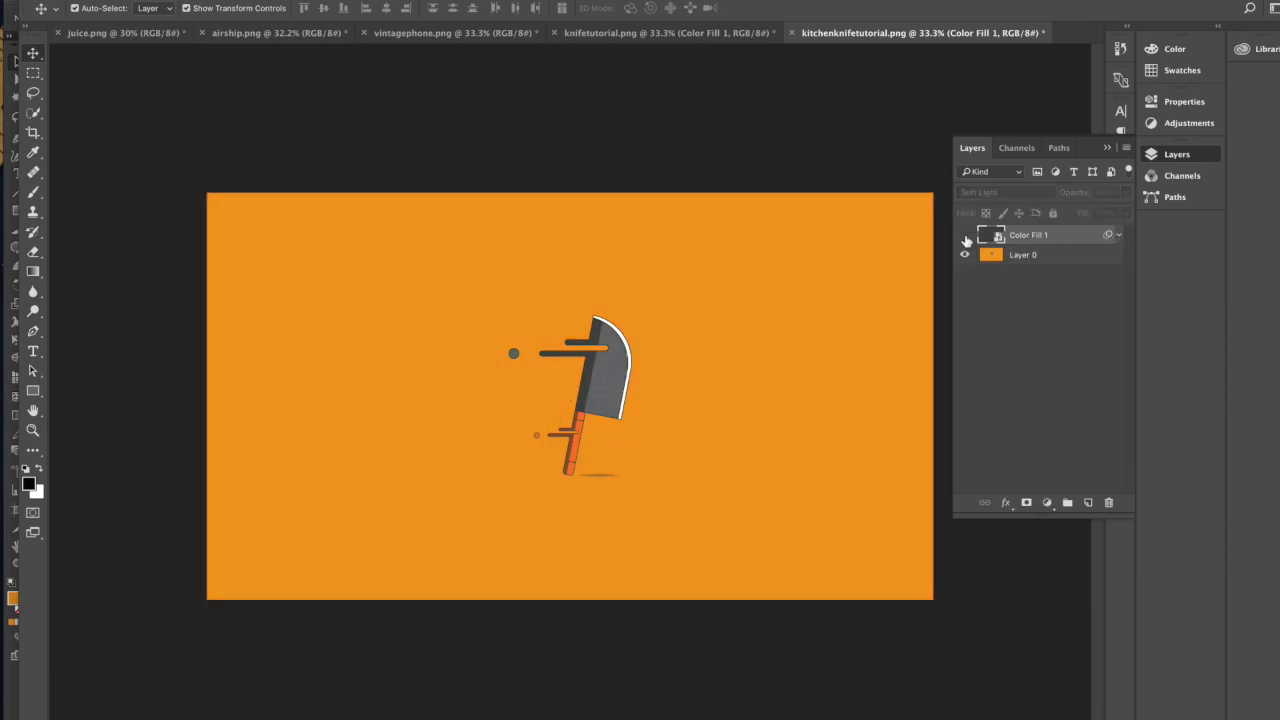
pyautogui.click(965, 237)
pyautogui.click(965, 237)
pyautogui.click(965, 237)
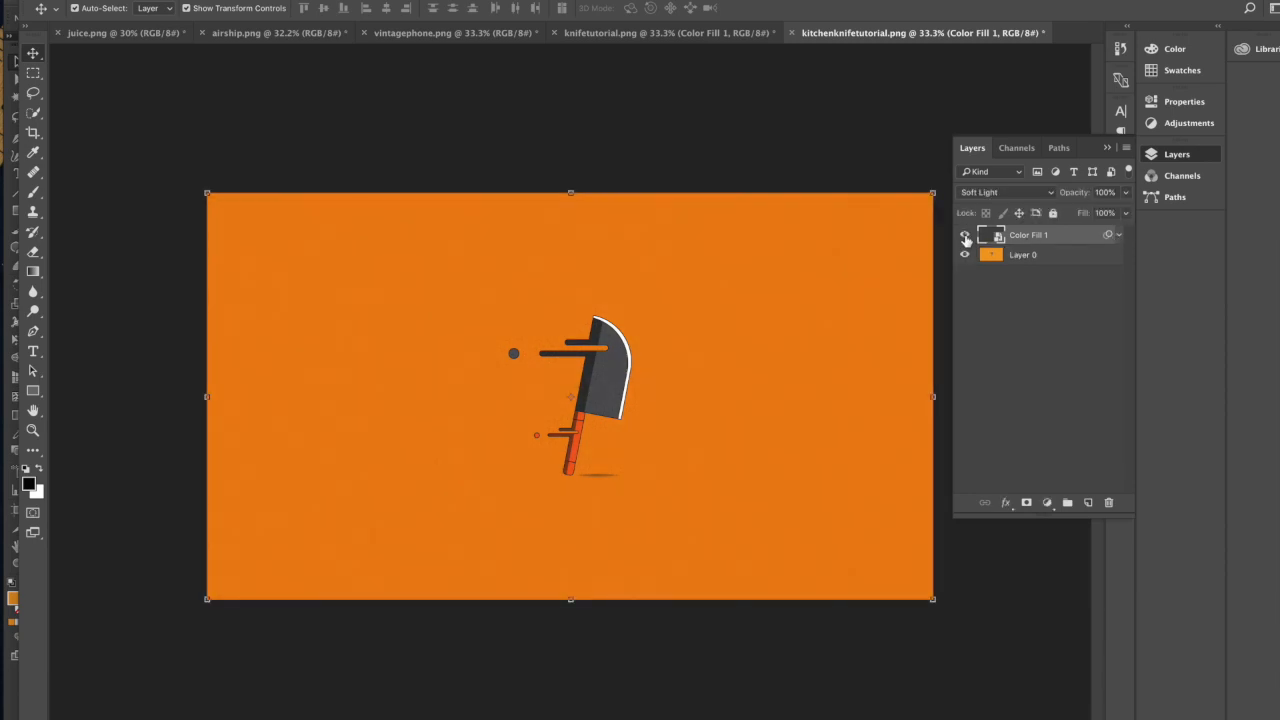